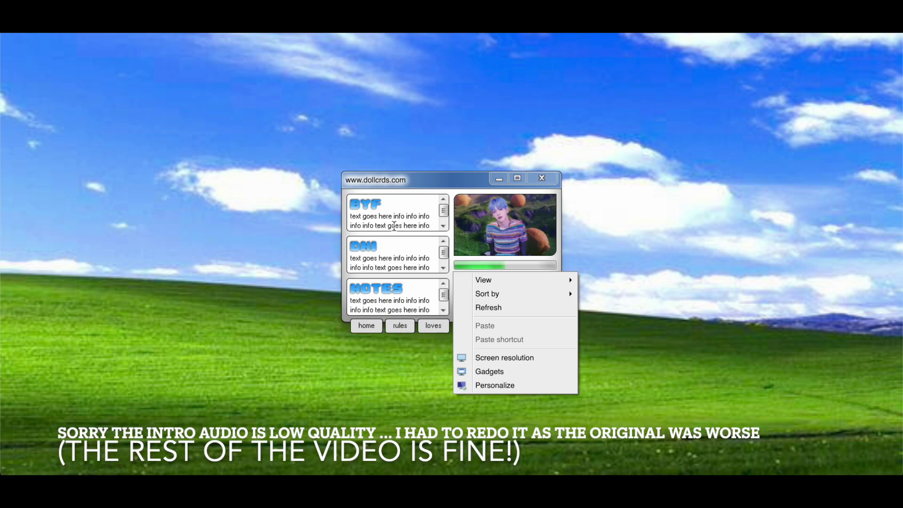
# Browse the finished demo site's text boxes, Sort by submenu, loves section and radio options, then return to its home section.
pyautogui.scroll(-2, 393, 261)
pyautogui.scroll(-2, 392, 300)
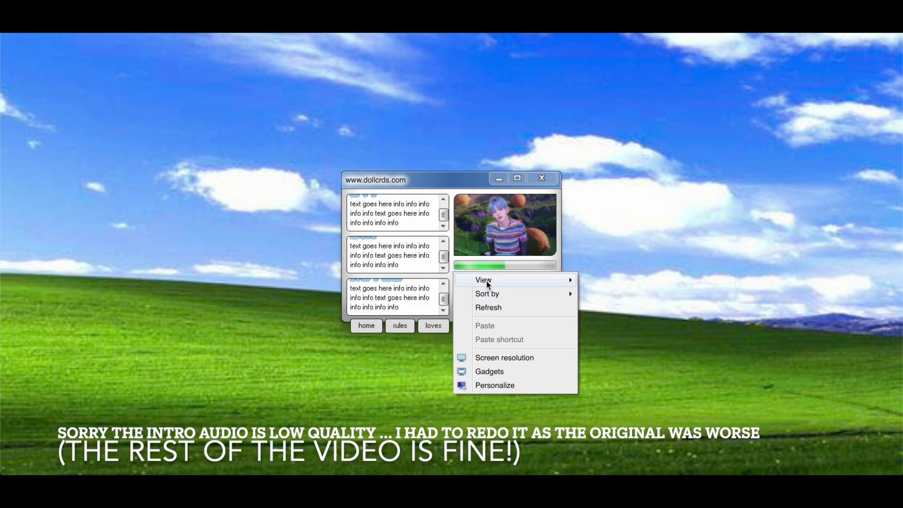
pyautogui.moveTo(517, 293)
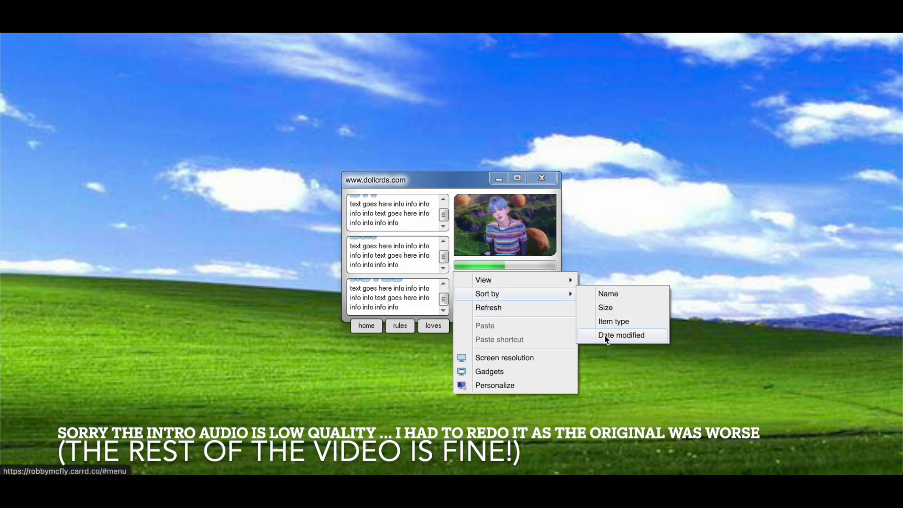
pyautogui.click(431, 329)
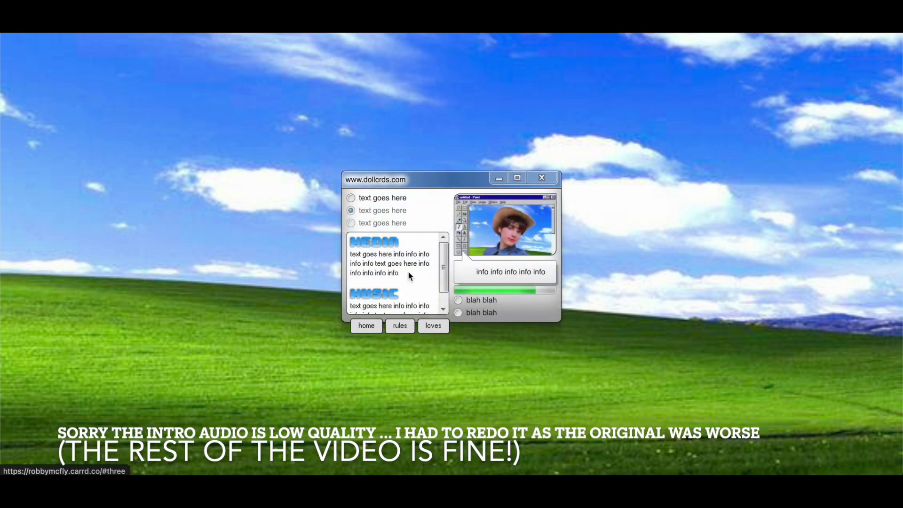
pyautogui.click(480, 312)
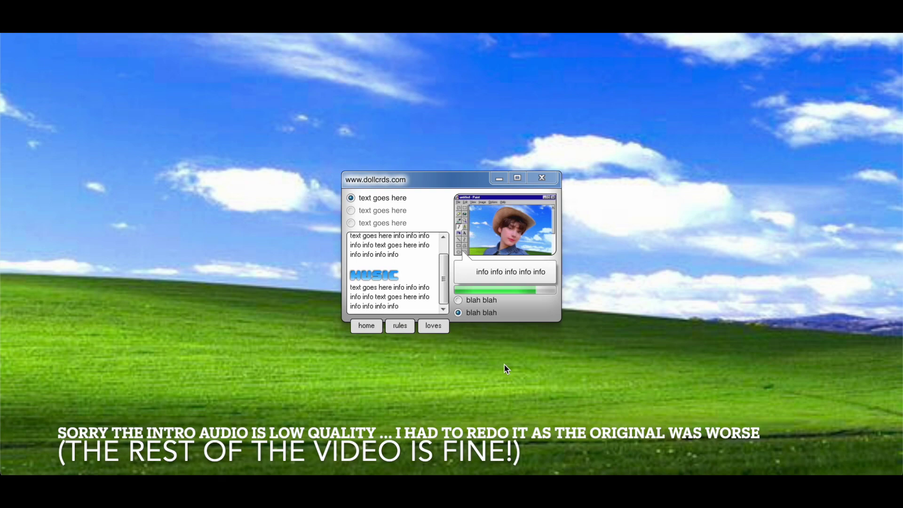
pyautogui.click(370, 330)
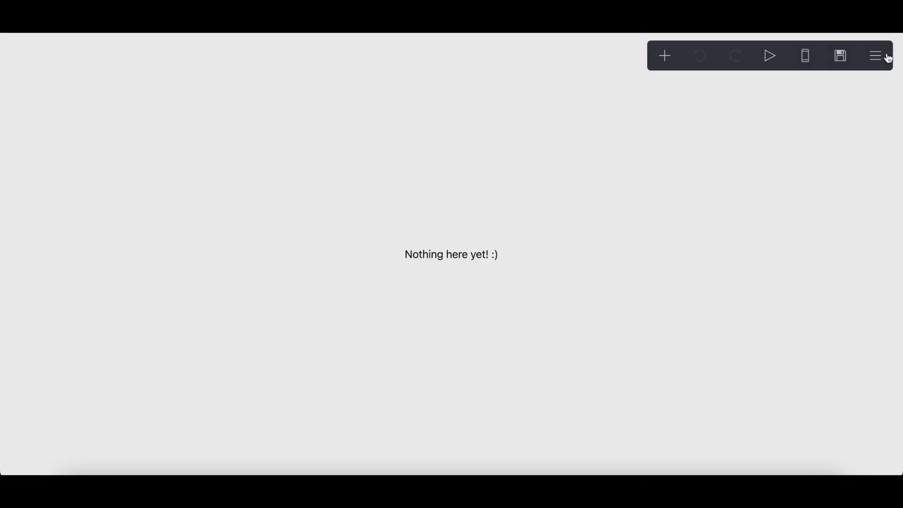
# Delete the placeholder text element and switch the site's background style to Image.
pyautogui.click(475, 252)
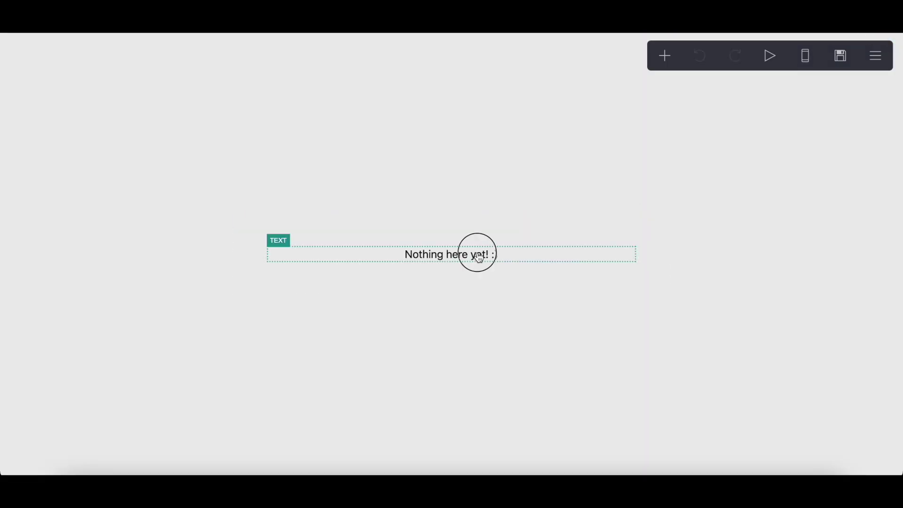
pyautogui.click(57, 443)
pyautogui.click(875, 57)
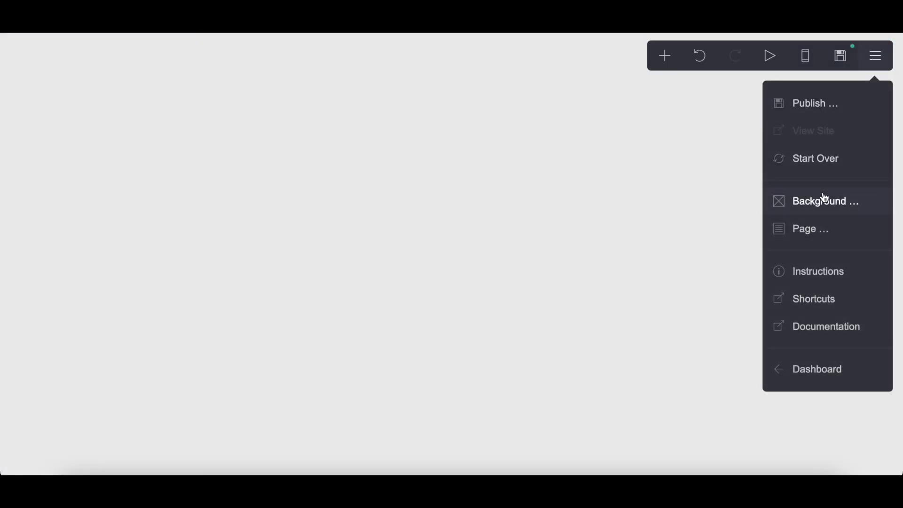
pyautogui.click(813, 201)
pyautogui.click(38, 171)
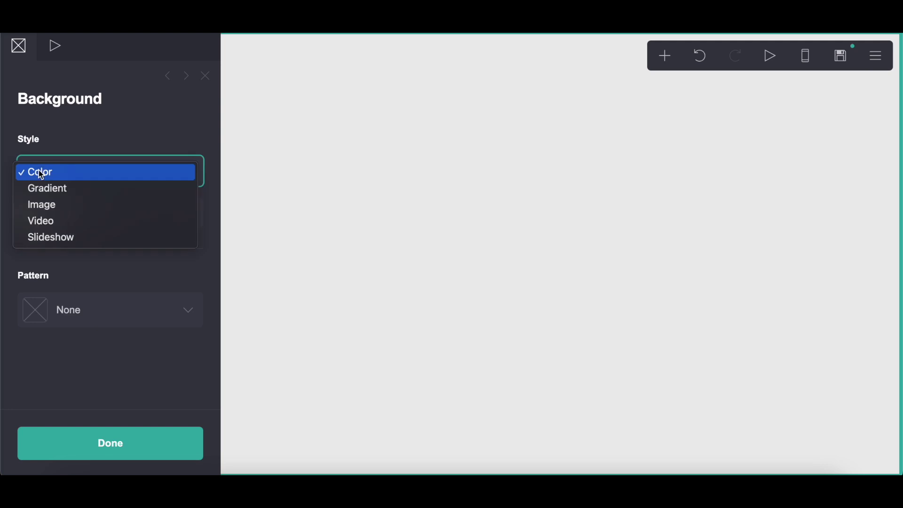
pyautogui.click(36, 204)
# Upload 3d27fd5f77734c9428e5360c16e216db.jpeg from Downloads as the background image and accept it.
pyautogui.click(139, 253)
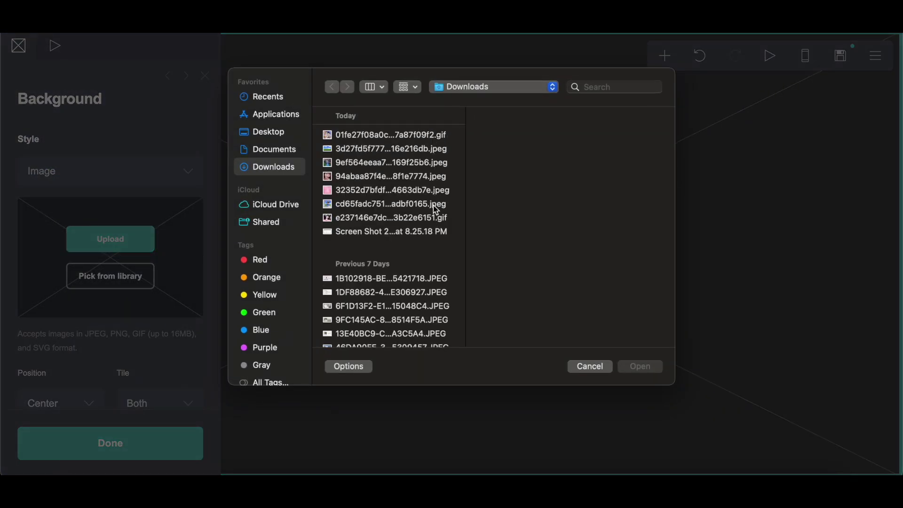
pyautogui.click(429, 150)
pyautogui.click(640, 366)
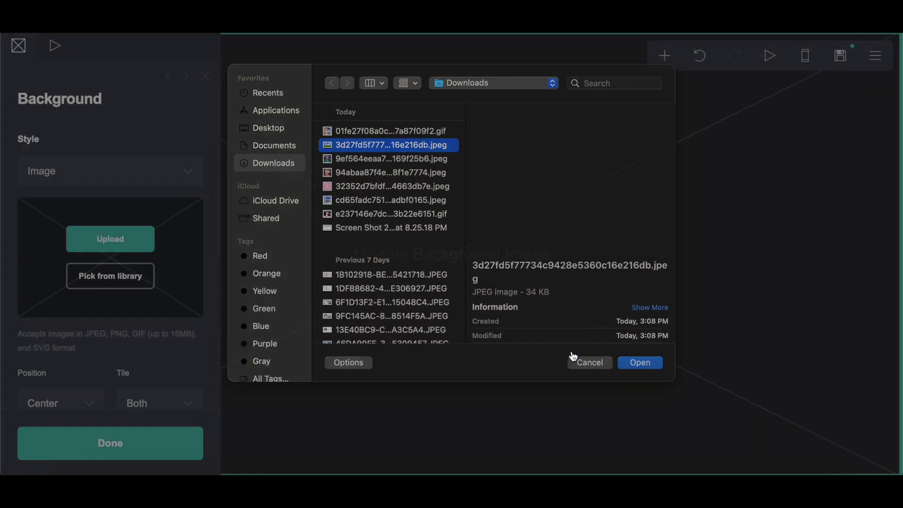
pyautogui.click(21, 49)
pyautogui.click(865, 49)
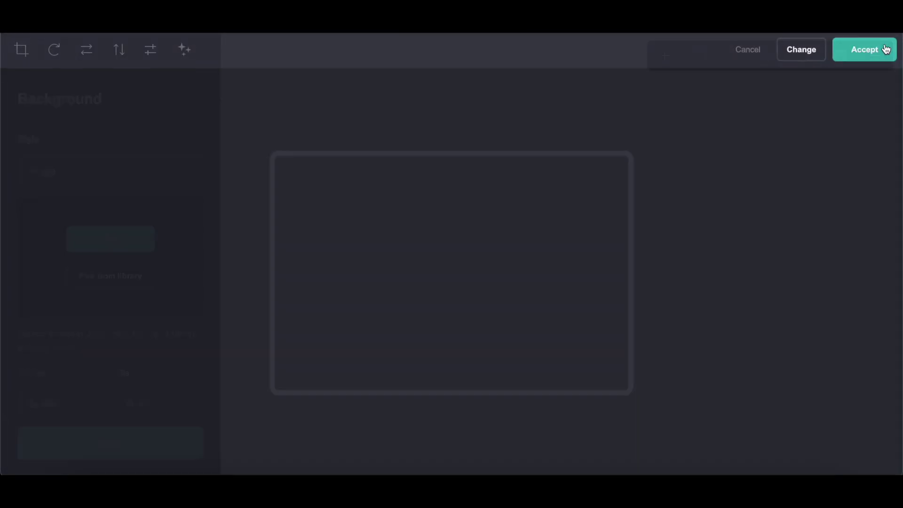
# Set the page's On Load animation to Flip Backward.
pyautogui.click(875, 56)
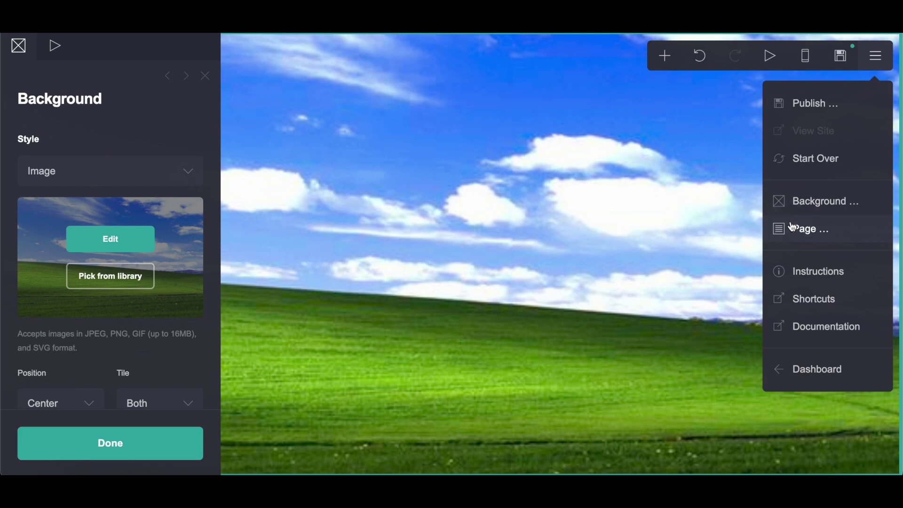
pyautogui.click(810, 228)
pyautogui.click(53, 46)
pyautogui.click(59, 220)
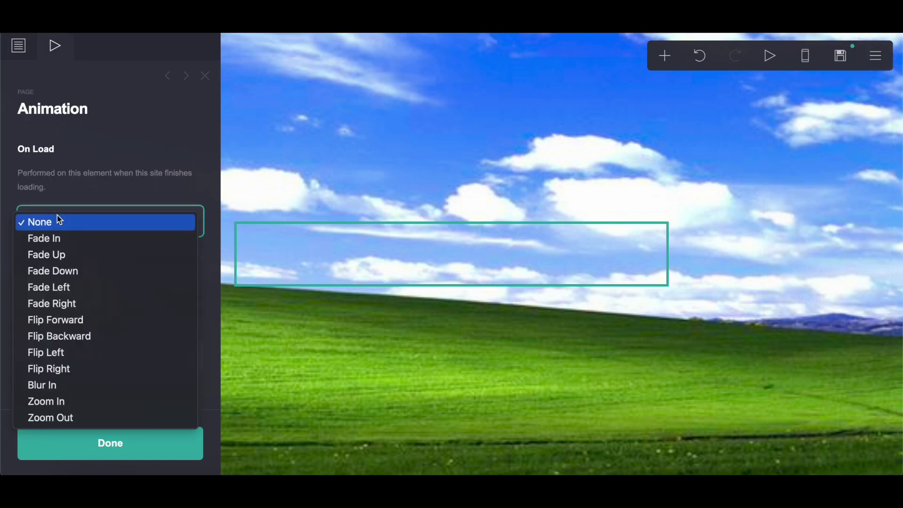
pyautogui.click(56, 337)
# Set the page's width to 30, base size to 15 and contents spacing to 0.
pyautogui.click(27, 52)
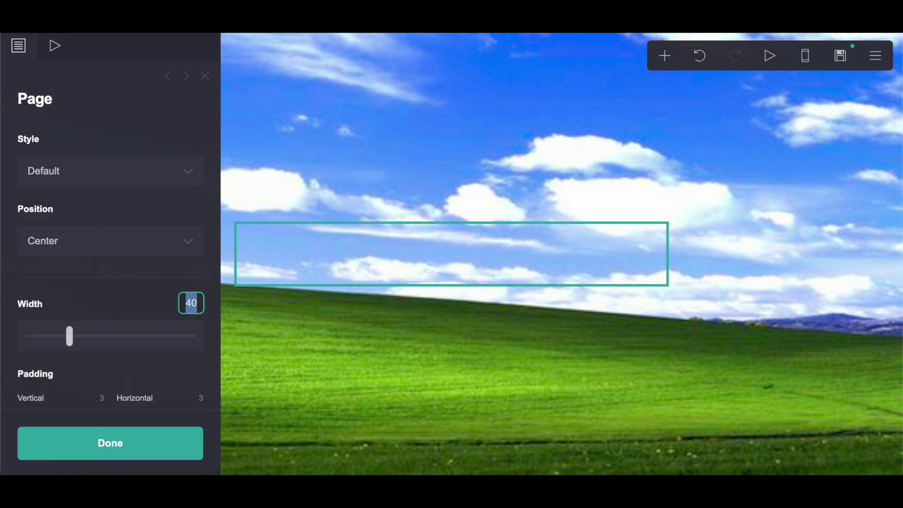
pyautogui.click(221, 21)
pyautogui.click(339, 21)
pyautogui.write('30')
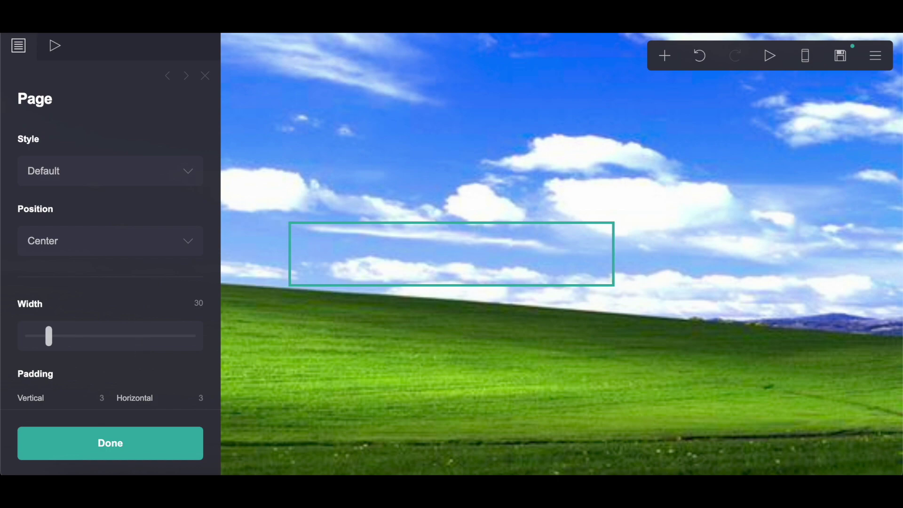
pyautogui.scroll(-4, 143, 354)
pyautogui.click(195, 285)
pyautogui.write('15')
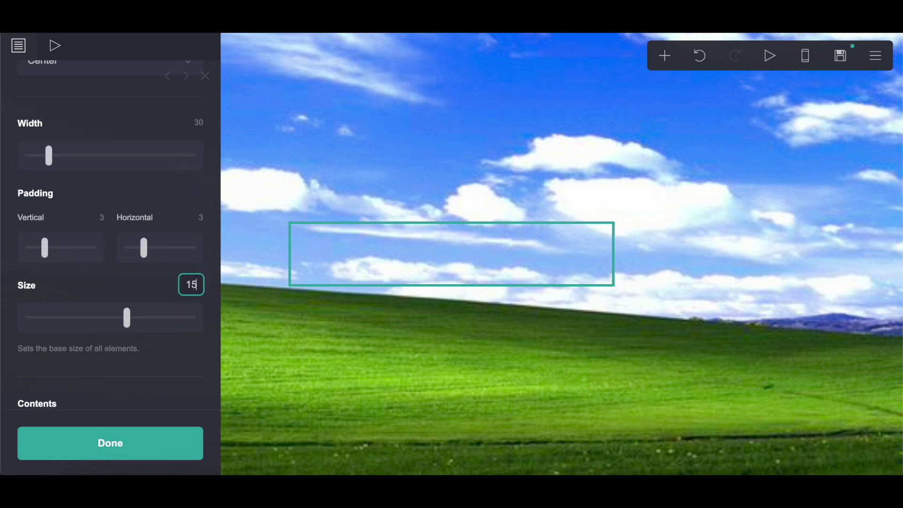
pyautogui.scroll(-5, 188, 282)
pyautogui.click(196, 250)
pyautogui.write('0')
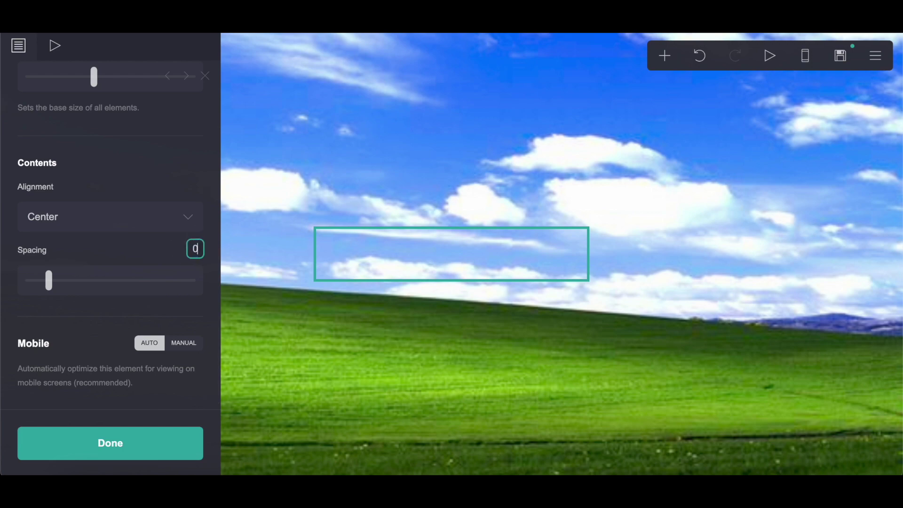
pyautogui.press('Return')
# Add an Embed element of type Code with the label "top".
pyautogui.click(664, 56)
pyautogui.click(640, 296)
pyautogui.click(69, 284)
pyautogui.doubleClick(61, 298)
pyautogui.write('top')
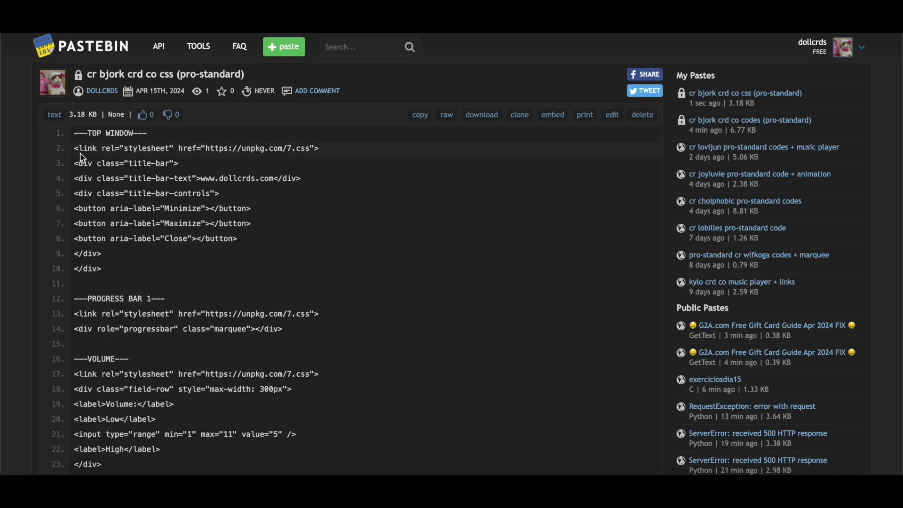
# Copy the TOP WINDOW code from the Pastebin page and paste it into the "top" embed's code.
pyautogui.moveTo(72, 143); pyautogui.dragTo(121, 262)
pyautogui.rightClick(124, 263)
pyautogui.click(141, 290)
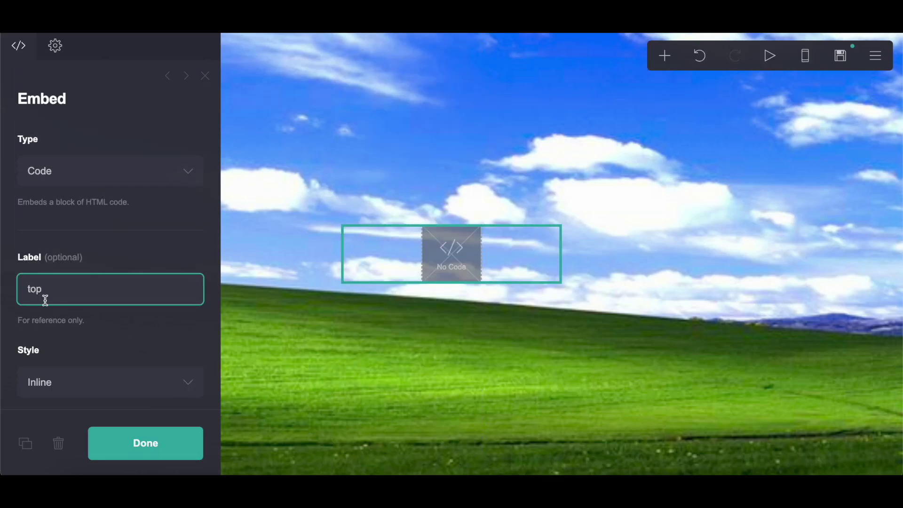
pyautogui.scroll(-5, 46, 300)
pyautogui.click(65, 234)
pyautogui.rightClick(66, 233)
pyautogui.click(96, 326)
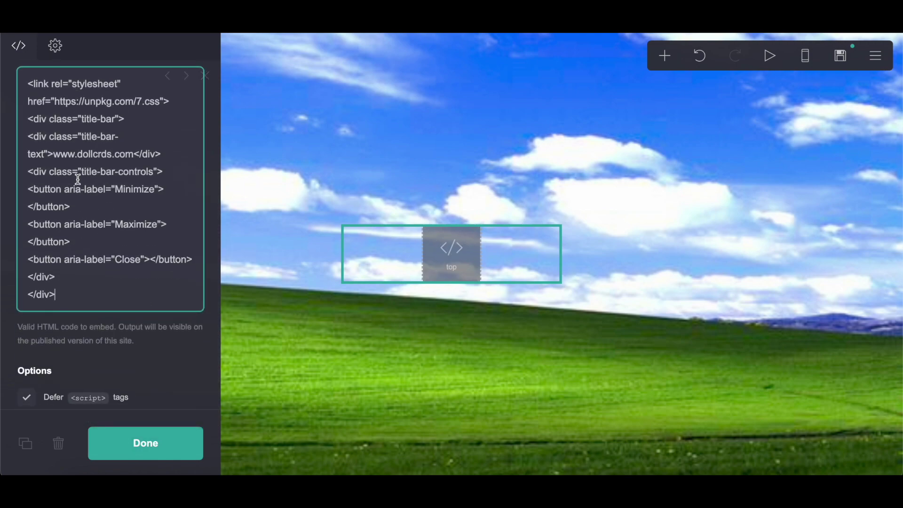
pyautogui.moveTo(54, 157); pyautogui.dragTo(133, 153)
pyautogui.click(54, 162)
pyautogui.click(664, 56)
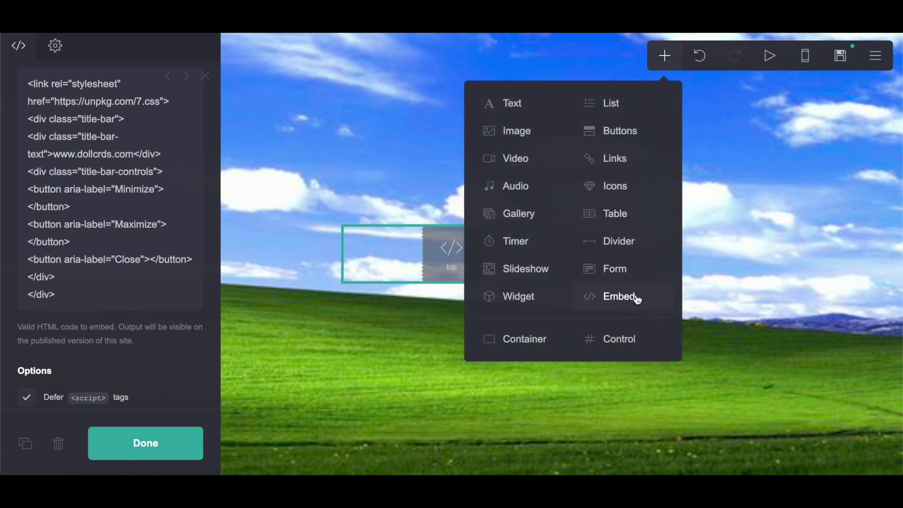
pyautogui.click(636, 298)
pyautogui.click(58, 443)
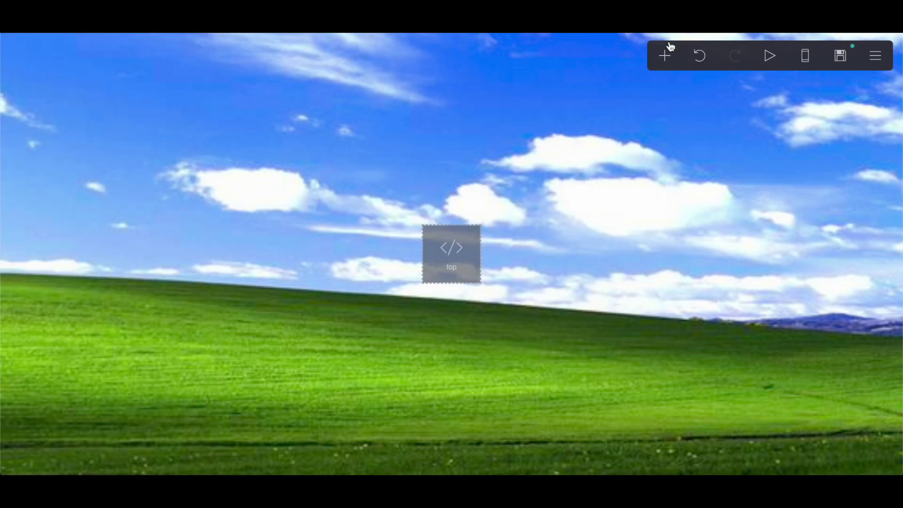
# Add a Control element below the "top" embed and set its type to Header Marker.
pyautogui.click(665, 56)
pyautogui.click(627, 349)
pyautogui.click(66, 171)
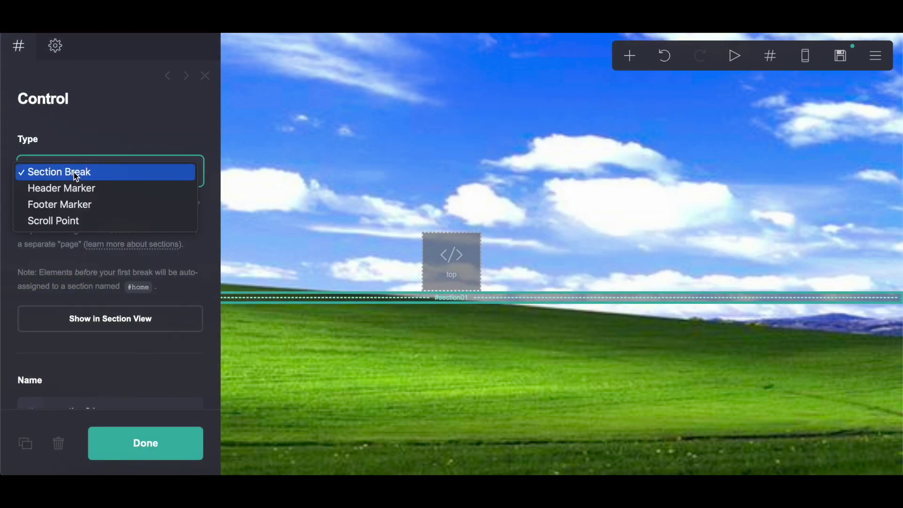
pyautogui.click(77, 187)
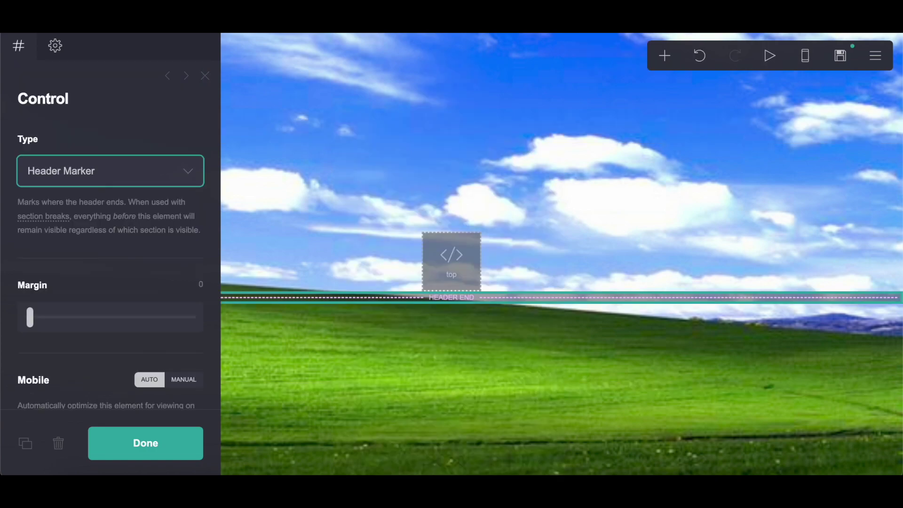
# Change the duplicated header marker's type to Section Break and name the section "one".
pyautogui.click(60, 178)
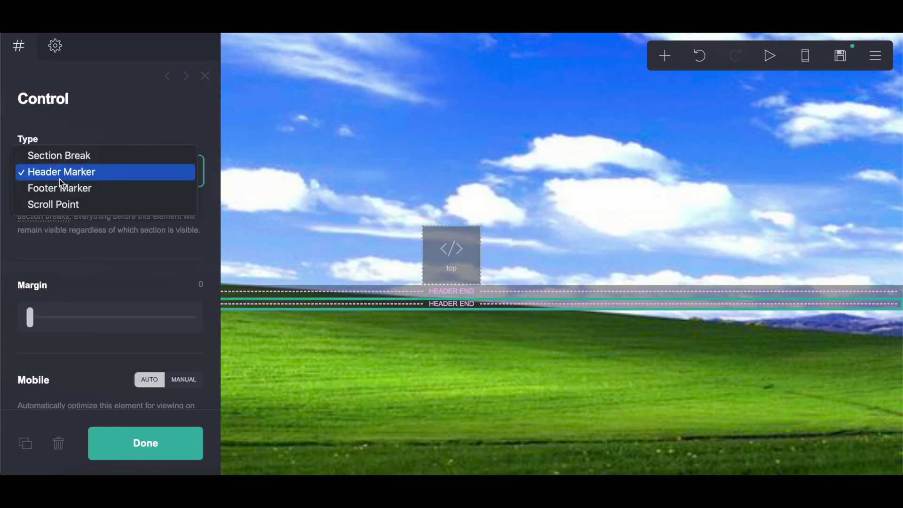
pyautogui.click(67, 155)
pyautogui.scroll(-4, 109, 292)
pyautogui.moveTo(99, 237); pyautogui.dragTo(43, 233)
pyautogui.write('one')
# Duplicate the section break twice, naming the copies "two" and "three".
pyautogui.click(25, 443)
pyautogui.write('two')
pyautogui.click(24, 443)
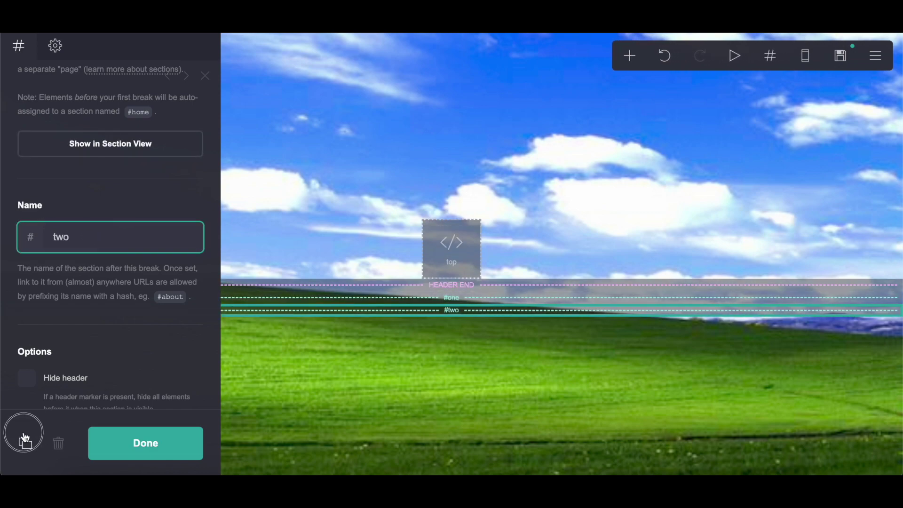
pyautogui.doubleClick(101, 239)
pyautogui.write('three')
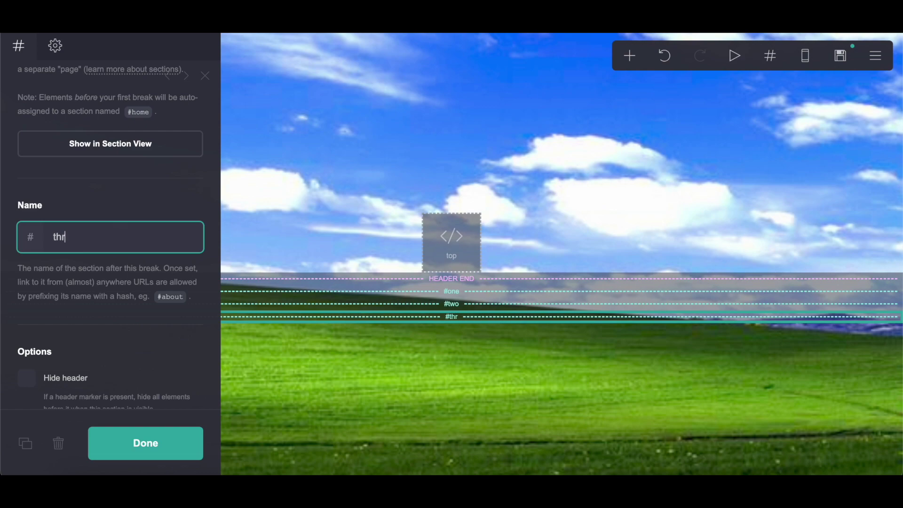
# Duplicate section break "three" and change the copy's type to Footer Marker.
pyautogui.click(37, 441)
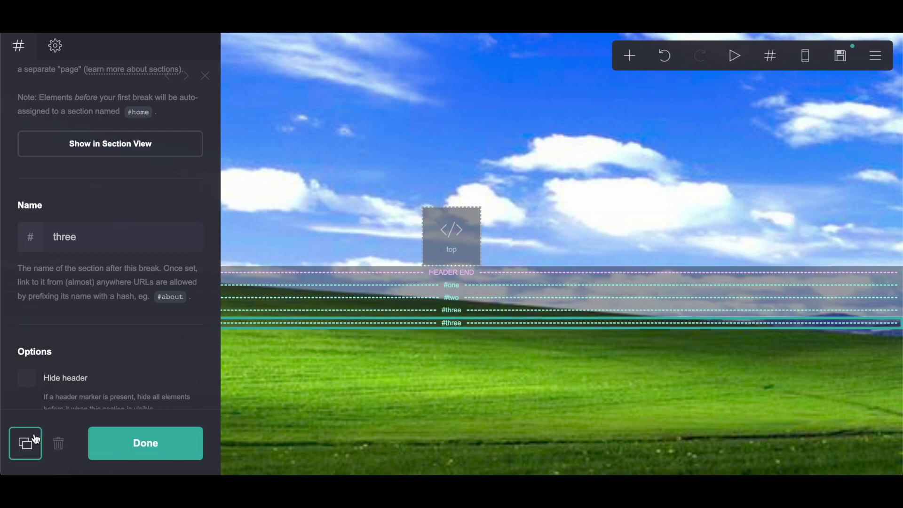
pyautogui.click(88, 183)
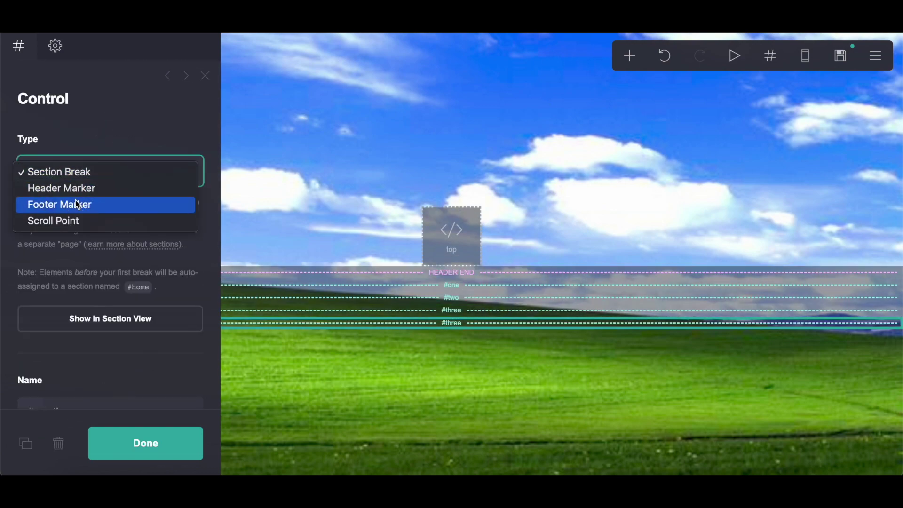
pyautogui.click(75, 204)
pyautogui.scroll(-1, 75, 199)
# Add a default container below the footer marker with vertical padding 0 and horizontal padding 1.
pyautogui.click(630, 55)
pyautogui.click(494, 337)
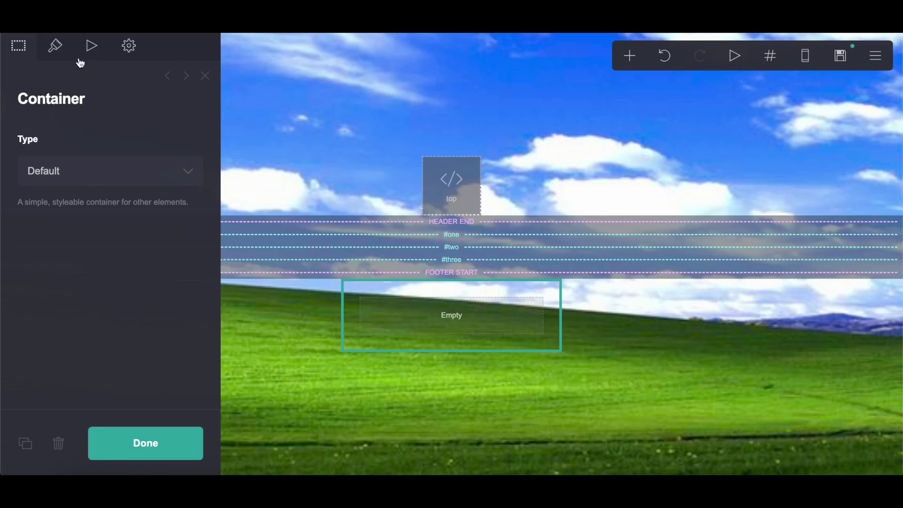
pyautogui.click(55, 46)
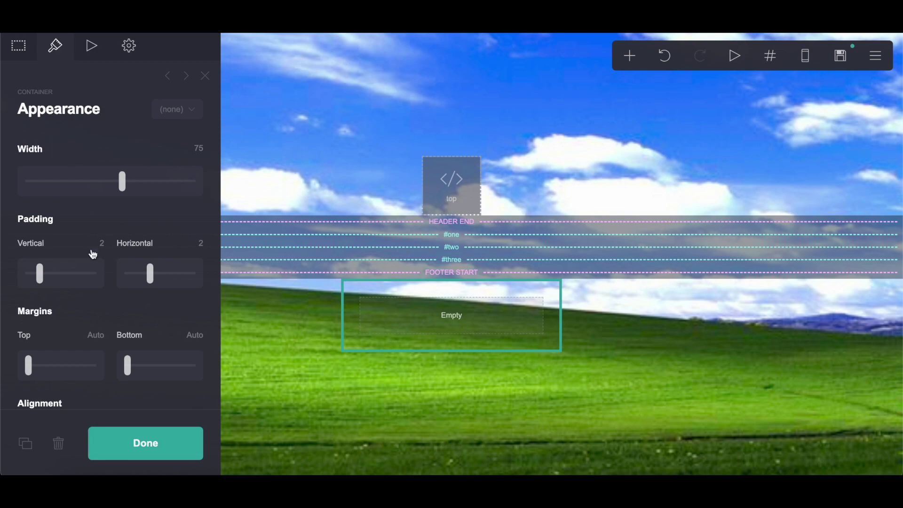
pyautogui.click(202, 243)
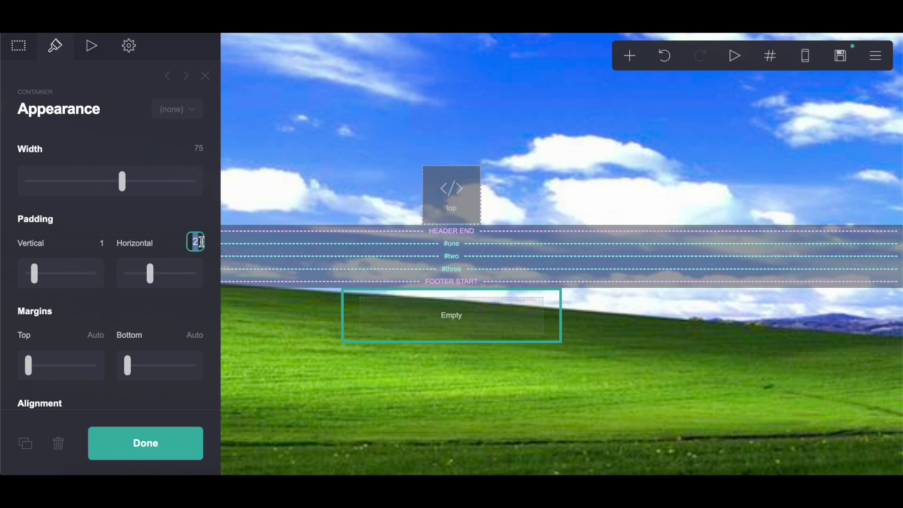
pyautogui.click(99, 242)
pyautogui.write('0')
pyautogui.press('Return')
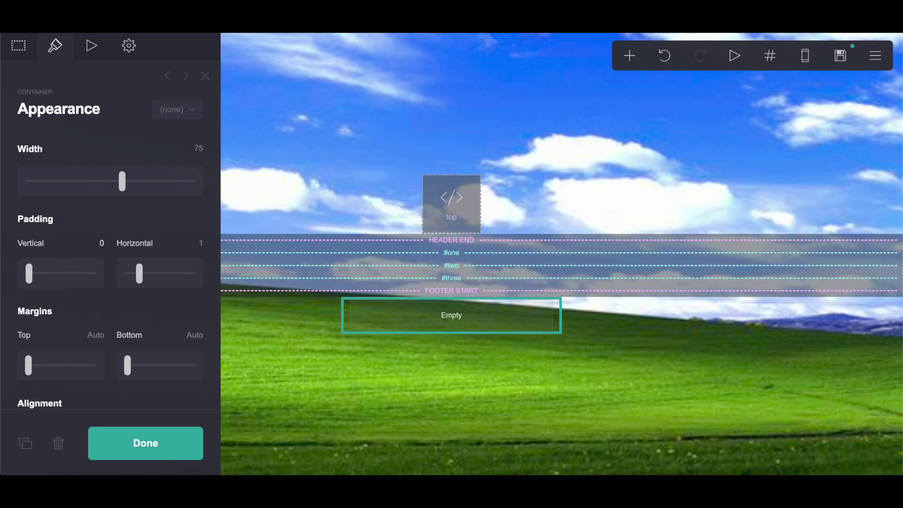
# Add a Buttons element inside the footer container and add more buttons to it.
pyautogui.click(628, 65)
pyautogui.click(599, 131)
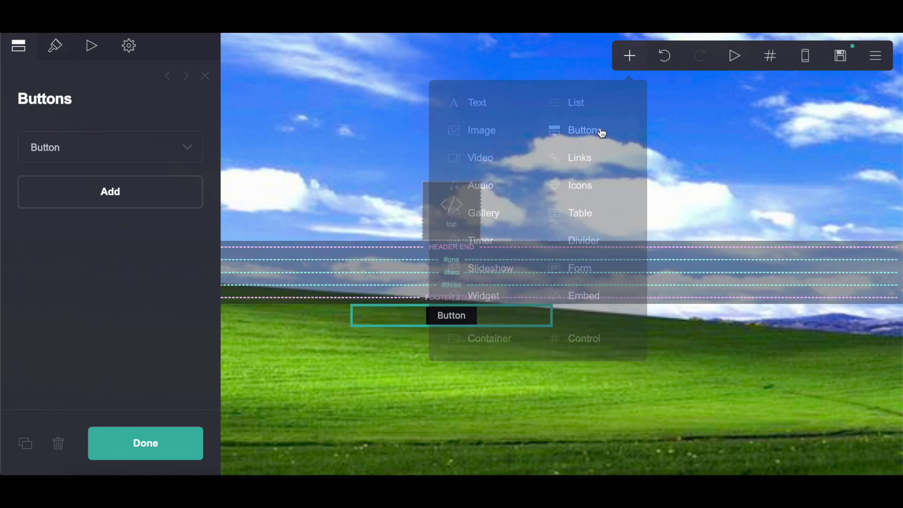
pyautogui.click(97, 196)
pyautogui.click(97, 192)
pyautogui.click(93, 227)
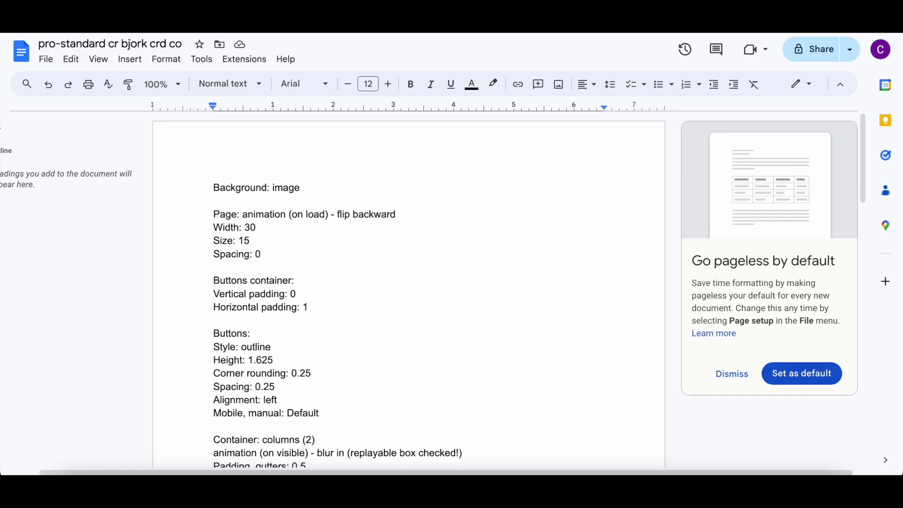
# Label the first footer button "home" and link it to #one.
pyautogui.scroll(-3, 312, 305)
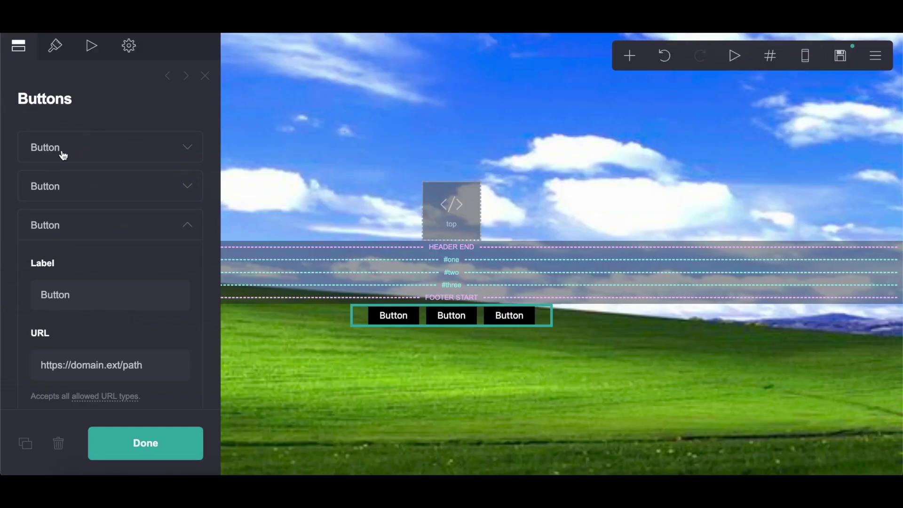
pyautogui.click(60, 150)
pyautogui.doubleClick(55, 216)
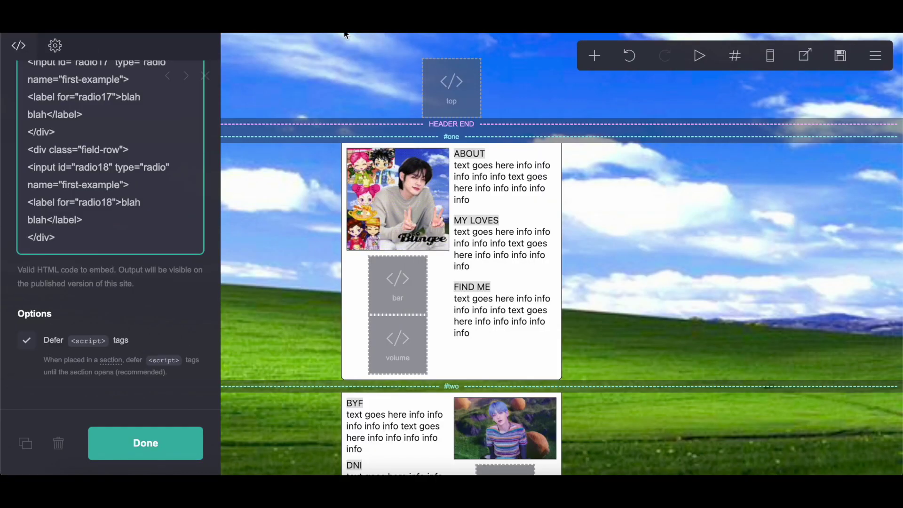
pyautogui.scroll(-5, 562, 254)
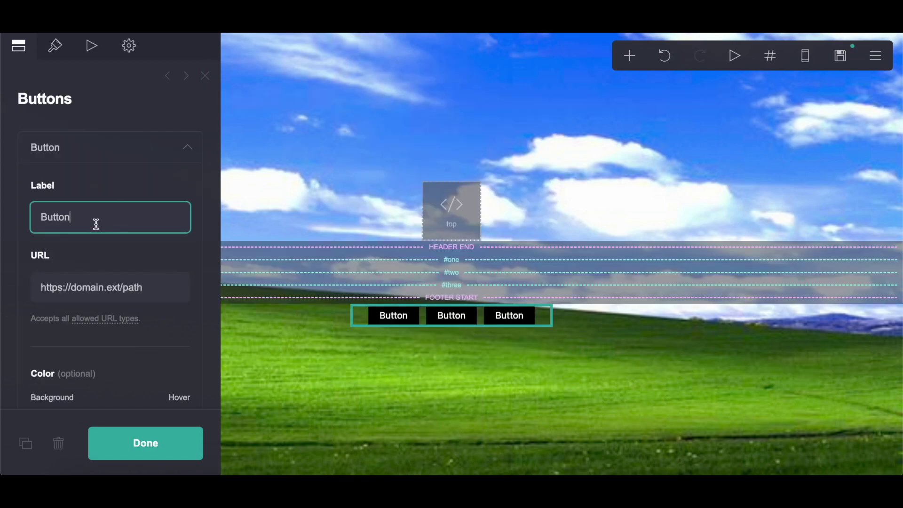
pyautogui.moveTo(95, 222); pyautogui.dragTo(18, 207)
pyautogui.write('home')
pyautogui.moveTo(158, 287); pyautogui.dragTo(3, 286)
pyautogui.write('#one')
pyautogui.click(59, 150)
# Label the second footer button "rules" and link it to #two.
pyautogui.click(67, 190)
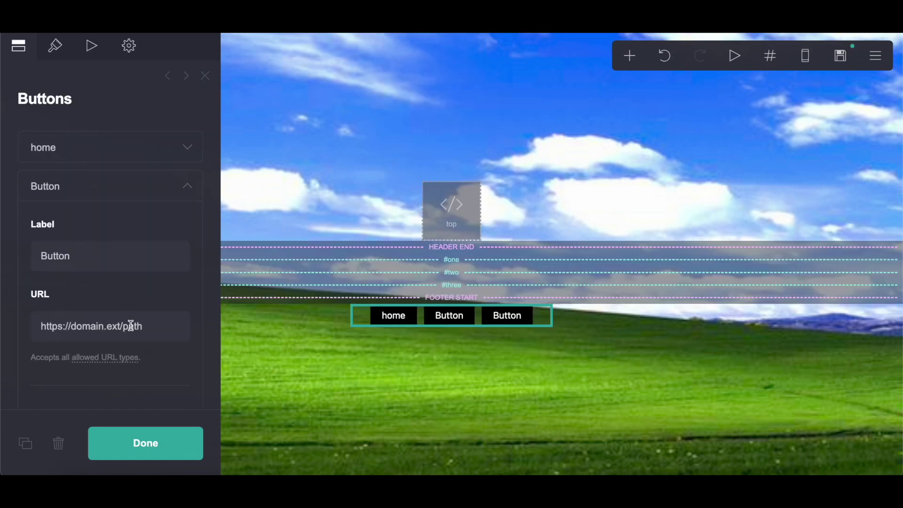
pyautogui.moveTo(77, 263); pyautogui.dragTo(2, 241)
pyautogui.write('rules')
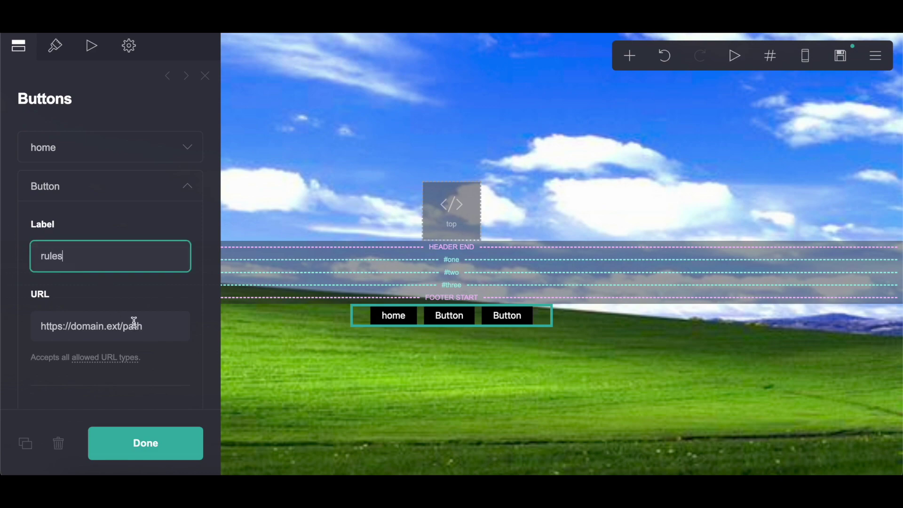
pyautogui.moveTo(133, 323); pyautogui.dragTo(3, 327)
pyautogui.write('#two')
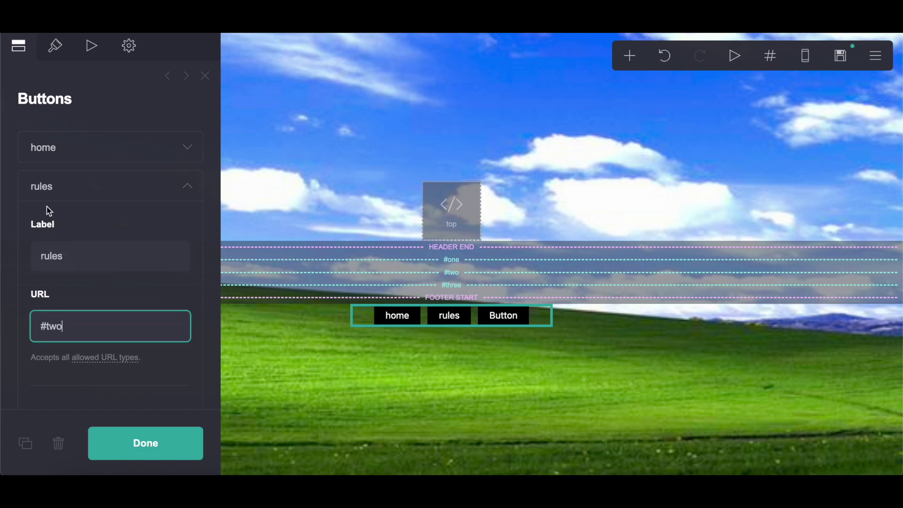
pyautogui.click(61, 182)
# Label the third footer button "loves" and link it to #three.
pyautogui.click(65, 235)
pyautogui.moveTo(101, 294); pyautogui.dragTo(3, 298)
pyautogui.press('BackSpace')
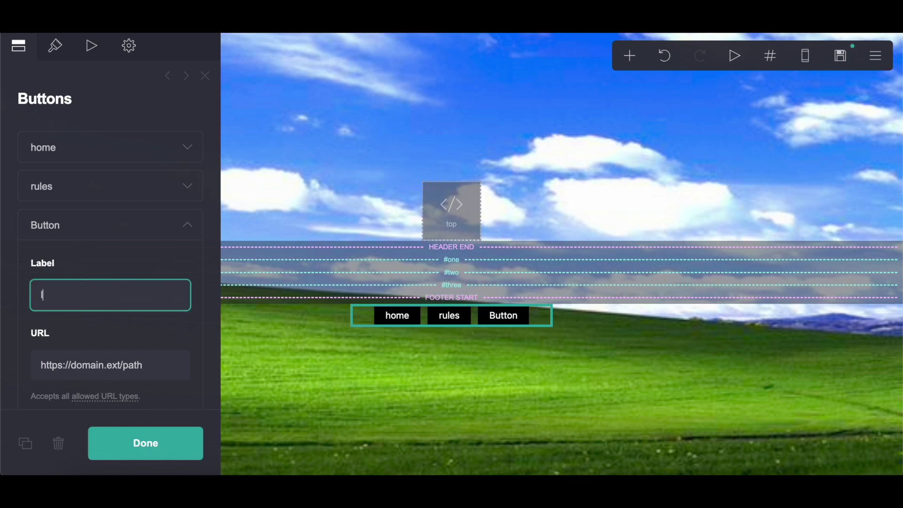
pyautogui.write('loves')
pyautogui.moveTo(24, 360); pyautogui.dragTo(226, 371)
pyautogui.write('#three')
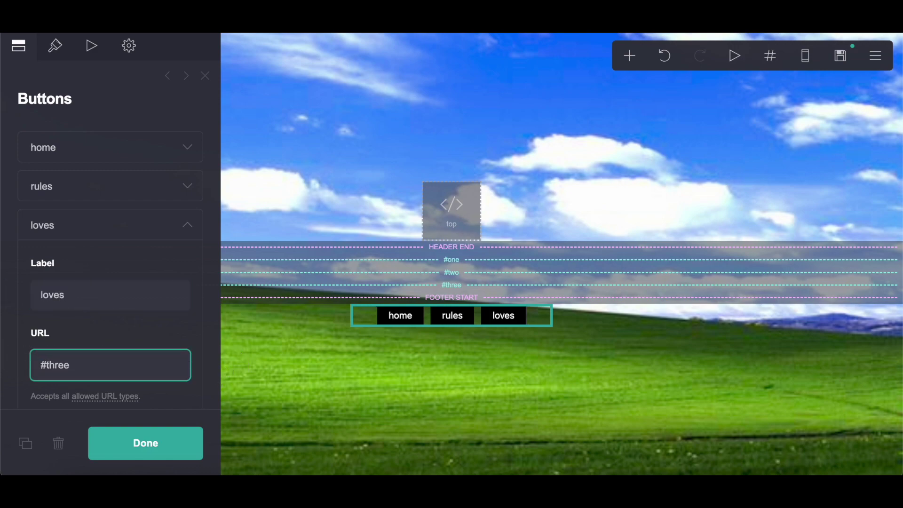
# Change the footer buttons' style to Outline and set their label color to black (#000000).
pyautogui.click(55, 46)
pyautogui.click(72, 179)
pyautogui.click(73, 197)
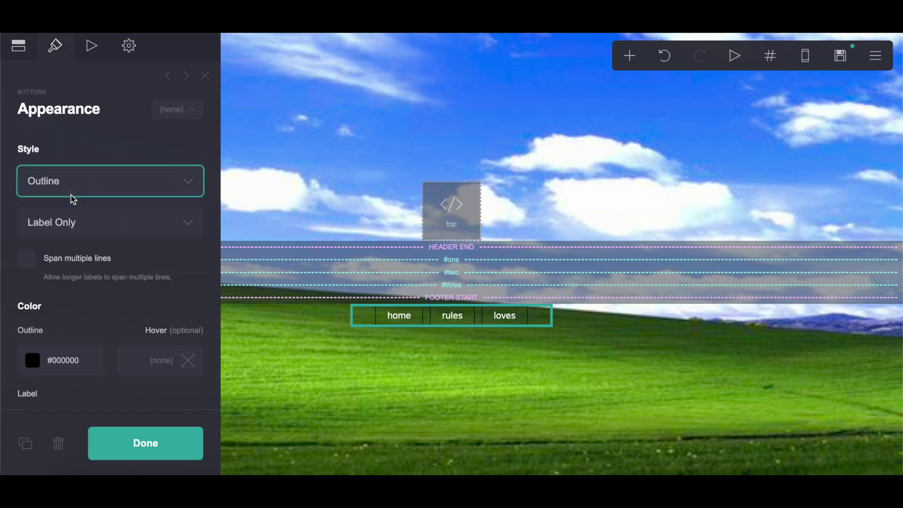
pyautogui.scroll(-3, 73, 197)
pyautogui.click(113, 293)
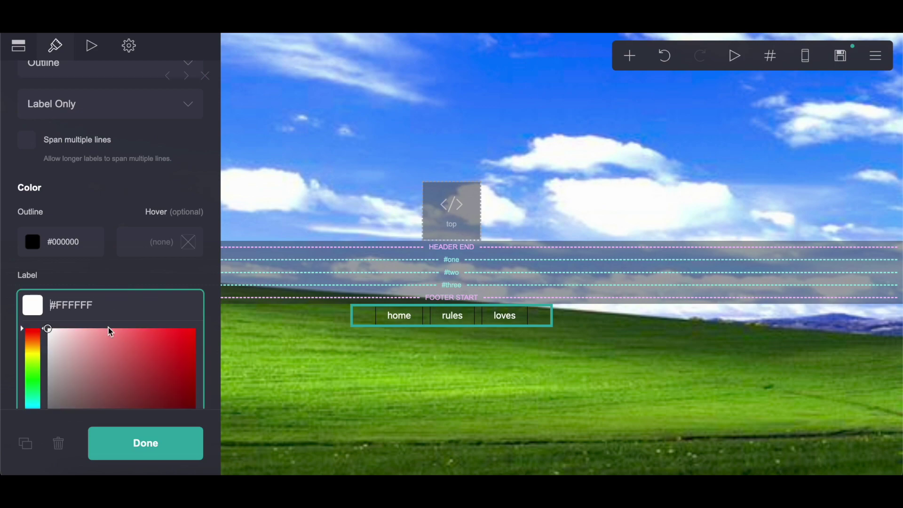
pyautogui.scroll(-3, 105, 312)
pyautogui.moveTo(105, 313); pyautogui.dragTo(22, 424)
pyautogui.click(87, 153)
pyautogui.scroll(-2, 85, 155)
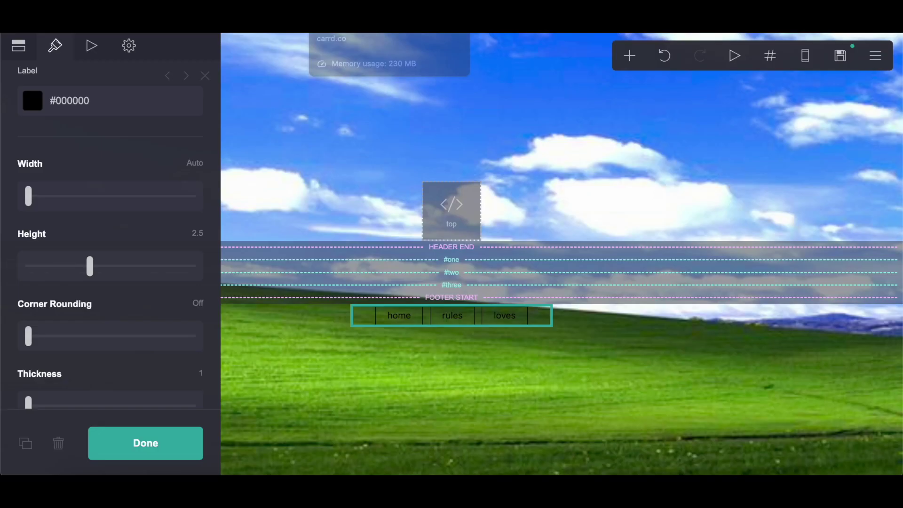
pyautogui.click(198, 162)
pyautogui.write('1')
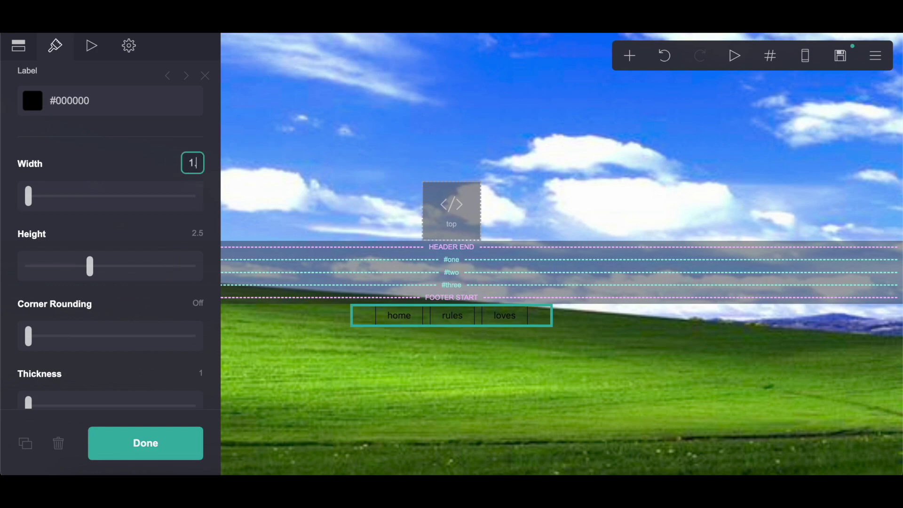
pyautogui.press('Escape')
# Set the footer buttons' height to 1.625 and corner rounding to 0.25, as listed in the settings document.
pyautogui.click(198, 233)
pyautogui.write('1.6')
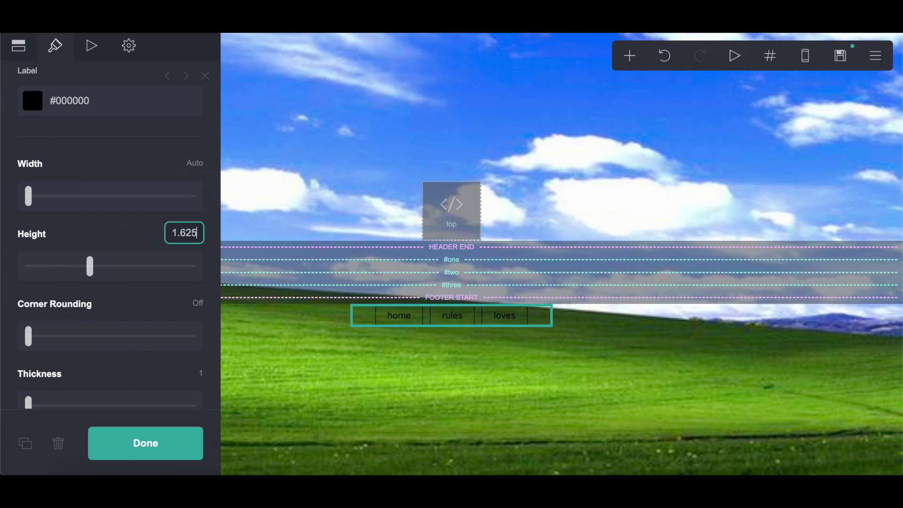
pyautogui.press('Return')
pyautogui.hotkey('ctrl', 'Tab')
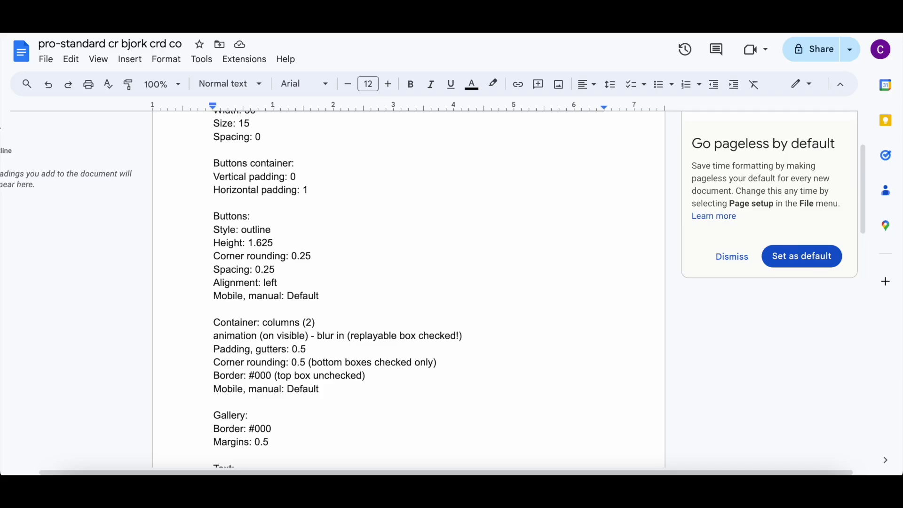
pyautogui.hotkey('ctrl', 'shift', 'Tab')
pyautogui.scroll(-2, 137, 358)
pyautogui.click(203, 228)
pyautogui.write('.25')
pyautogui.press('Return')
# Set the footer buttons' spacing to 0.25 and their alignment to Left.
pyautogui.scroll(-5, 141, 302)
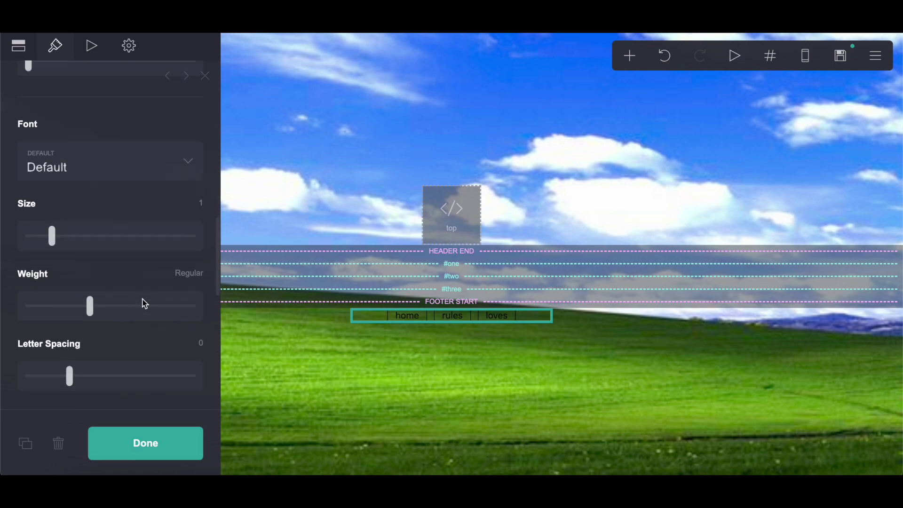
pyautogui.scroll(-5, 181, 234)
pyautogui.click(191, 300)
pyautogui.write('.25')
pyautogui.press('Return')
pyautogui.scroll(-5, 137, 314)
pyautogui.click(112, 279)
pyautogui.click(113, 288)
# Switch the buttons' mobile settings to manual and set the mobile layout to Default.
pyautogui.click(182, 335)
pyautogui.scroll(-4, 176, 339)
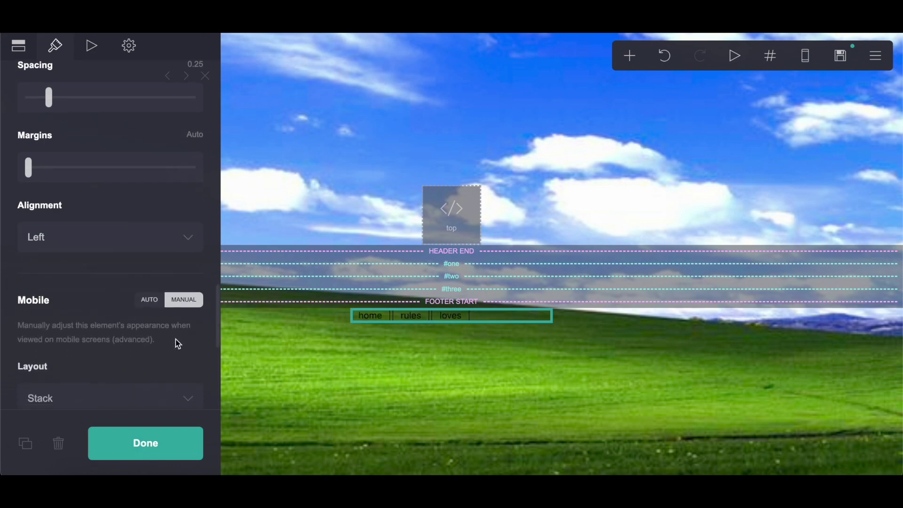
pyautogui.click(50, 255)
pyautogui.click(49, 236)
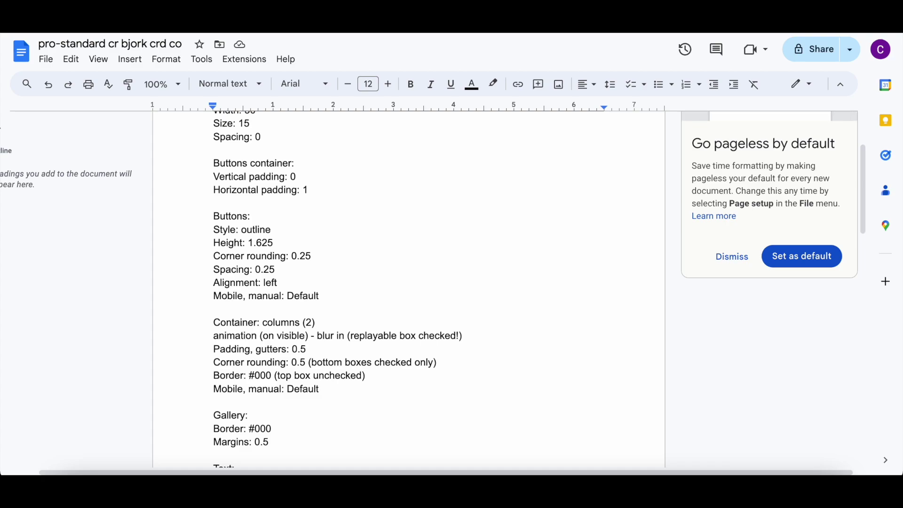
pyautogui.click(338, 24)
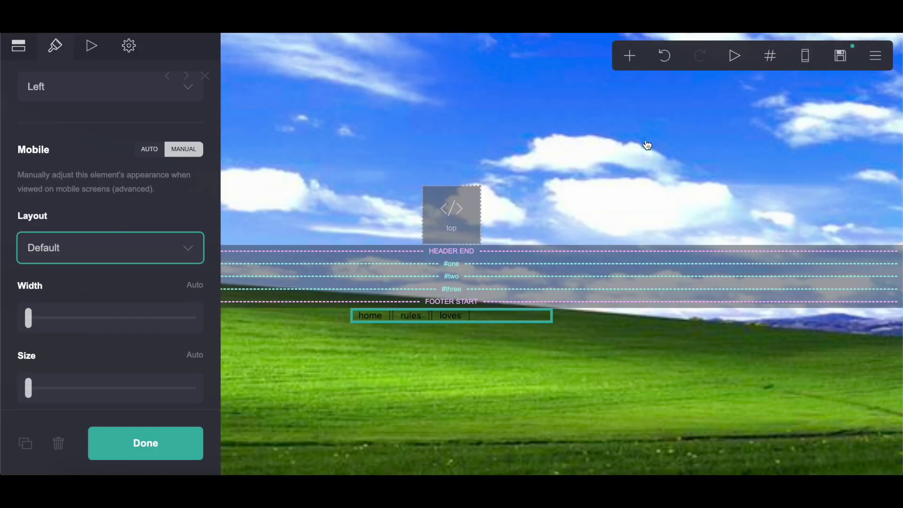
# Add an Embed element below the footer buttons and label it "codes".
pyautogui.click(629, 57)
pyautogui.click(567, 309)
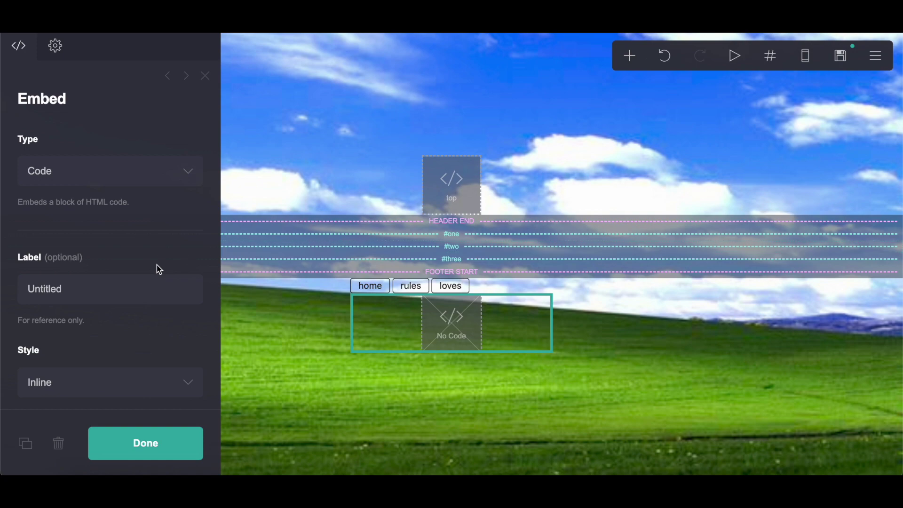
pyautogui.click(119, 293)
pyautogui.write('codes')
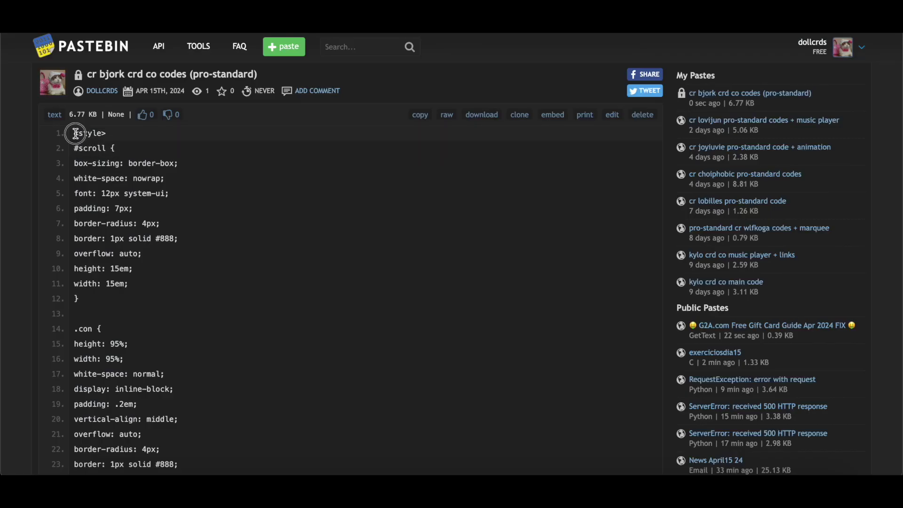
# Copy the entire style code from the Pastebin page and paste it into the "codes" embed's code.
pyautogui.moveTo(76, 133); pyautogui.dragTo(141, 128)
pyautogui.rightClick(141, 128)
pyautogui.click(158, 155)
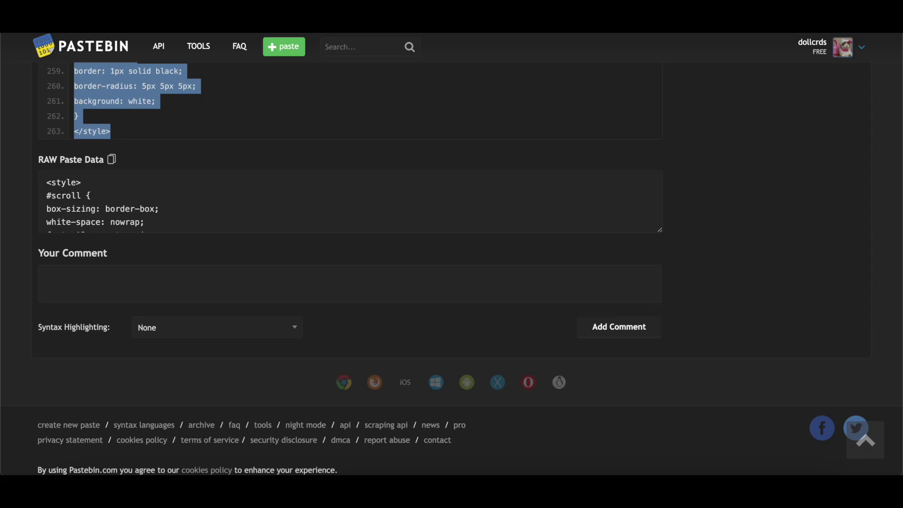
pyautogui.press('super+Tab')
pyautogui.scroll(-5, 172, 315)
pyautogui.click(98, 239)
pyautogui.rightClick(99, 241)
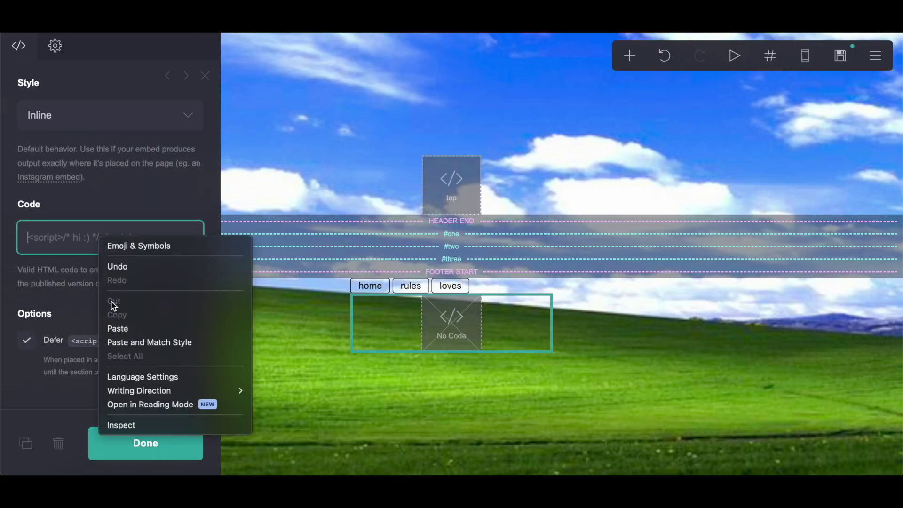
pyautogui.click(113, 324)
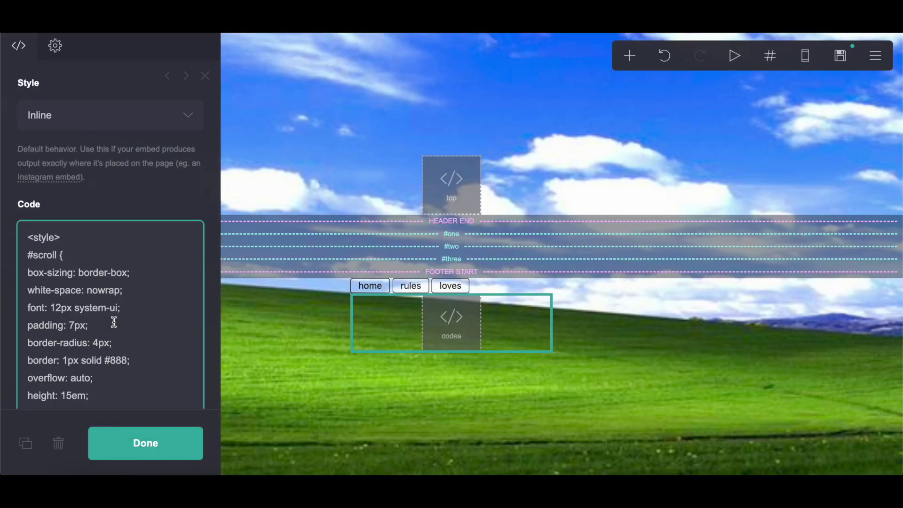
# Review the scrollbar, font, button, container and gallery rules in the pasted embed code.
pyautogui.scroll(-2, 114, 322)
pyautogui.scroll(-15, 76, 296)
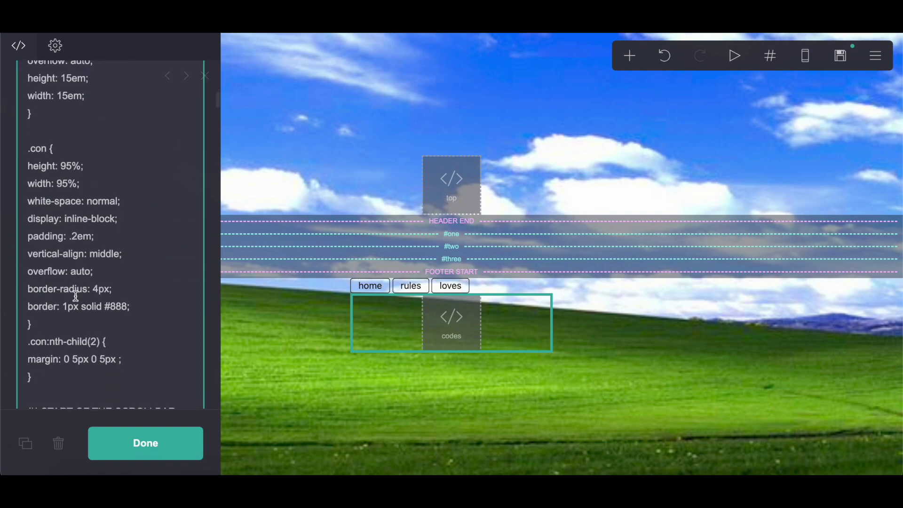
pyautogui.scroll(-15, 76, 296)
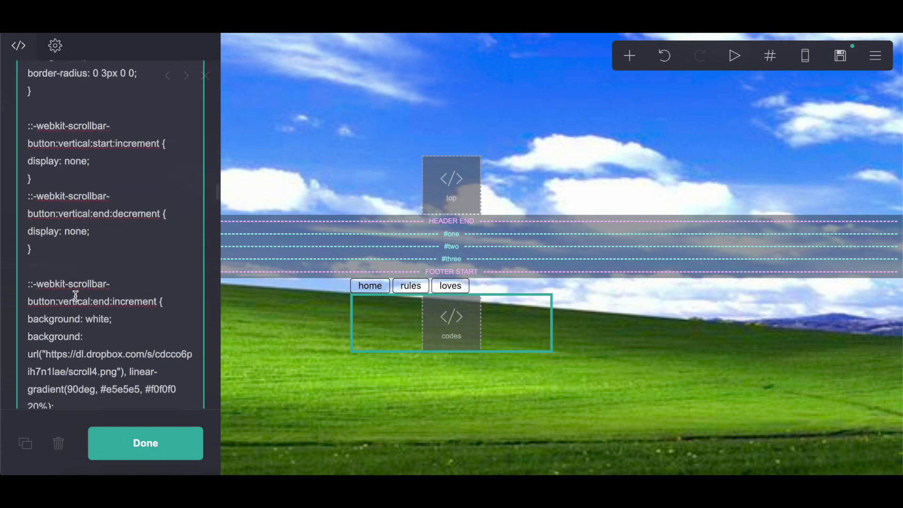
pyautogui.scroll(-15, 76, 296)
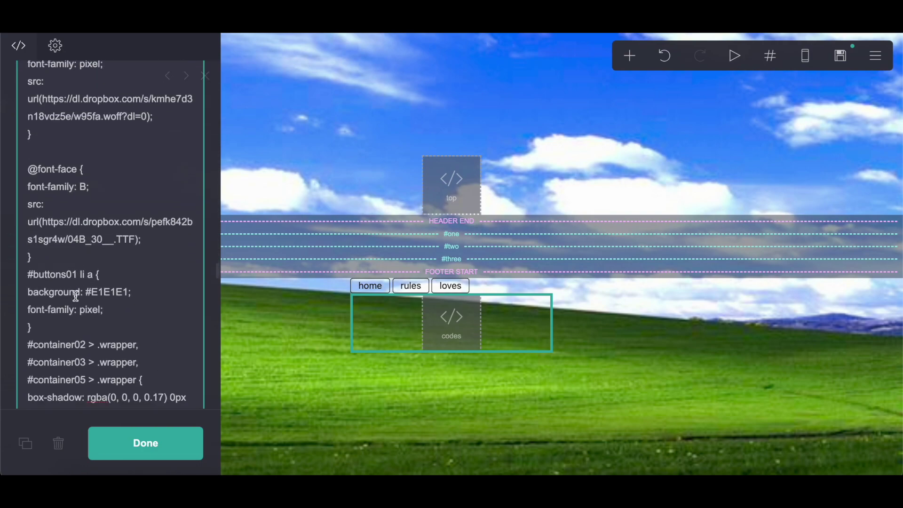
pyautogui.scroll(1, 76, 296)
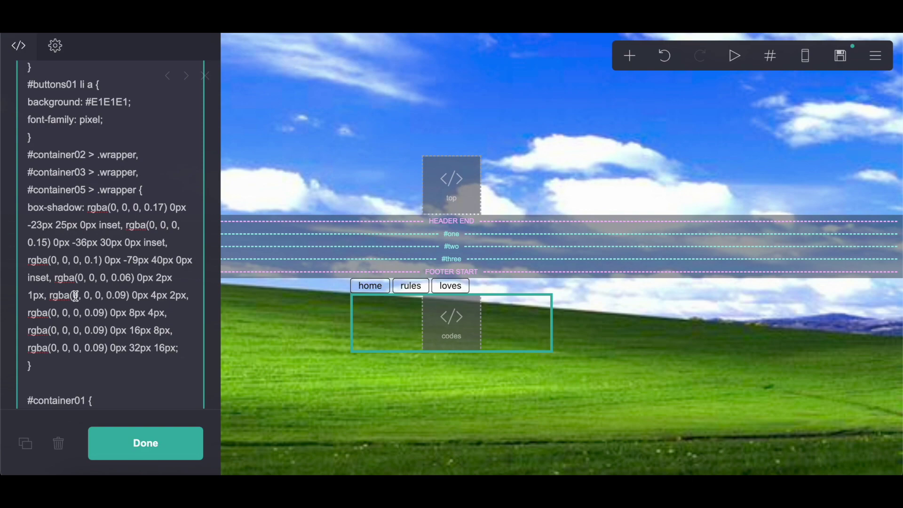
pyautogui.scroll(-20, 76, 296)
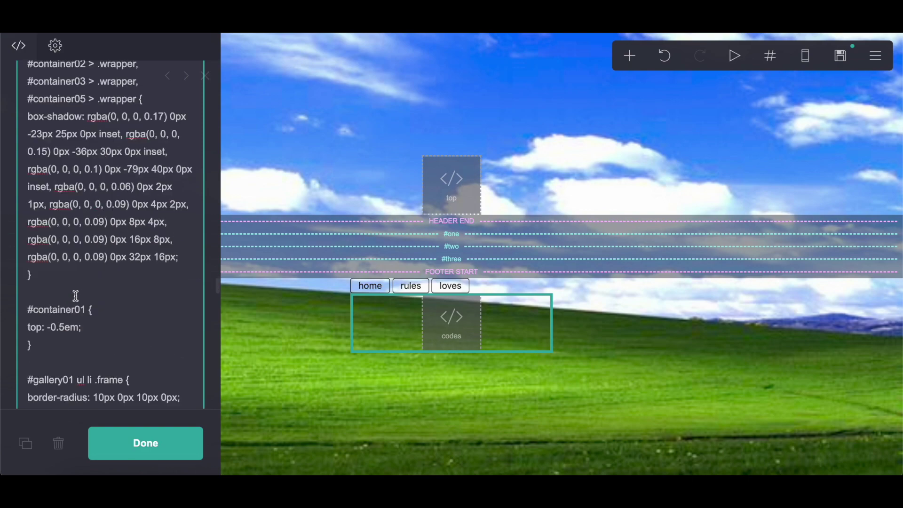
pyautogui.scroll(-18, 76, 296)
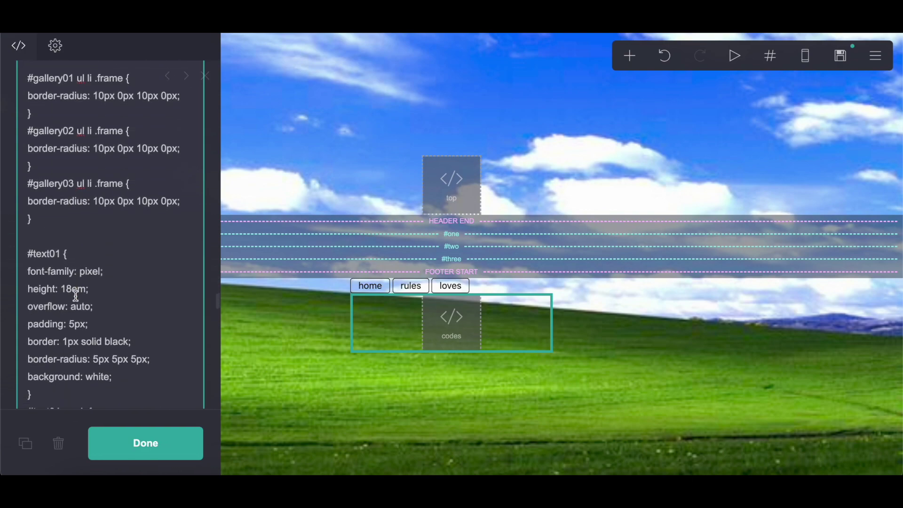
# Examine the text element rules in the embed code, including the linear-gradient backgrounds of the #text01 and #text02 mark styles.
pyautogui.moveTo(26, 119); pyautogui.dragTo(79, 287)
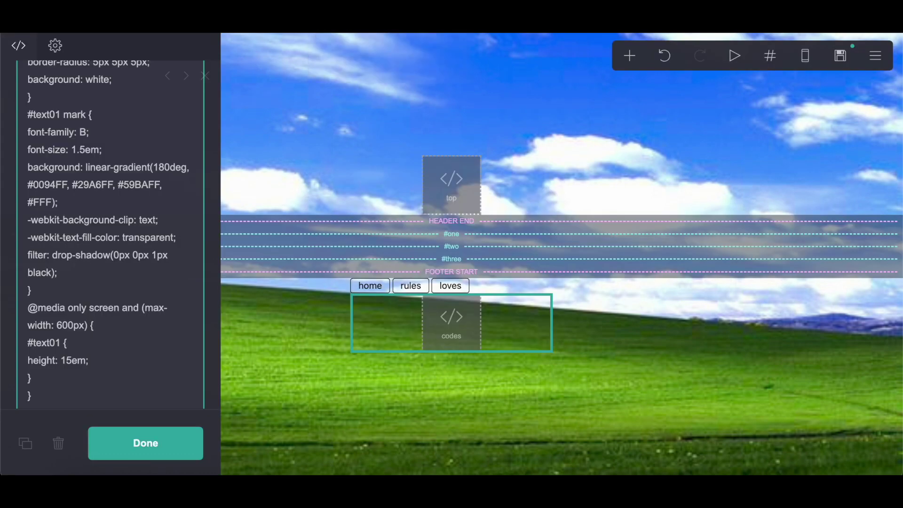
pyautogui.moveTo(26, 171); pyautogui.dragTo(61, 197)
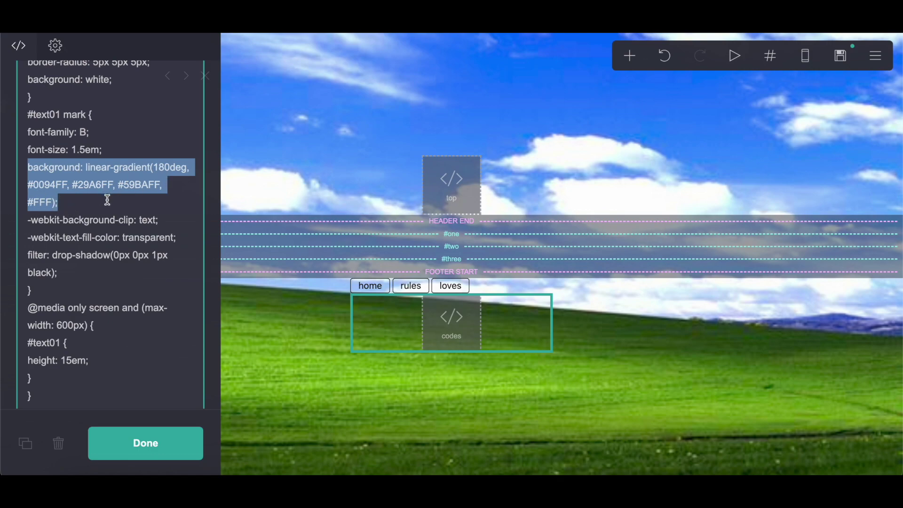
pyautogui.scroll(-12, 107, 200)
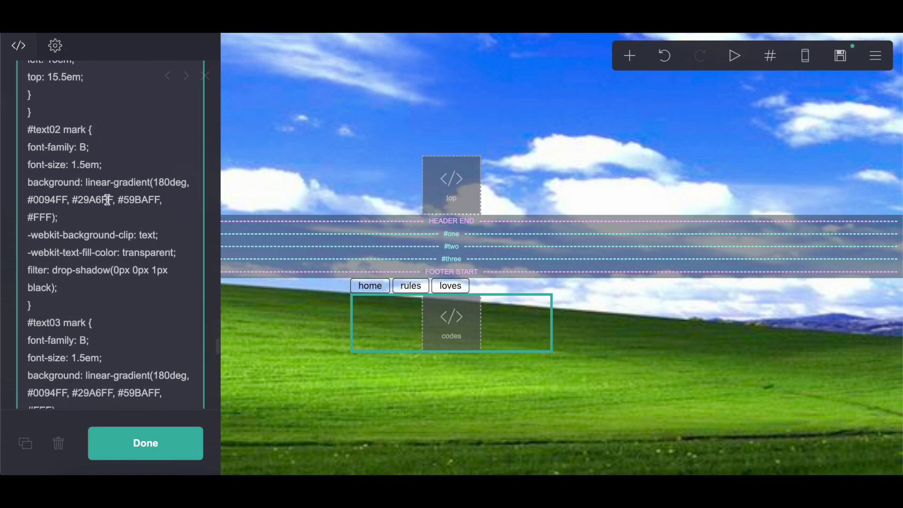
pyautogui.scroll(-3, 107, 200)
pyautogui.moveTo(27, 133); pyautogui.dragTo(88, 172)
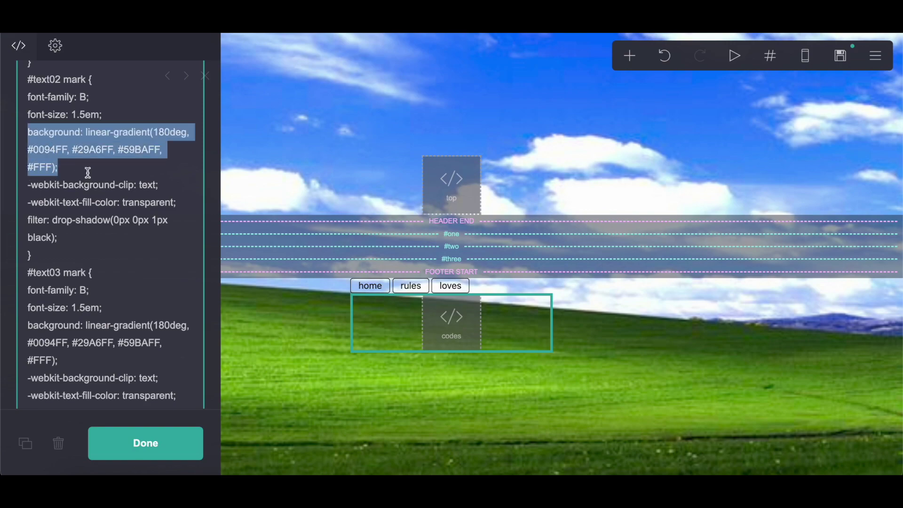
pyautogui.scroll(-20, 88, 173)
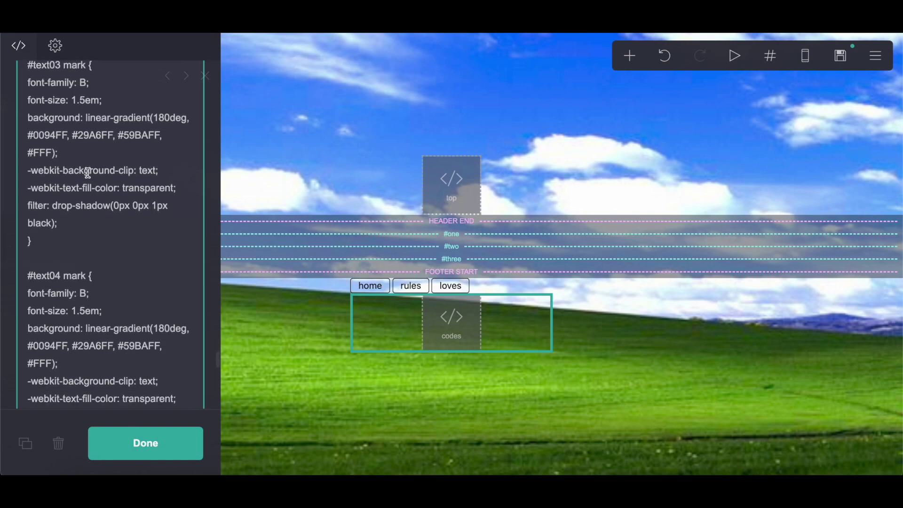
pyautogui.scroll(-20, 88, 173)
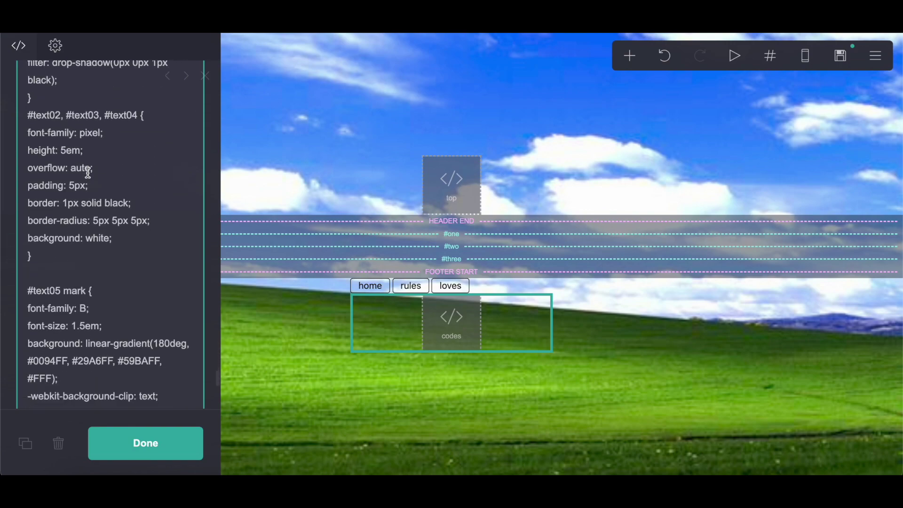
# Review the max-width 600px media rules for #text01 and #container04 in the embed code, along with the font and scrollbar rules.
pyautogui.scroll(20, 88, 173)
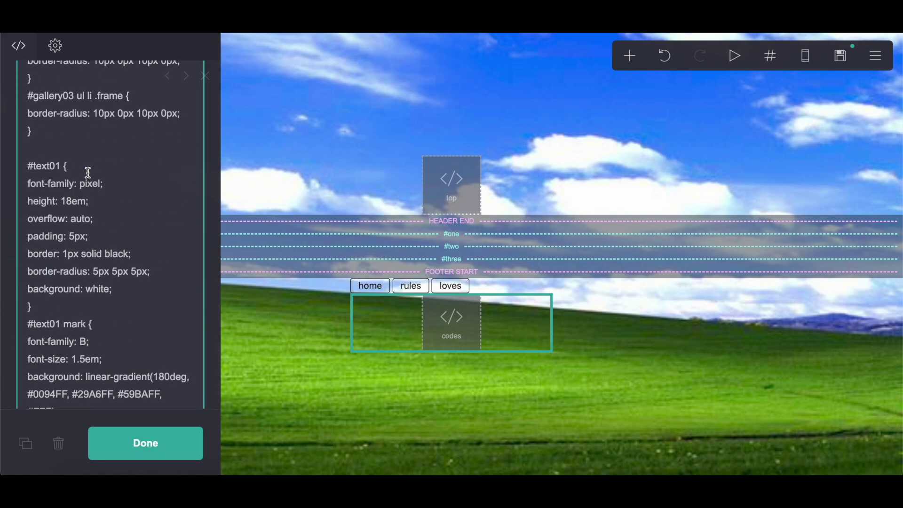
pyautogui.scroll(-10, 88, 173)
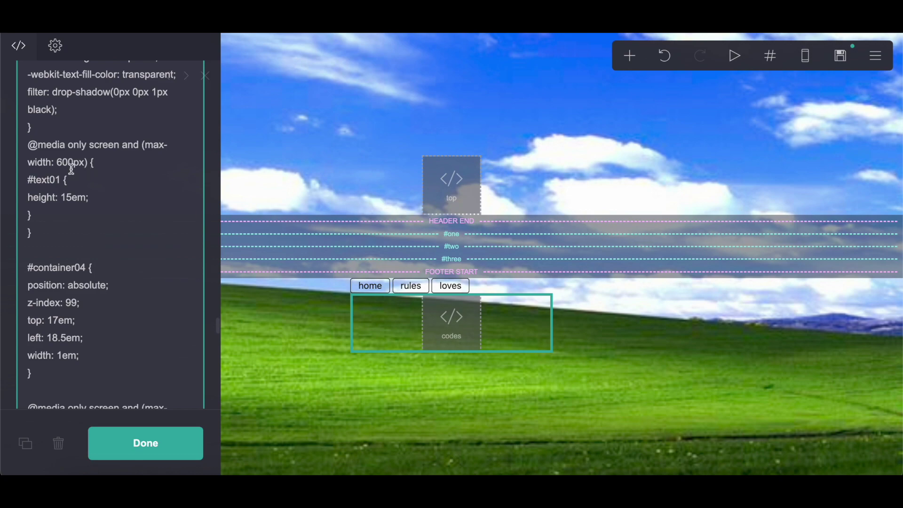
pyautogui.moveTo(28, 147); pyautogui.dragTo(64, 235)
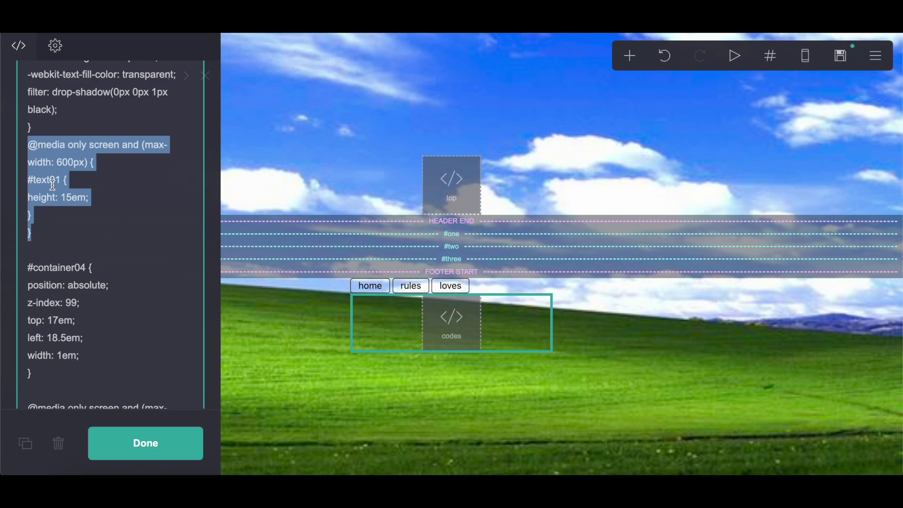
pyautogui.scroll(-5, 75, 227)
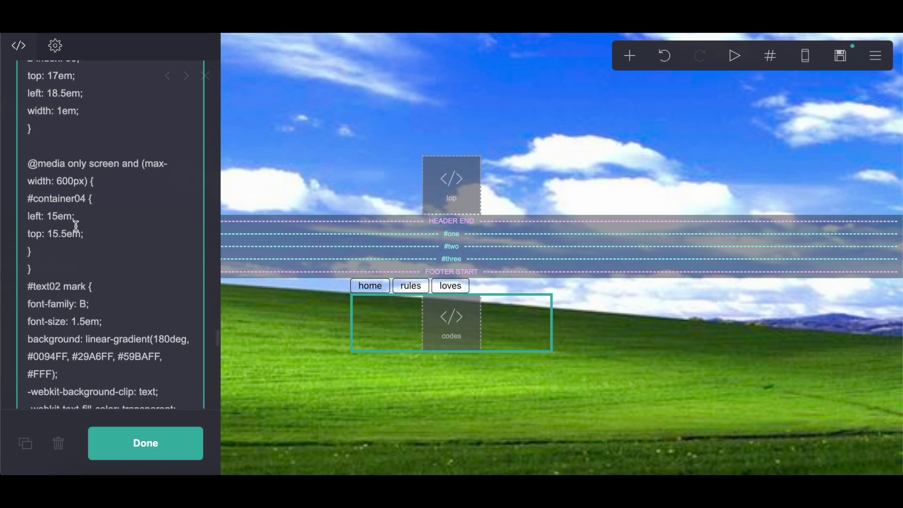
pyautogui.moveTo(21, 151); pyautogui.dragTo(73, 265)
pyautogui.click(73, 265)
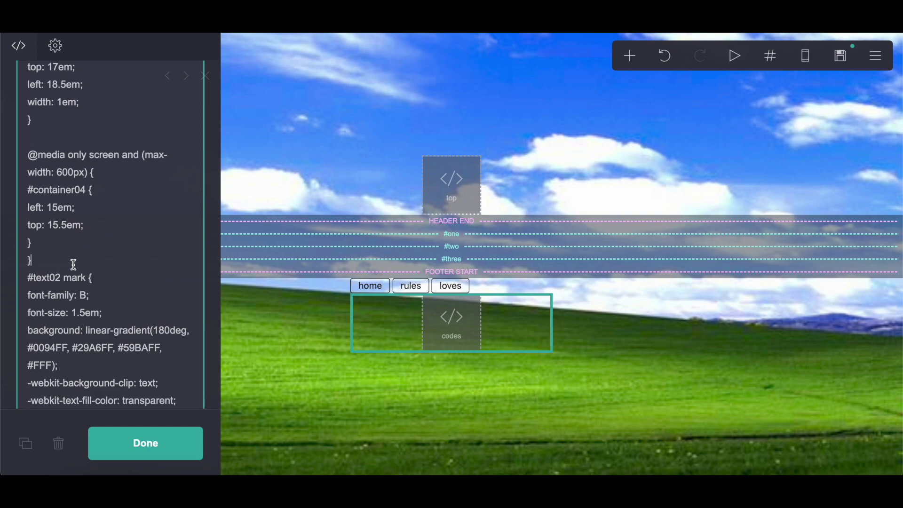
pyautogui.scroll(-20, 74, 265)
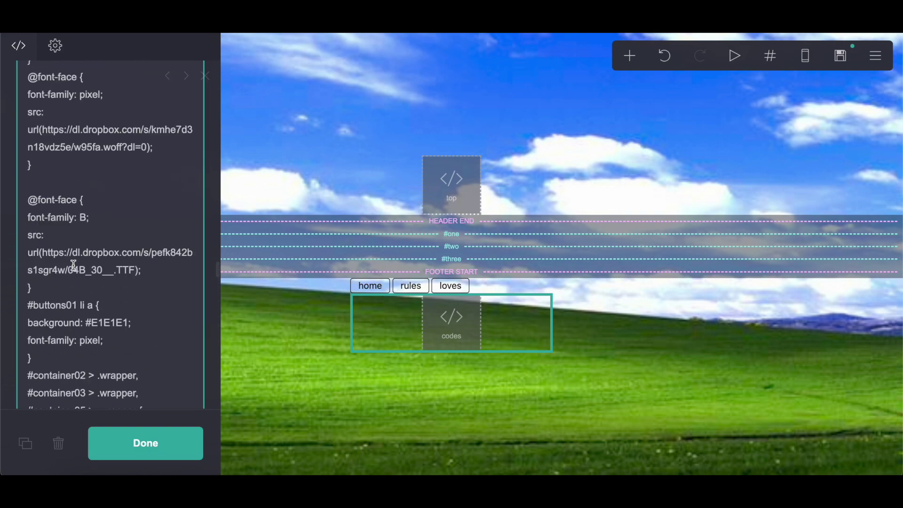
pyautogui.scroll(20, 74, 264)
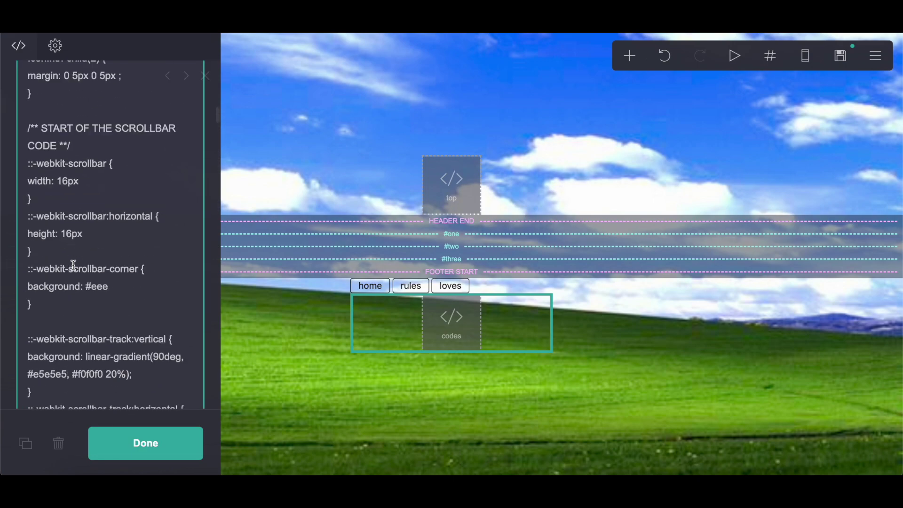
pyautogui.scroll(5, 74, 265)
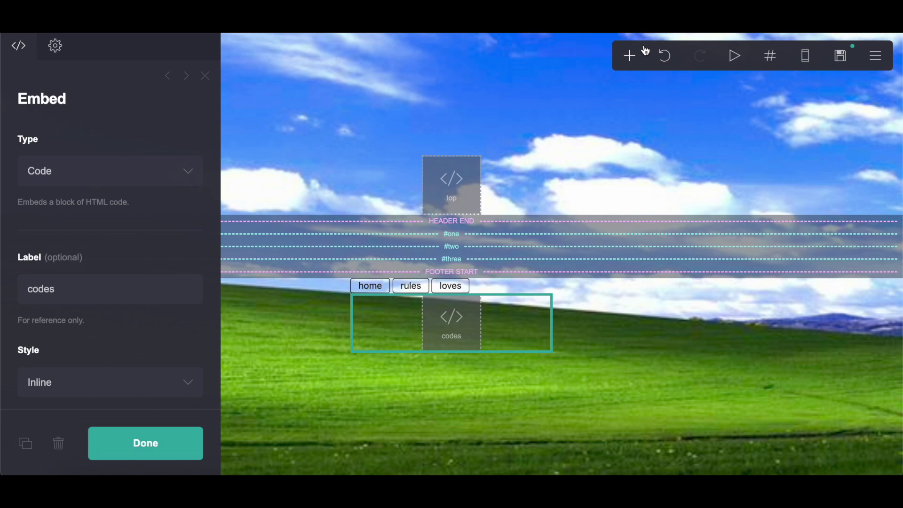
# Add a Container in section #one and set its type to Columns with two 50% columns.
pyautogui.click(634, 58)
pyautogui.click(502, 343)
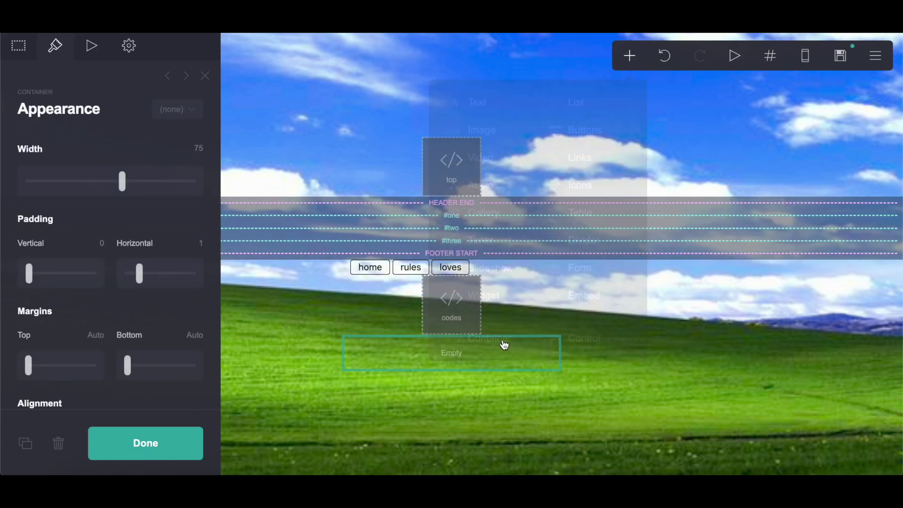
pyautogui.moveTo(464, 353); pyautogui.dragTo(488, 227)
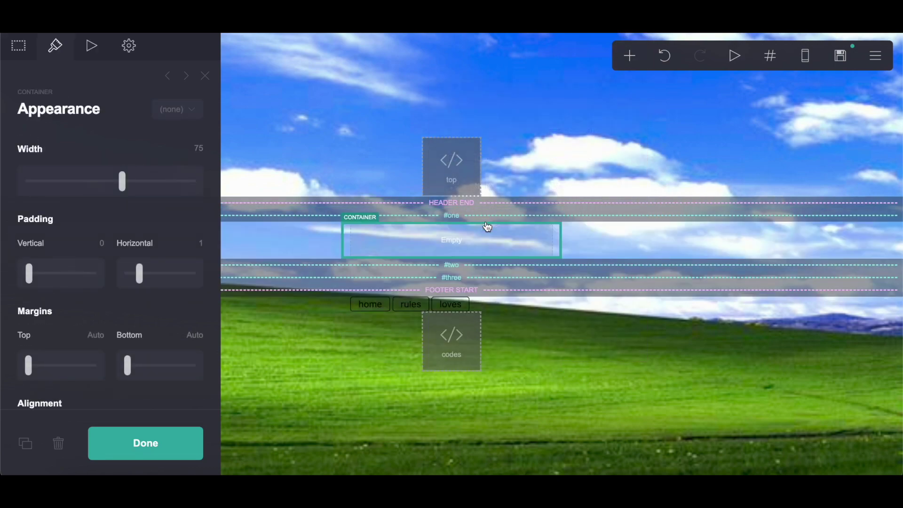
pyautogui.click(18, 47)
pyautogui.click(49, 183)
pyautogui.click(49, 188)
pyautogui.click(48, 189)
pyautogui.click(49, 190)
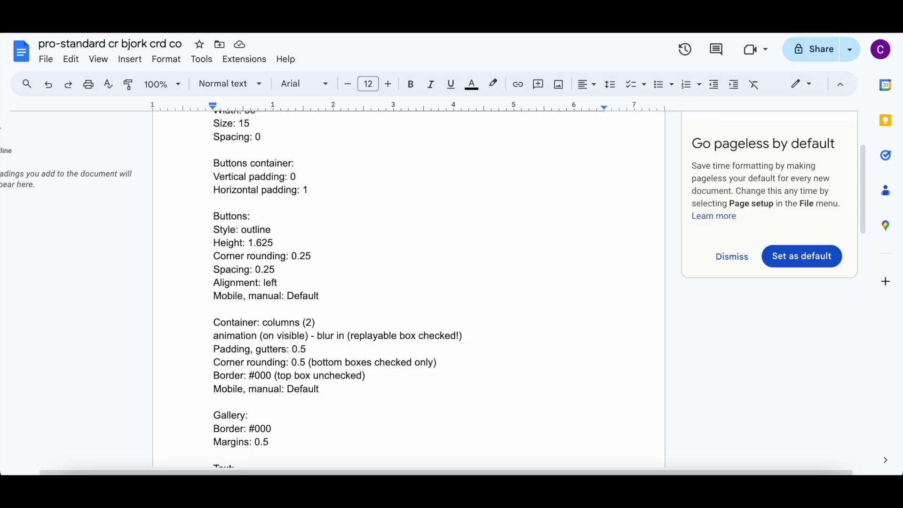
# Set the columns container's On Visible animation to Blur In and make it replayable, following the settings document.
pyautogui.scroll(-1, 307, 203)
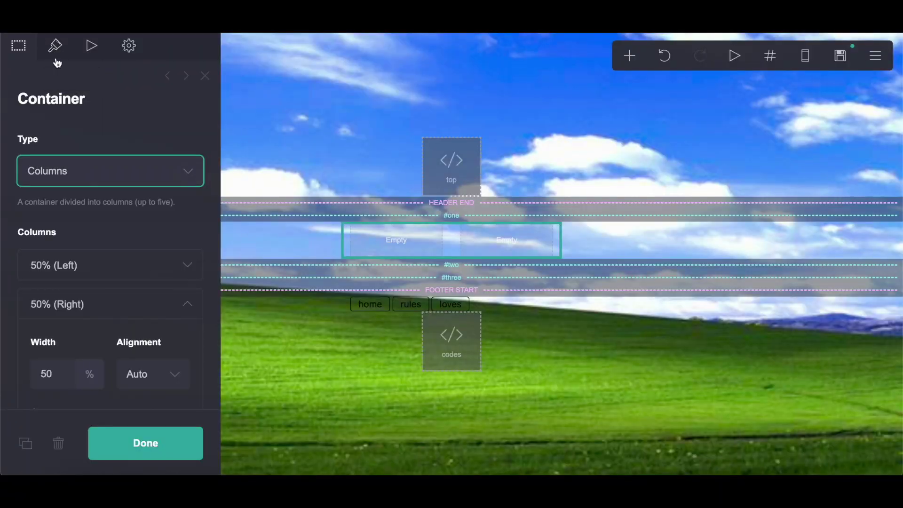
pyautogui.click(56, 50)
pyautogui.click(80, 224)
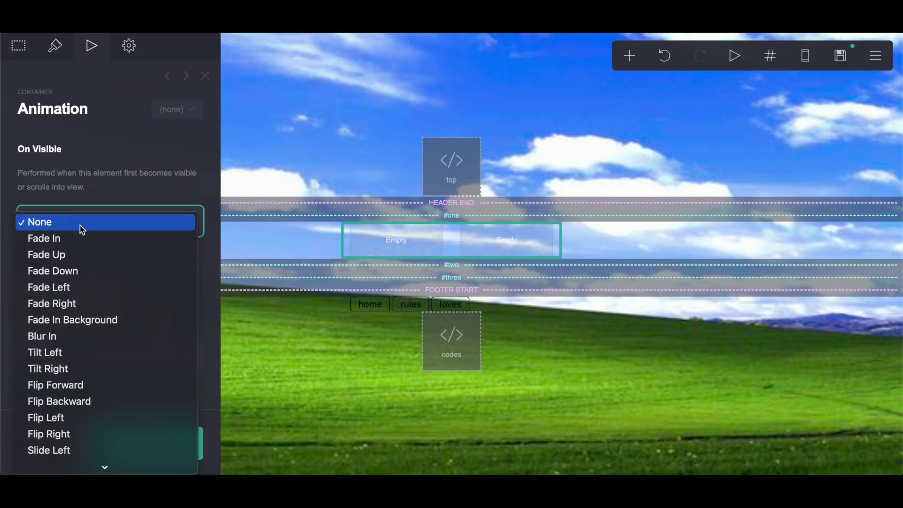
pyautogui.click(42, 337)
pyautogui.scroll(-3, 30, 277)
pyautogui.click(29, 272)
# Set the container's vertical padding, horizontal padding and gutters to 0.5.
pyautogui.click(21, 52)
pyautogui.scroll(4, 141, 185)
pyautogui.click(64, 38)
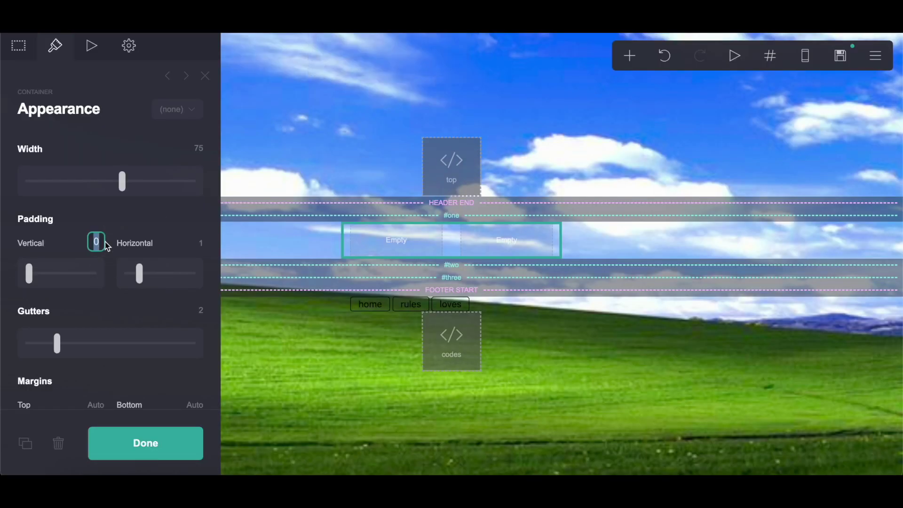
pyautogui.click(202, 244)
pyautogui.click(204, 314)
pyautogui.write('.5')
pyautogui.press('Return')
# Give the columns container a solid white color background.
pyautogui.scroll(-4, 126, 308)
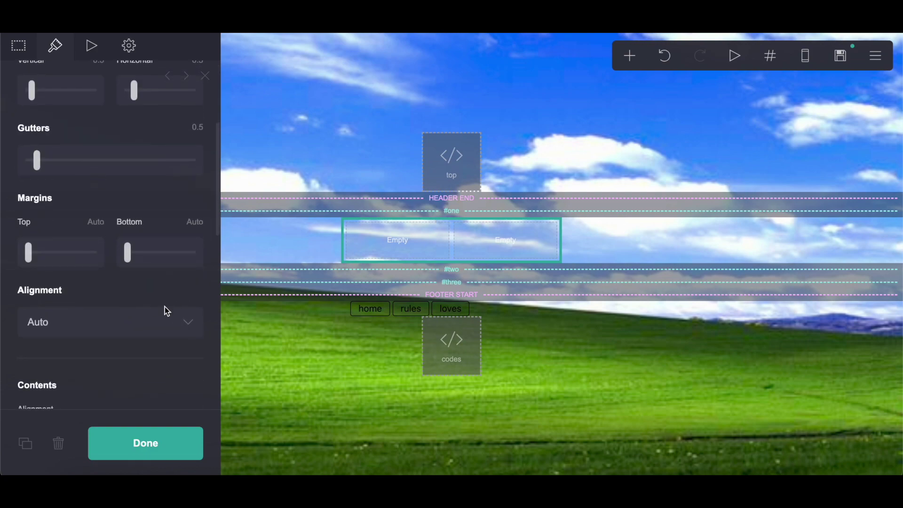
pyautogui.scroll(-3, 166, 310)
pyautogui.scroll(3, 165, 311)
pyautogui.scroll(-8, 165, 311)
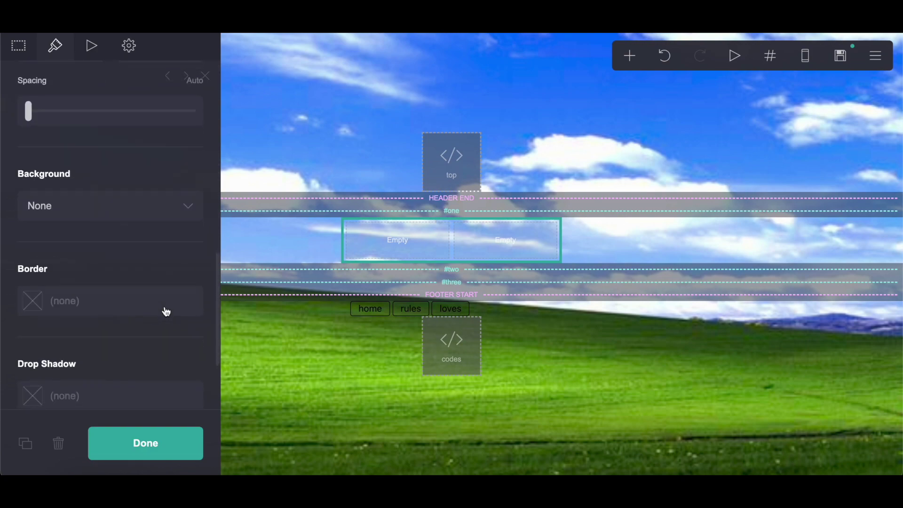
pyautogui.click(93, 207)
pyautogui.click(92, 210)
# Give the container a solid #000000 border of width 1 on the sides and bottom only, leaving out the top.
pyautogui.scroll(-4, 94, 311)
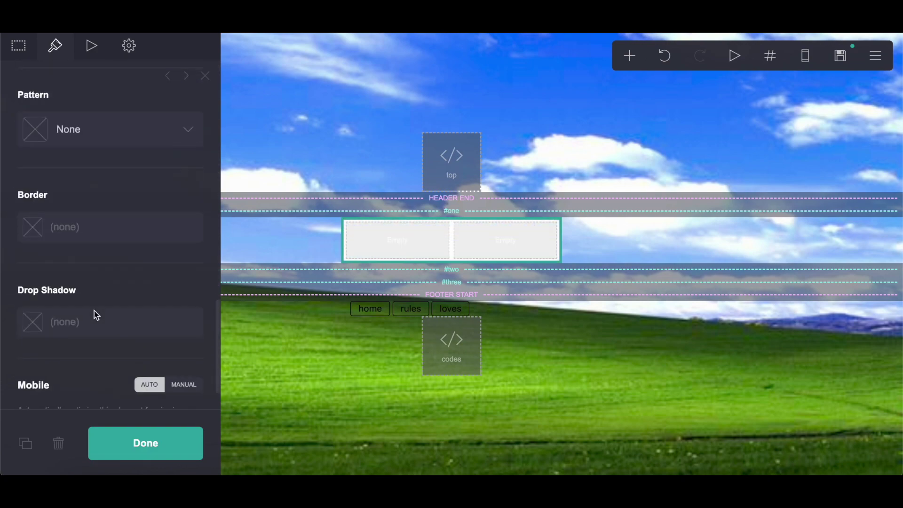
pyautogui.scroll(-2, 94, 312)
pyautogui.click(89, 208)
pyautogui.moveTo(93, 293); pyautogui.dragTo(19, 466)
pyautogui.click(96, 174)
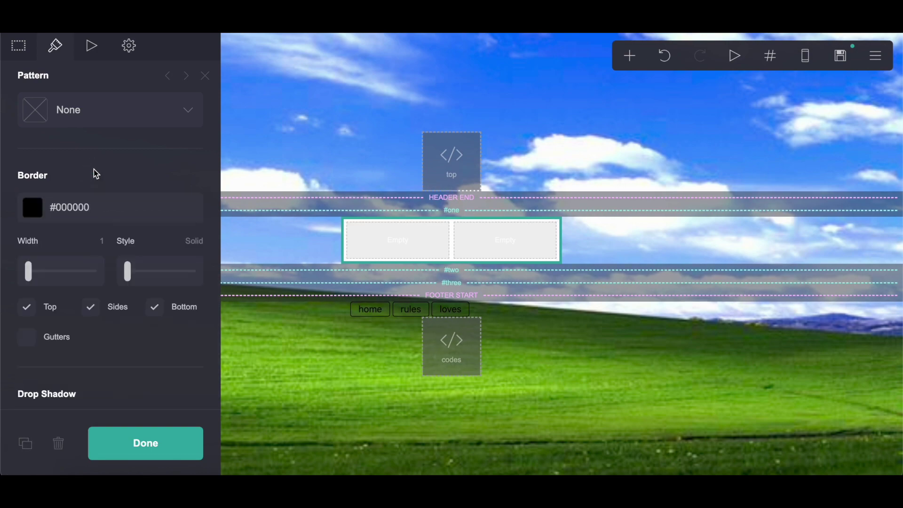
pyautogui.scroll(-3, 29, 307)
# Switch the container's mobile appearance to manual with the Default layout.
pyautogui.click(184, 334)
pyautogui.scroll(-4, 56, 254)
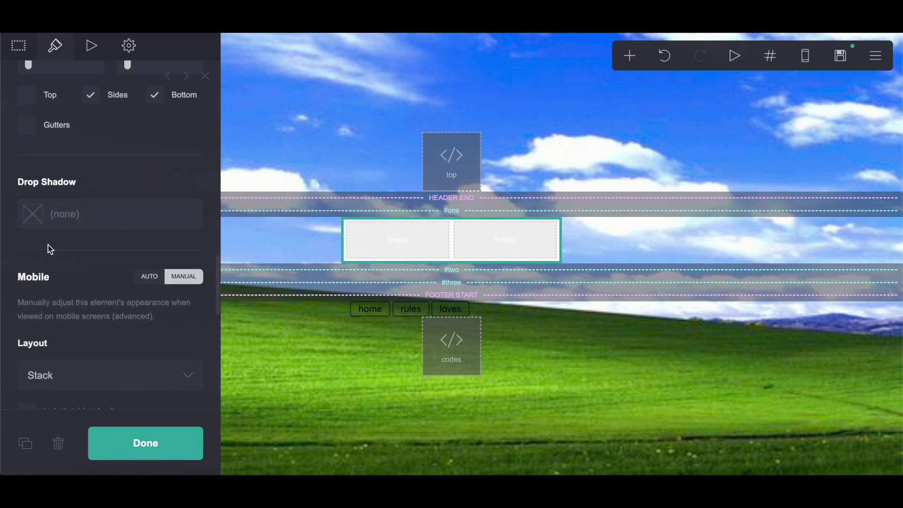
pyautogui.click(56, 247)
pyautogui.click(55, 234)
# Set the container's corner rounding to 0.5 for the bottom left and bottom right corners only.
pyautogui.scroll(6, 54, 234)
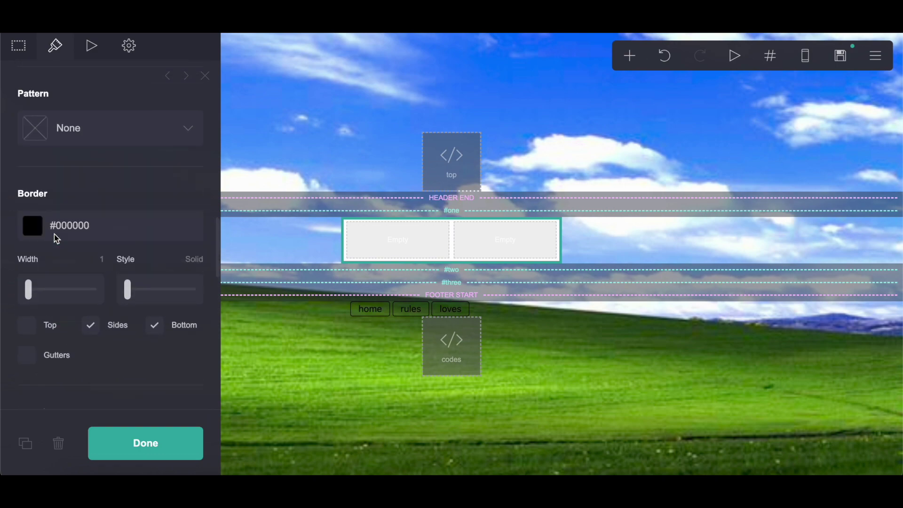
pyautogui.scroll(10, 55, 234)
pyautogui.scroll(-2, 54, 234)
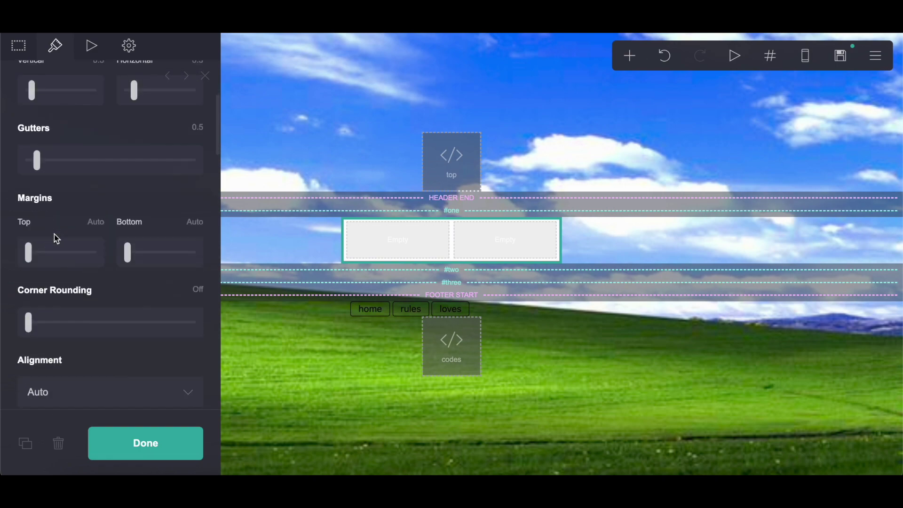
pyautogui.click(203, 261)
pyautogui.click(99, 291)
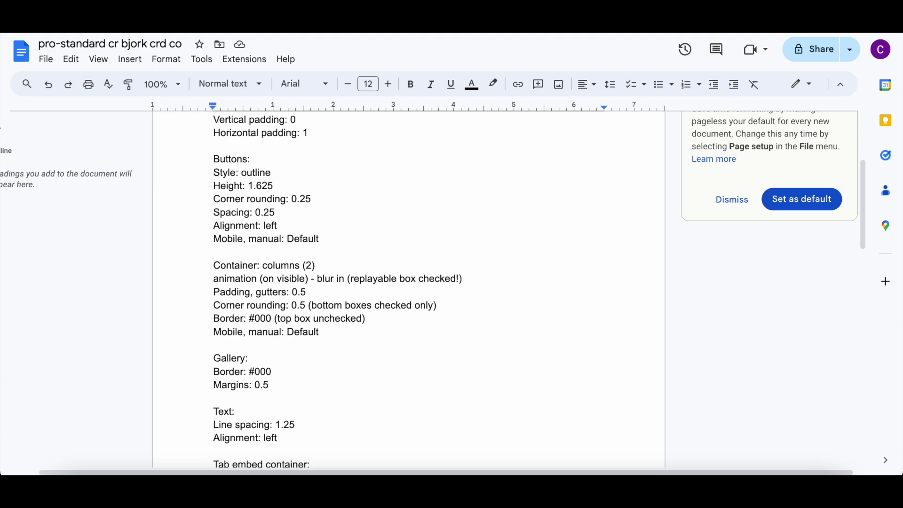
# Add a Gallery to the container's left column, with margins of 0.5 and a #000000 border around its images.
pyautogui.scroll(-3, 410, 292)
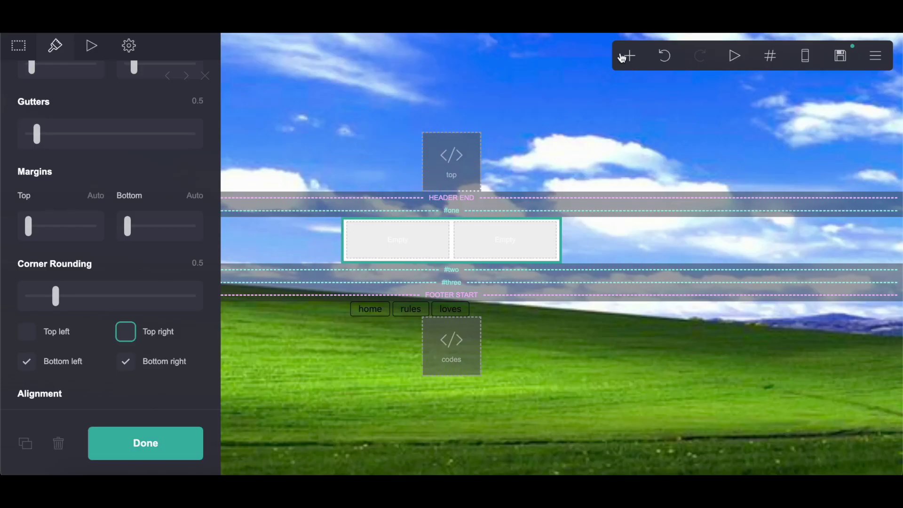
pyautogui.click(624, 57)
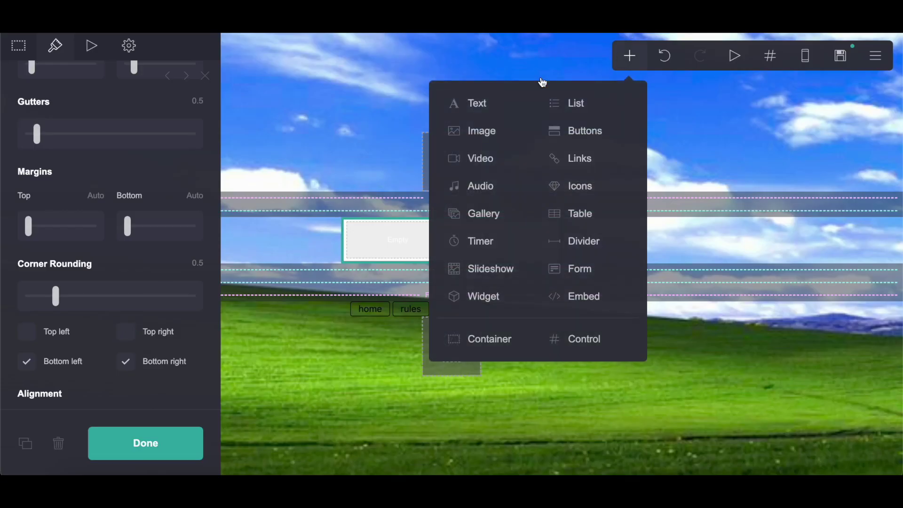
pyautogui.click(485, 221)
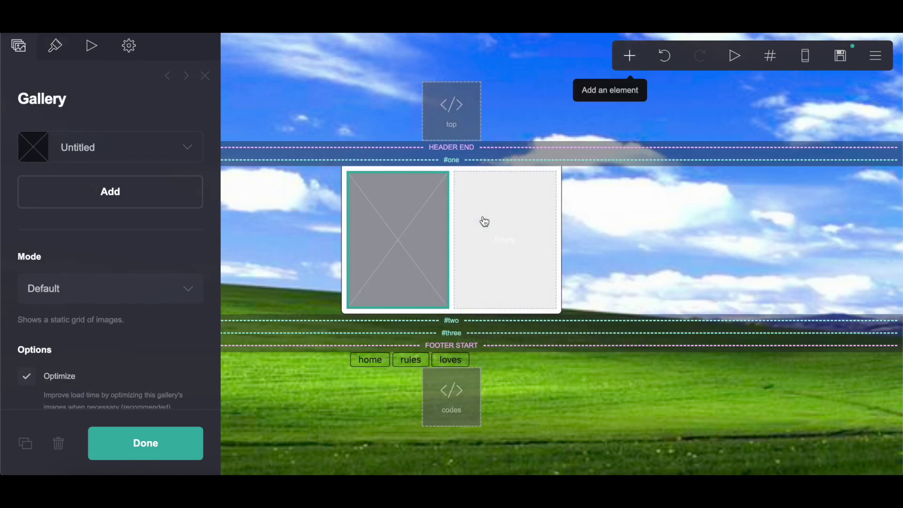
pyautogui.click(60, 57)
pyautogui.scroll(-2, 200, 343)
pyautogui.click(194, 332)
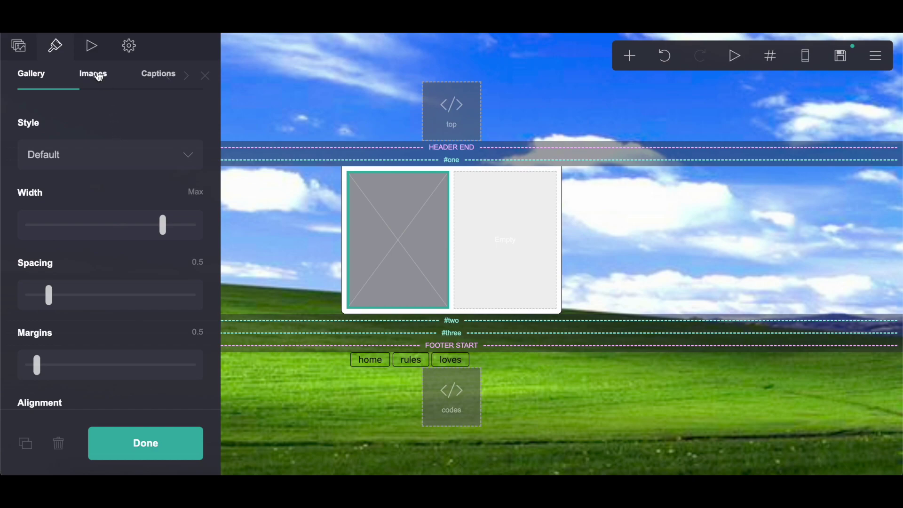
pyautogui.click(99, 76)
pyautogui.click(101, 308)
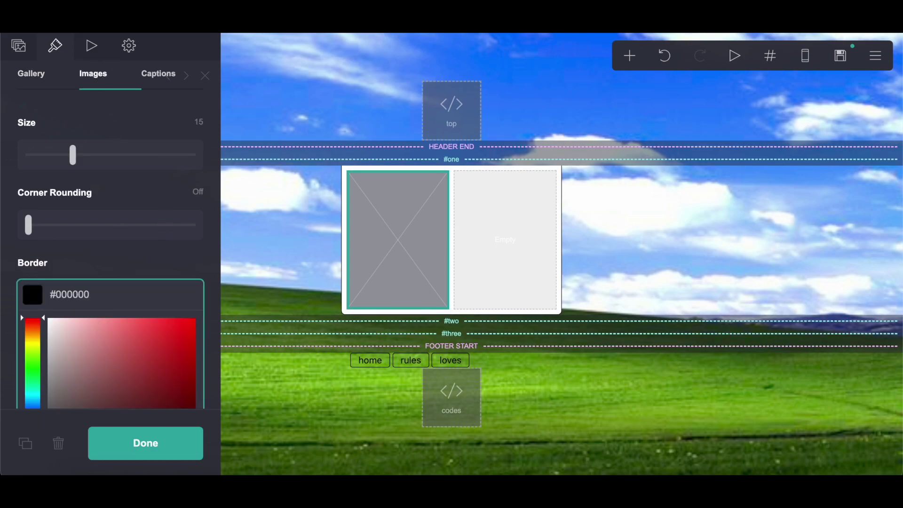
# Upload 01fe27f08a0c31acabedab77a87f09f2.gif from Downloads as the gallery's image.
pyautogui.click(19, 45)
pyautogui.click(99, 93)
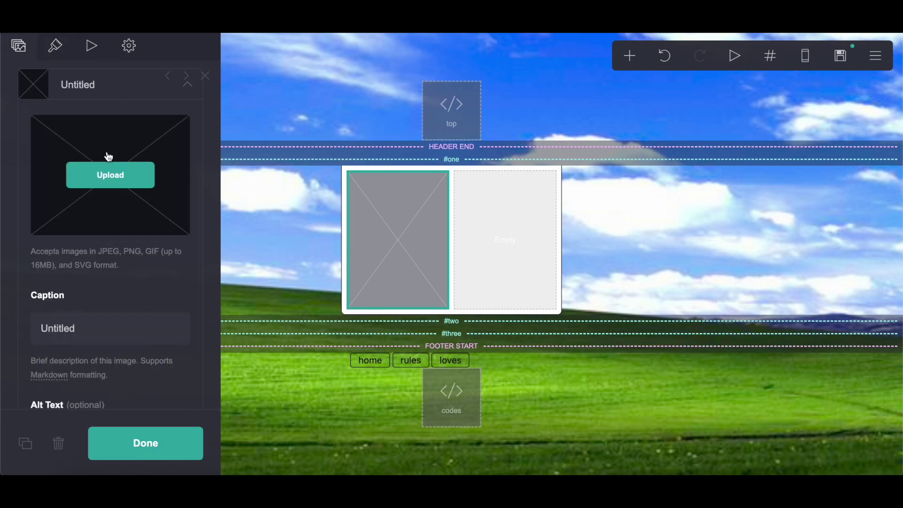
pyautogui.click(109, 172)
pyautogui.click(447, 134)
pyautogui.click(655, 366)
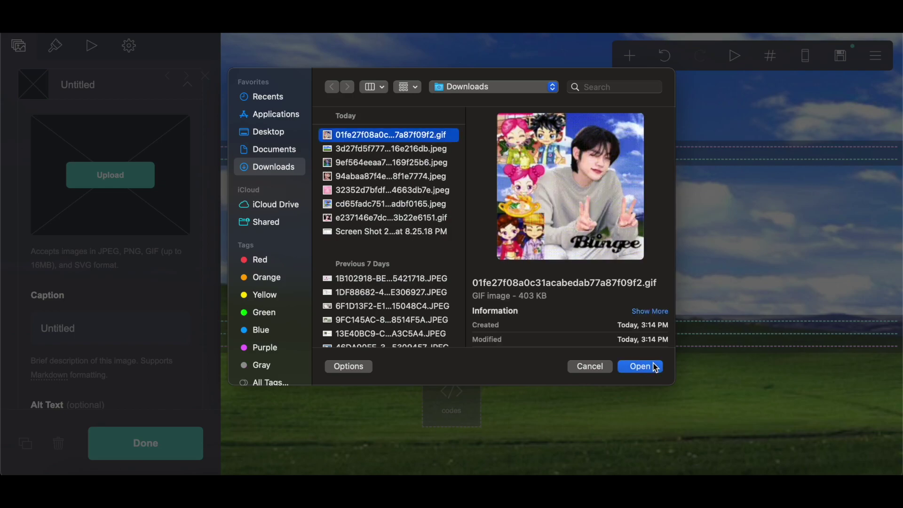
# Add an Embed labeled "bar" below the gallery, then duplicate it and label the copy "volume".
pyautogui.click(630, 56)
pyautogui.click(584, 295)
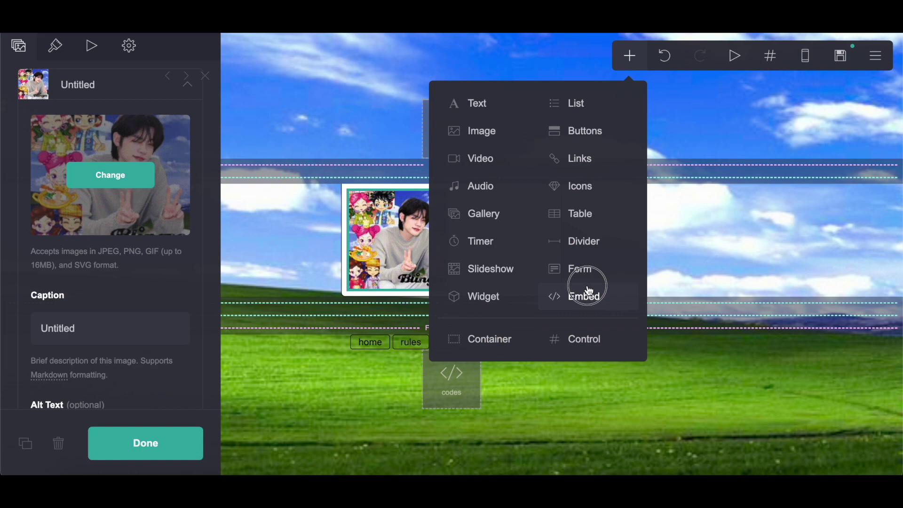
pyautogui.click(121, 288)
pyautogui.write('bar')
pyautogui.click(24, 443)
pyautogui.doubleClick(63, 289)
pyautogui.write('volume')
# Copy the PROGRESS BAR 1 code from the Pastebin page and paste it into the "bar" embed's code.
pyautogui.hotkey('ctrl', 'Tab')
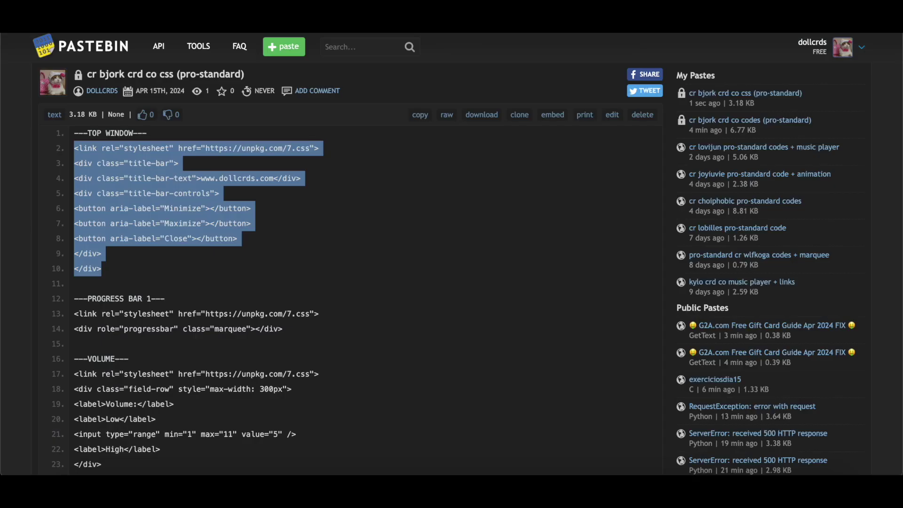
pyautogui.moveTo(74, 316); pyautogui.dragTo(328, 336)
pyautogui.rightClick(328, 336)
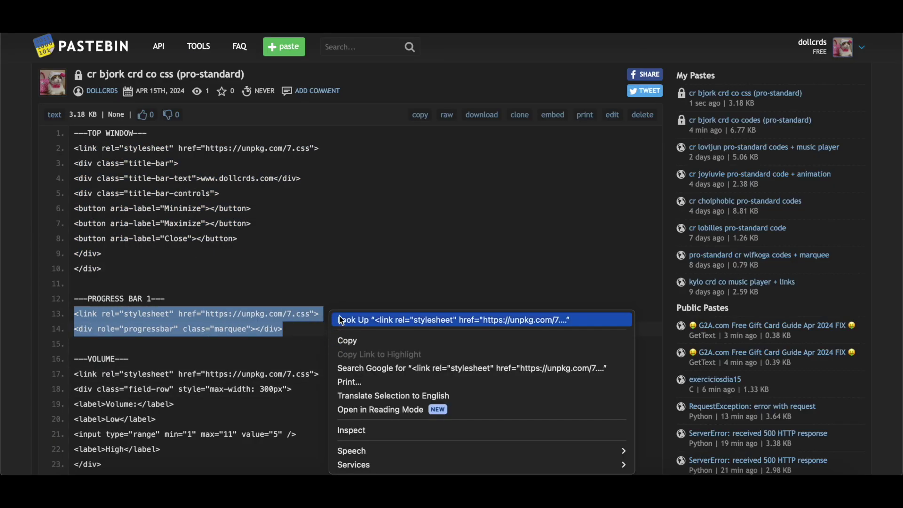
pyautogui.click(344, 339)
pyautogui.hotkey('ctrl', 'Tab')
pyautogui.click(403, 244)
pyautogui.scroll(-5, 114, 269)
pyautogui.rightClick(101, 254)
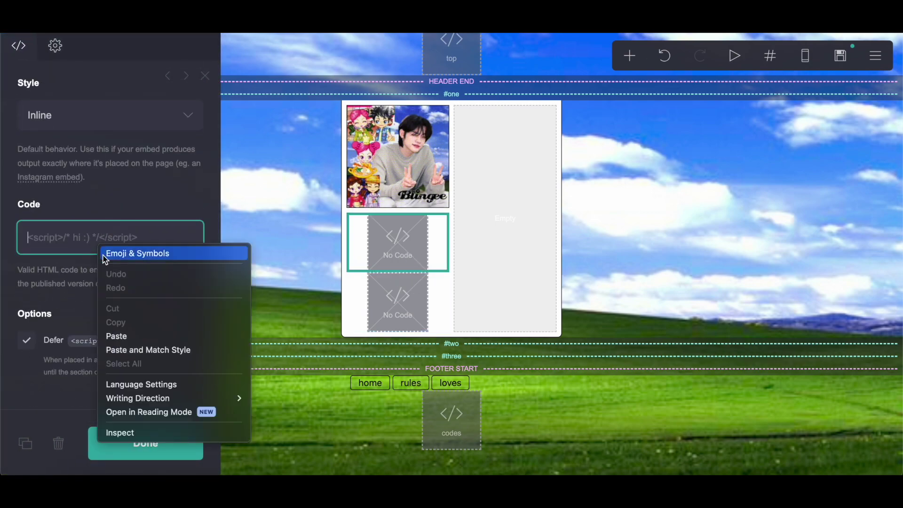
pyautogui.click(120, 334)
# Copy the VOLUME code from the Pastebin page and paste it into the "volume" embed's code.
pyautogui.hotkey('ctrl', 'Tab')
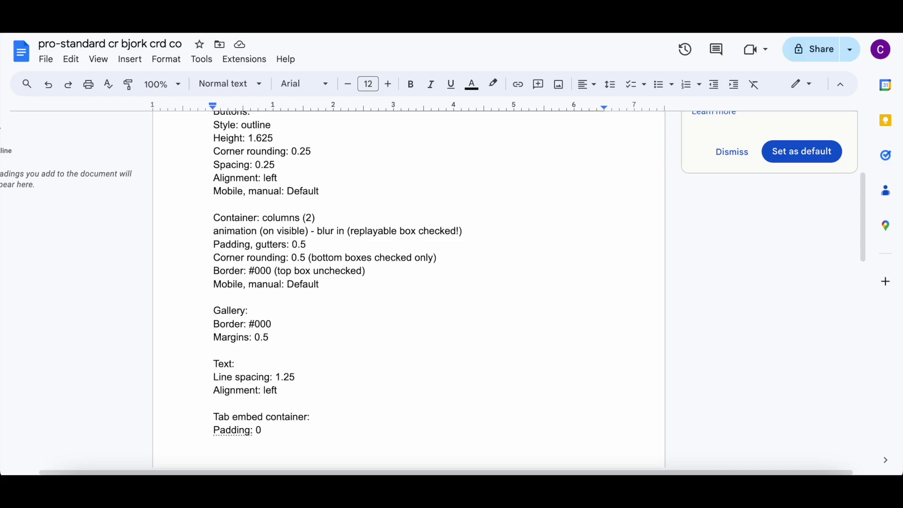
pyautogui.hotkey('ctrl', 'Tab')
pyautogui.scroll(-4, 101, 404)
pyautogui.moveTo(78, 187); pyautogui.dragTo(108, 271)
pyautogui.rightClick(110, 272)
pyautogui.click(141, 303)
pyautogui.hotkey('ctrl', 'Tab')
pyautogui.click(424, 298)
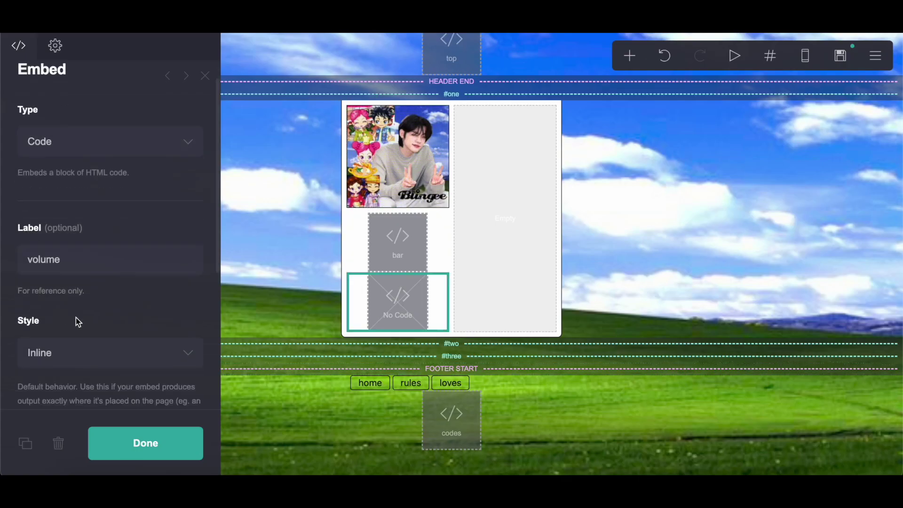
pyautogui.scroll(-4, 79, 322)
pyautogui.rightClick(76, 301)
pyautogui.click(105, 367)
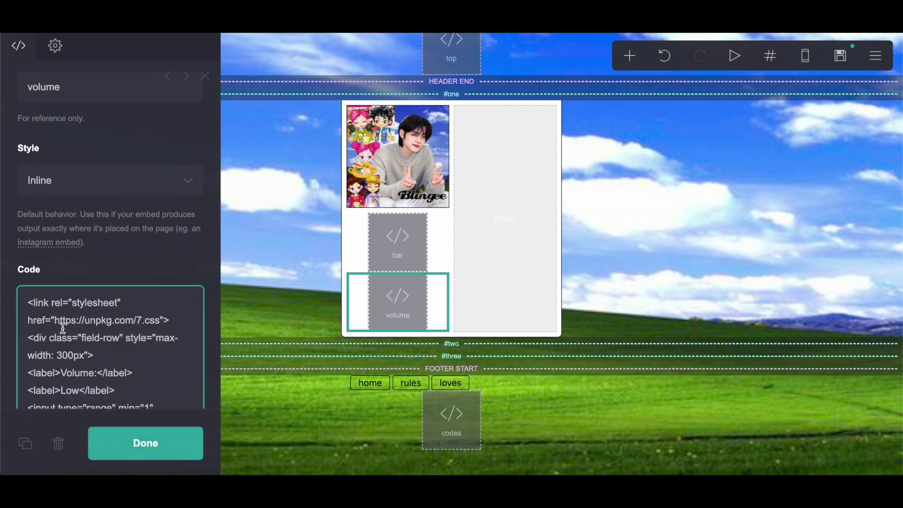
# Add a Text element to the right column of the home container and check the notes document for its text settings.
pyautogui.hotkey('ctrl', 'Tab')
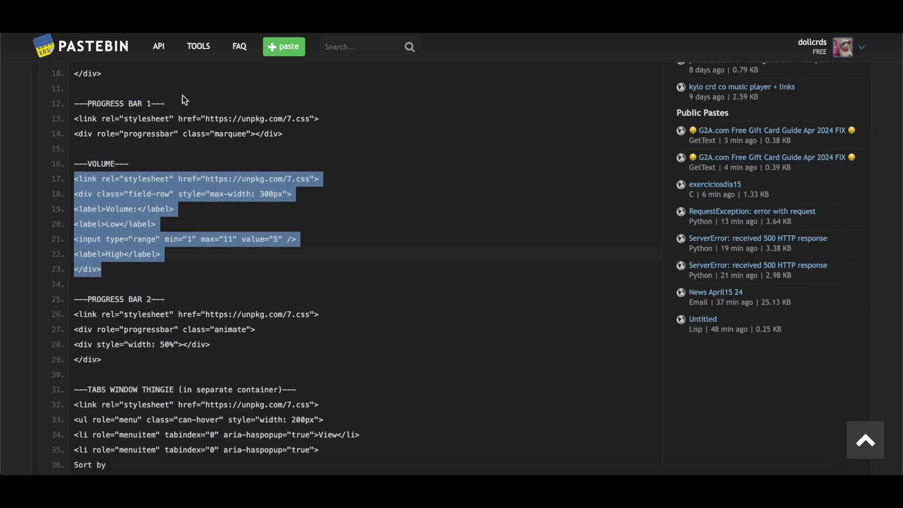
pyautogui.hotkey('ctrl', 'Tab')
pyautogui.hotkey('ctrl', 'Tab')
pyautogui.hotkey('ctrl', 'shift', 'Tab')
pyautogui.scroll(5, 369, 164)
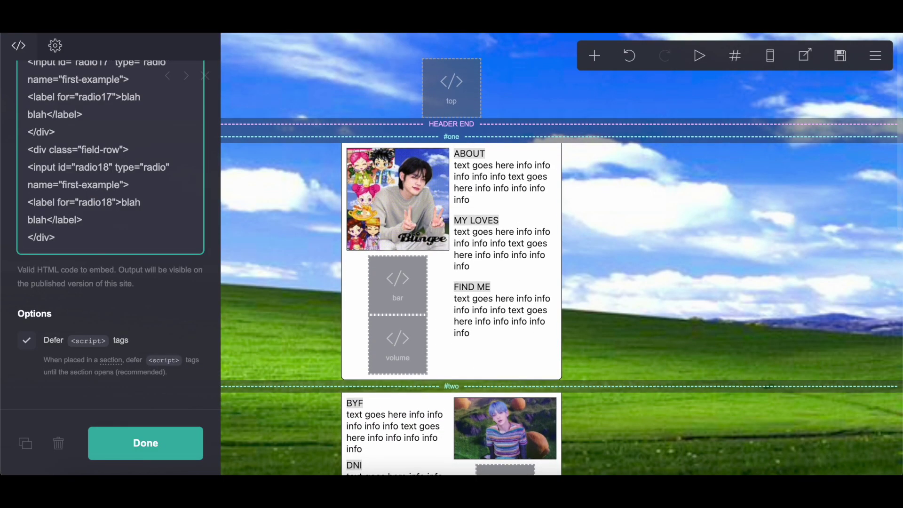
pyautogui.click(399, 301)
pyautogui.click(630, 56)
pyautogui.click(500, 115)
pyautogui.moveTo(397, 325); pyautogui.dragTo(519, 272)
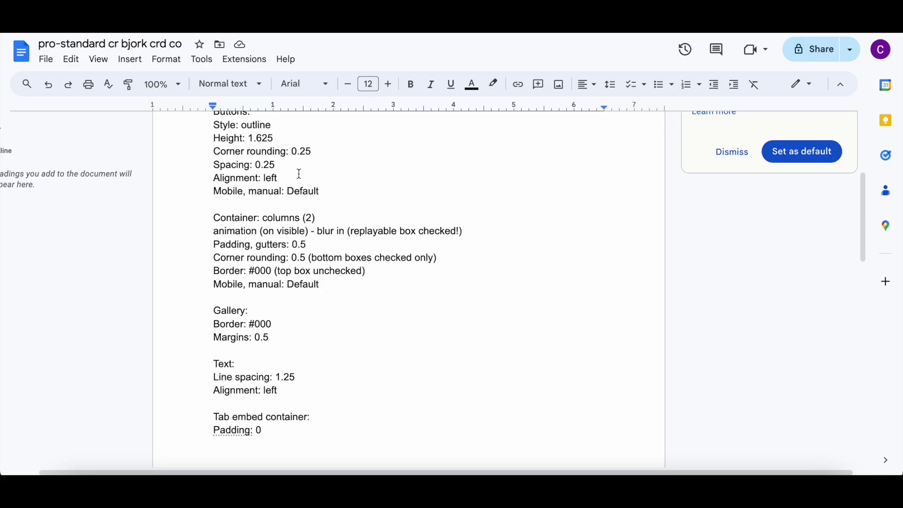
pyautogui.scroll(-3, 299, 174)
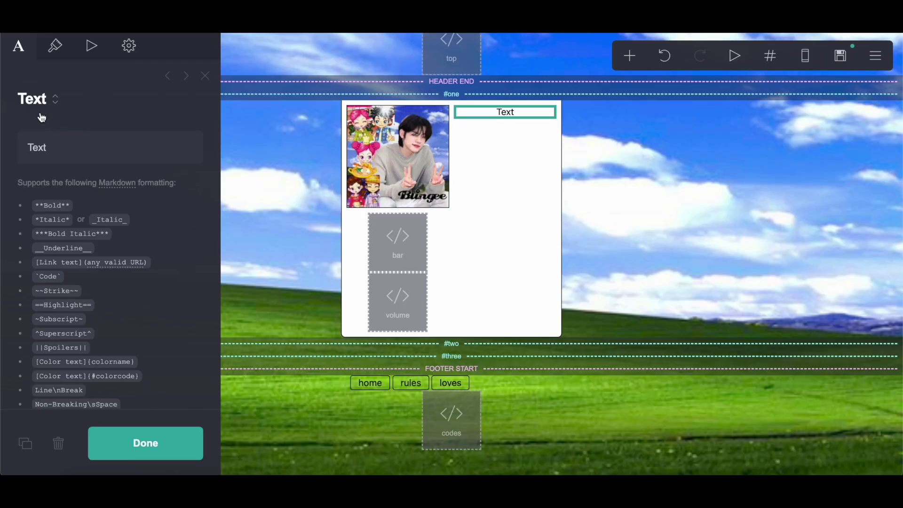
# Set the new text's line spacing to 1.25 and its alignment to Left.
pyautogui.click(55, 47)
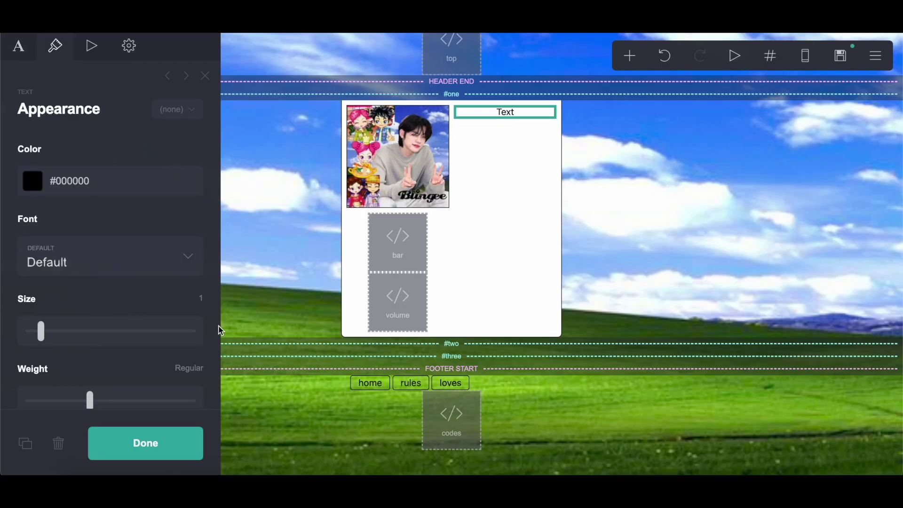
pyautogui.scroll(-3, 216, 332)
pyautogui.click(190, 296)
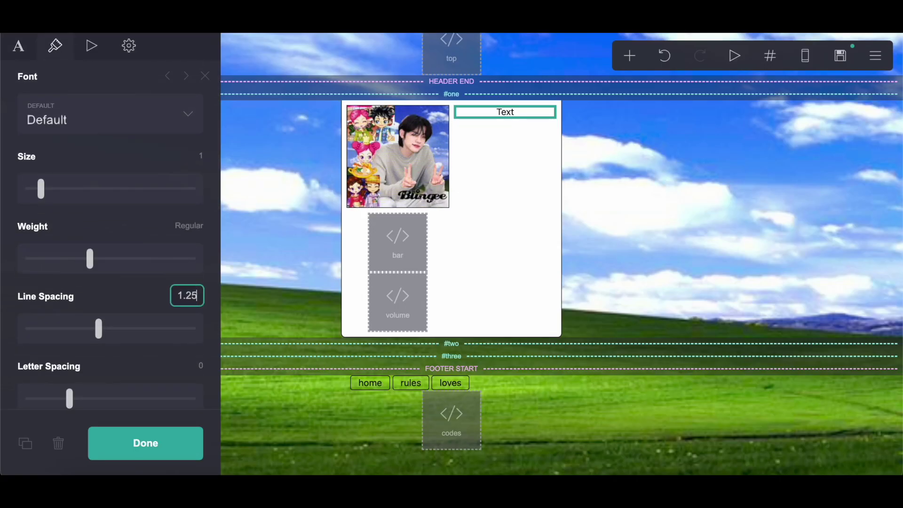
pyautogui.press('Return')
pyautogui.scroll(-5, 128, 319)
pyautogui.click(53, 320)
pyautogui.click(55, 336)
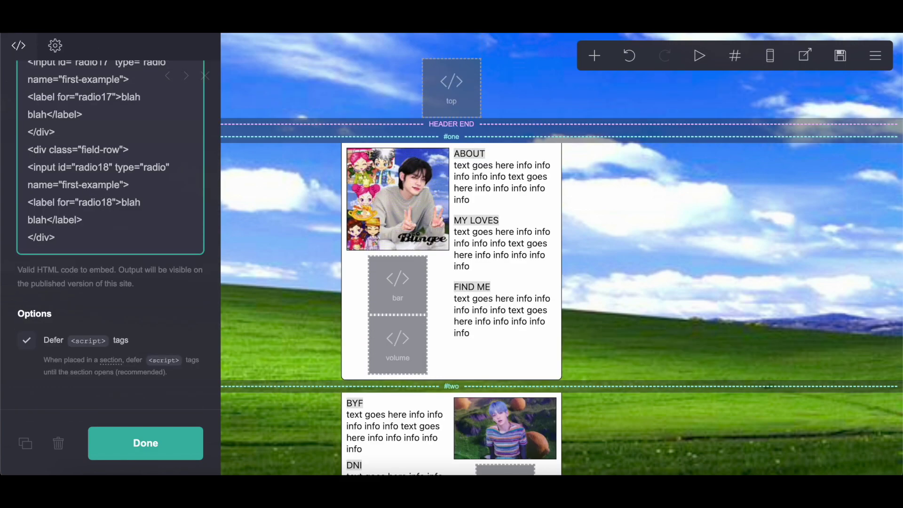
# Copy the ABOUT, MY LOVES and FIND ME text from the finished reference site and paste it over the new element's placeholder text.
pyautogui.click(505, 190)
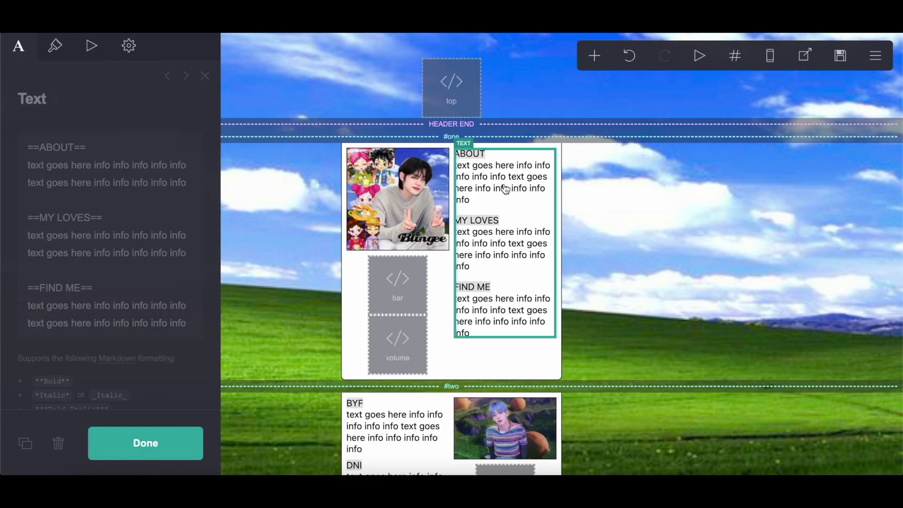
pyautogui.moveTo(26, 148); pyautogui.dragTo(194, 323)
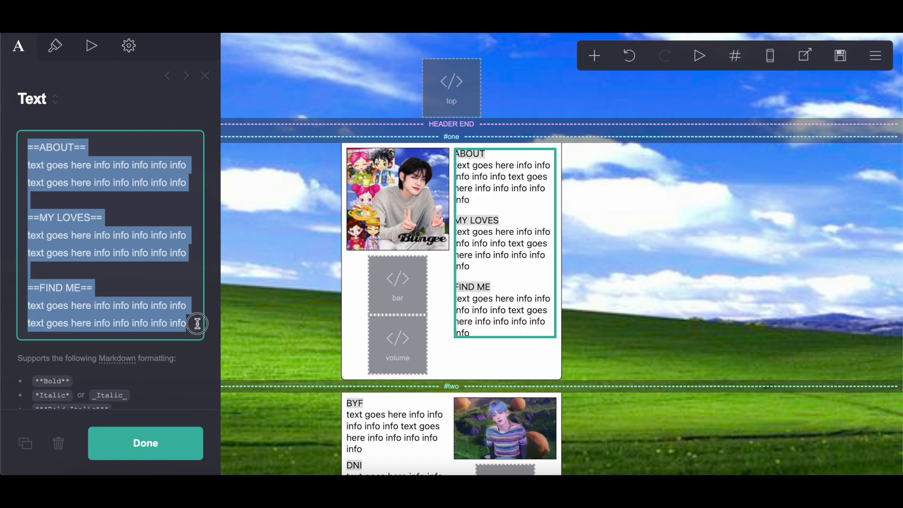
pyautogui.rightClick(172, 294)
pyautogui.click(197, 271)
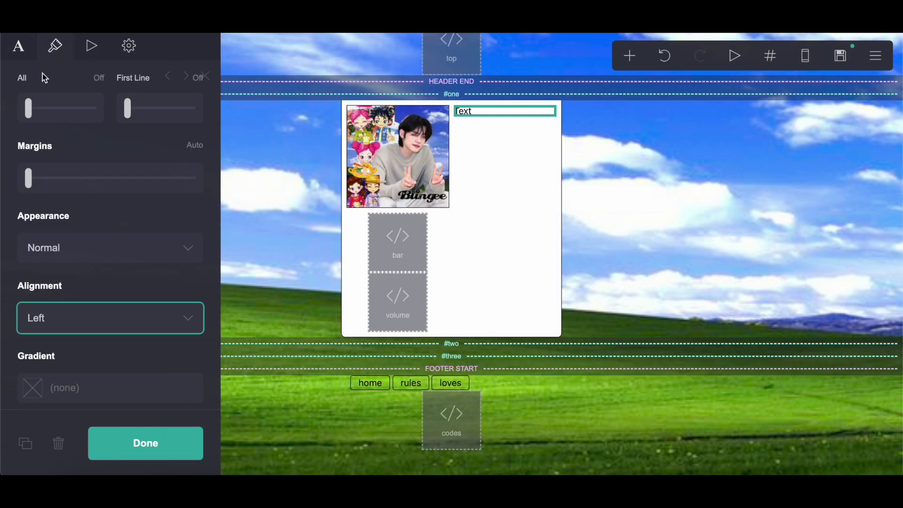
pyautogui.click(19, 46)
pyautogui.doubleClick(55, 82)
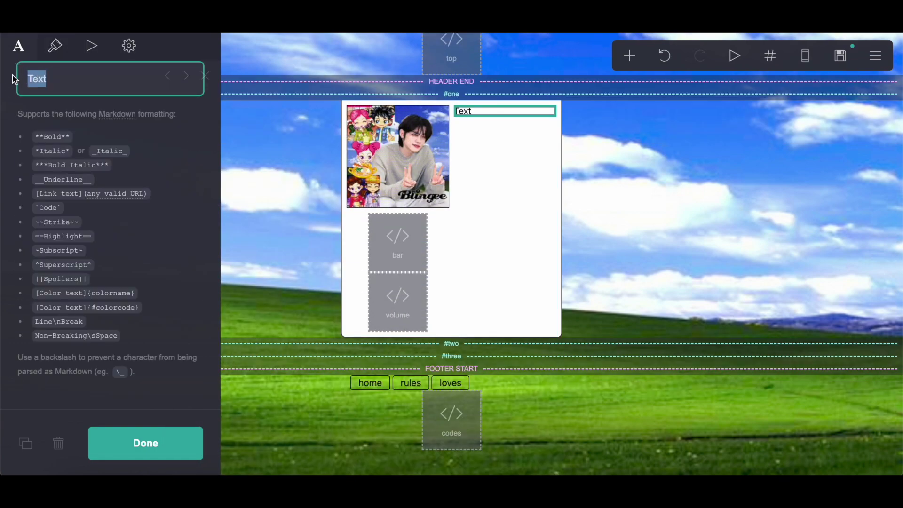
pyautogui.rightClick(55, 83)
pyautogui.click(93, 196)
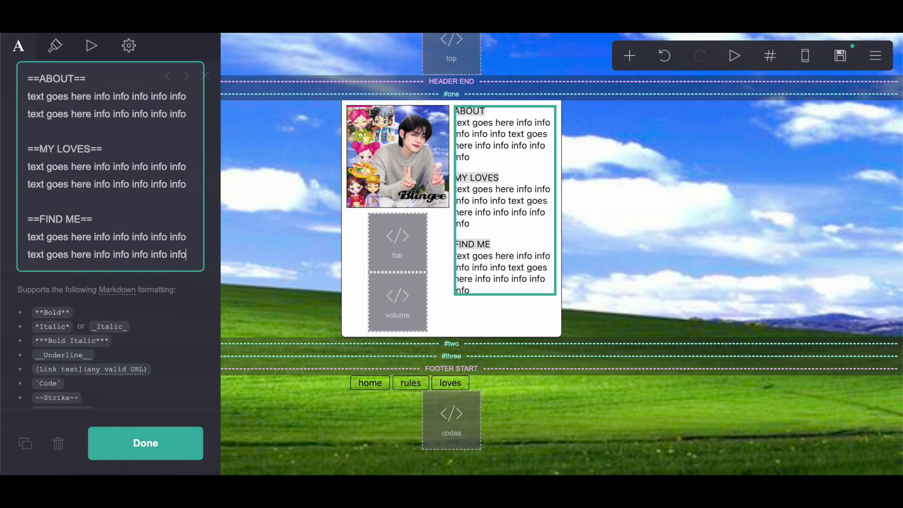
# Add a Container under section #two and set its type to Columns.
pyautogui.click(631, 65)
pyautogui.click(508, 342)
pyautogui.moveTo(508, 340); pyautogui.dragTo(489, 356)
pyautogui.click(20, 47)
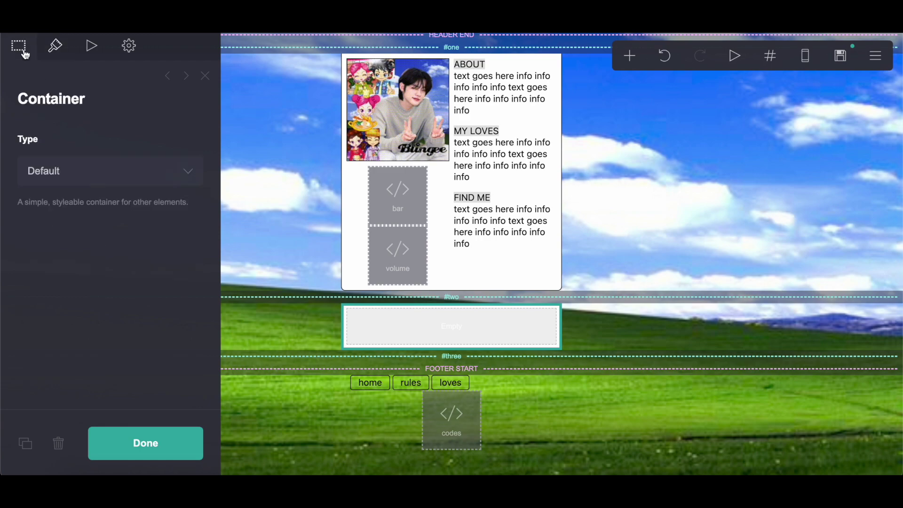
pyautogui.click(43, 167)
pyautogui.click(45, 189)
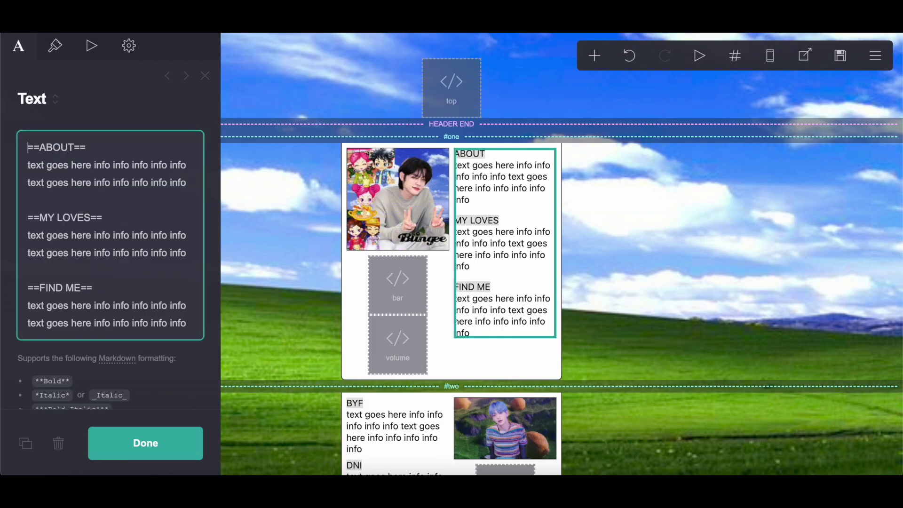
# Add a Text element to the left column of the #two container and fill it with the BYF text copied from the reference site.
pyautogui.scroll(-5, 403, 187)
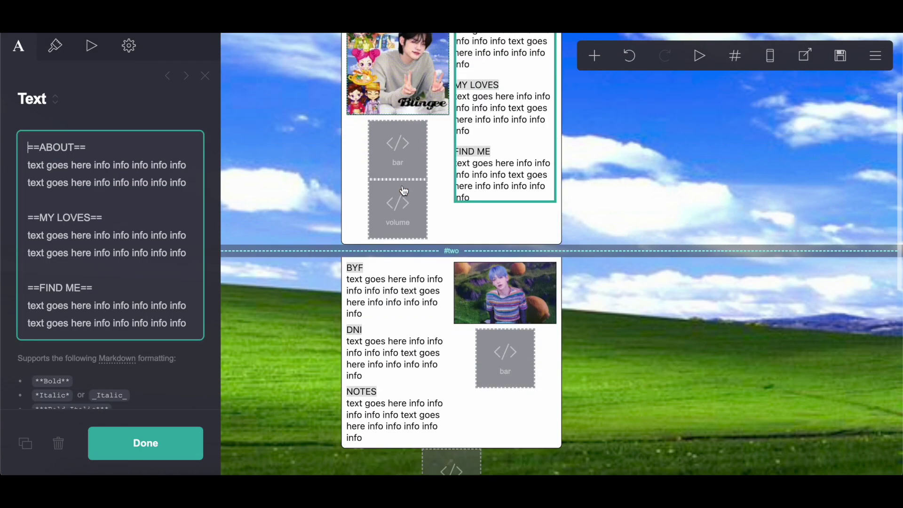
pyautogui.click(403, 188)
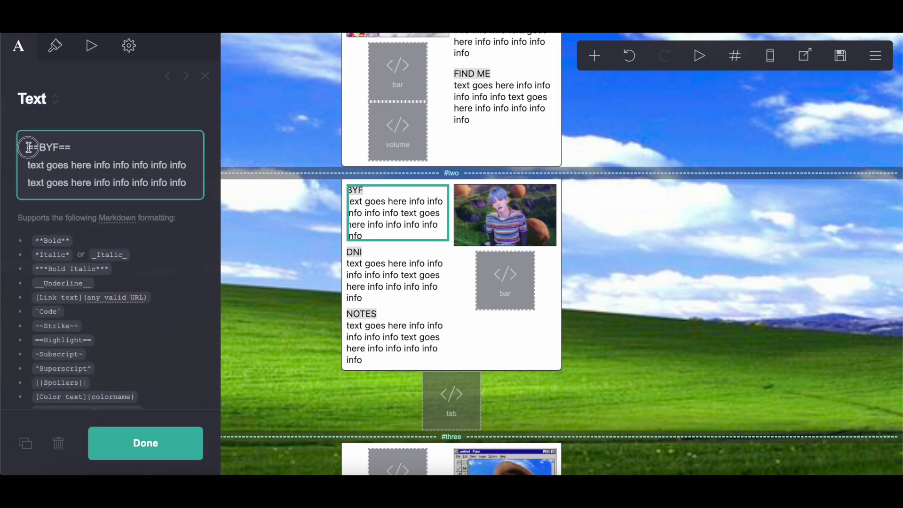
pyautogui.moveTo(28, 147); pyautogui.dragTo(238, 201)
pyautogui.rightClick(149, 171)
pyautogui.click(190, 266)
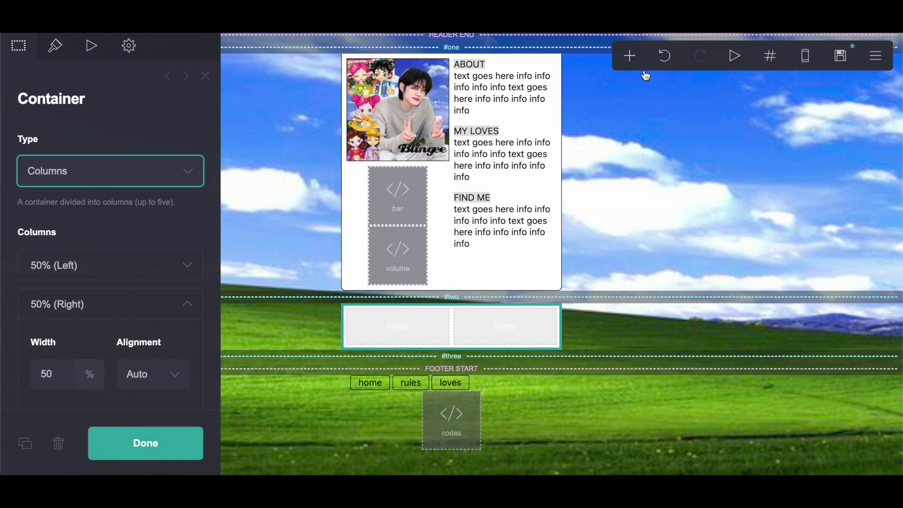
pyautogui.click(630, 56)
pyautogui.click(475, 101)
pyautogui.doubleClick(36, 148)
pyautogui.rightClick(89, 137)
pyautogui.click(139, 237)
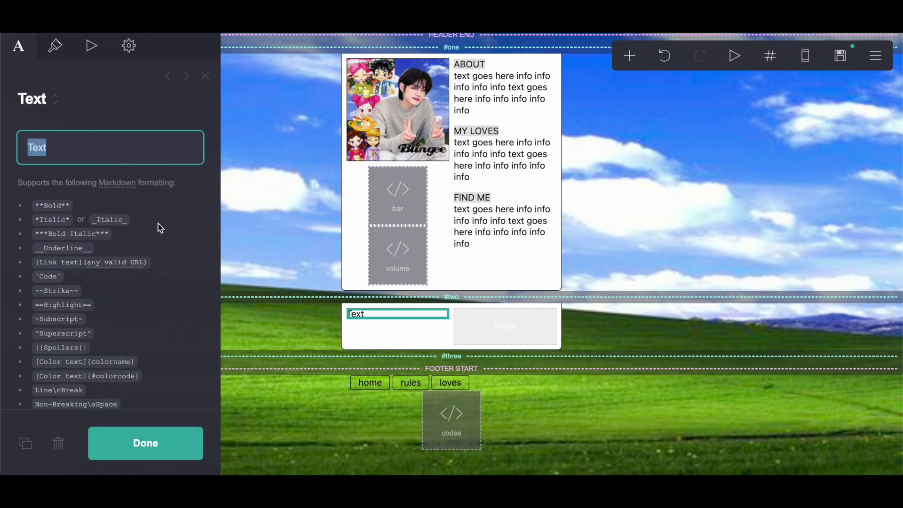
# Add a second Text element below BYF and fill it with the DNI text copied from the reference site.
pyautogui.click(630, 55)
pyautogui.click(510, 97)
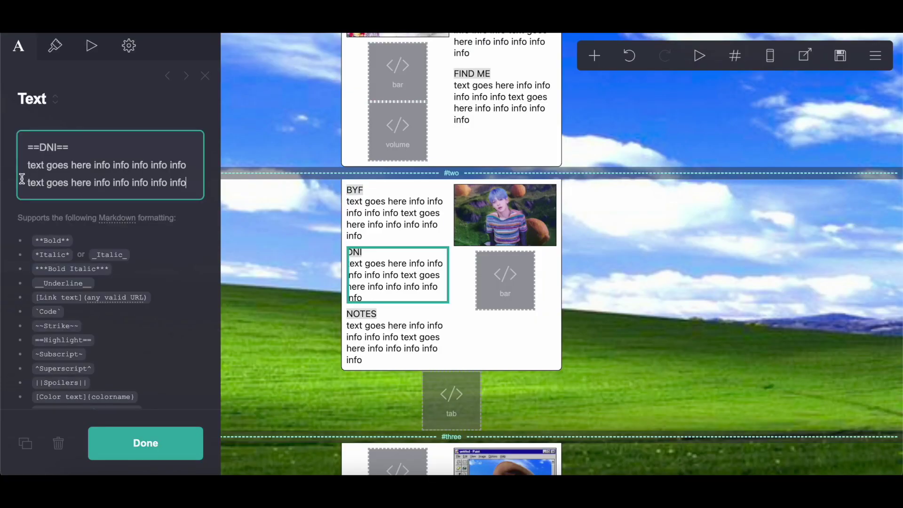
pyautogui.press('super+a')
pyautogui.rightClick(168, 169)
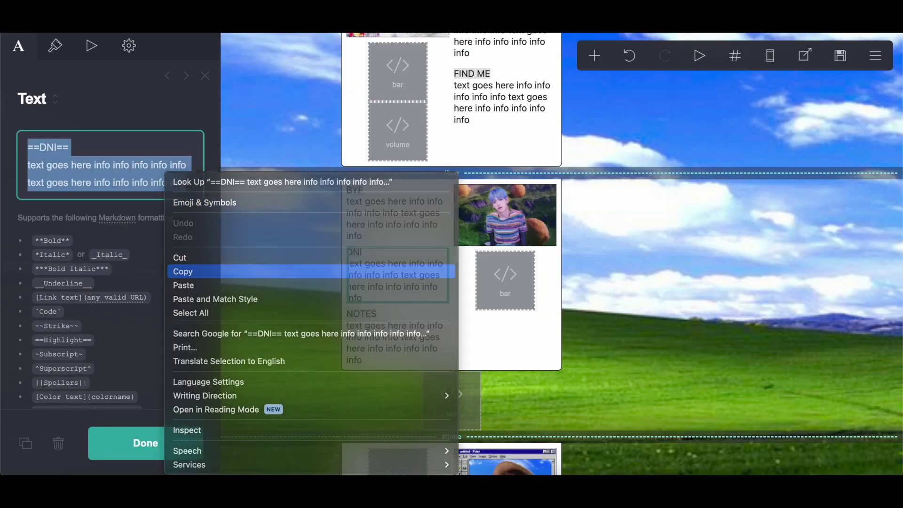
pyautogui.click(190, 269)
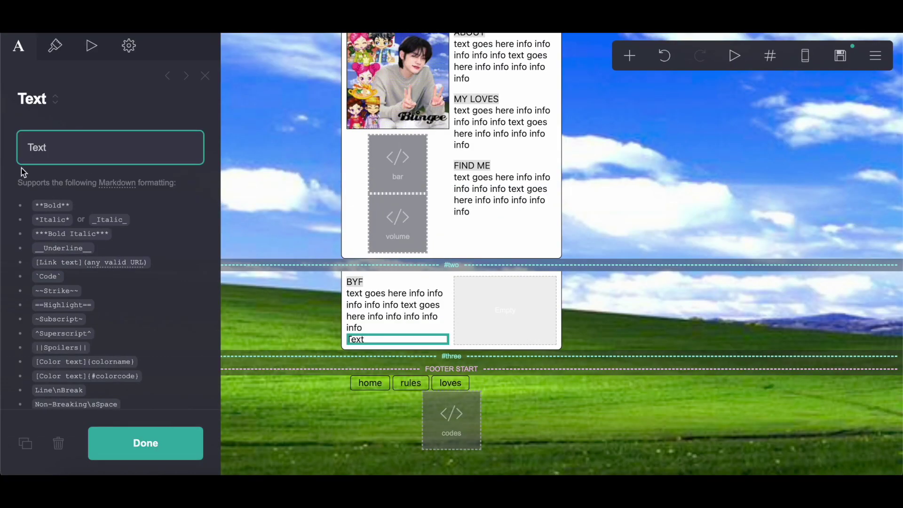
pyautogui.press('super+a')
pyautogui.rightClick(91, 147)
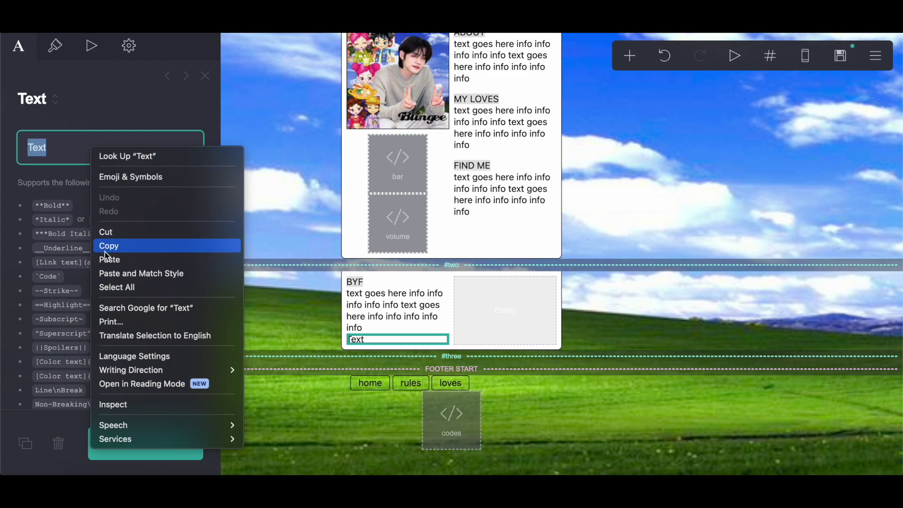
pyautogui.click(100, 258)
# Add a third Text element below DNI and fill it with the NOTES text copied from the reference site.
pyautogui.click(630, 56)
pyautogui.click(470, 100)
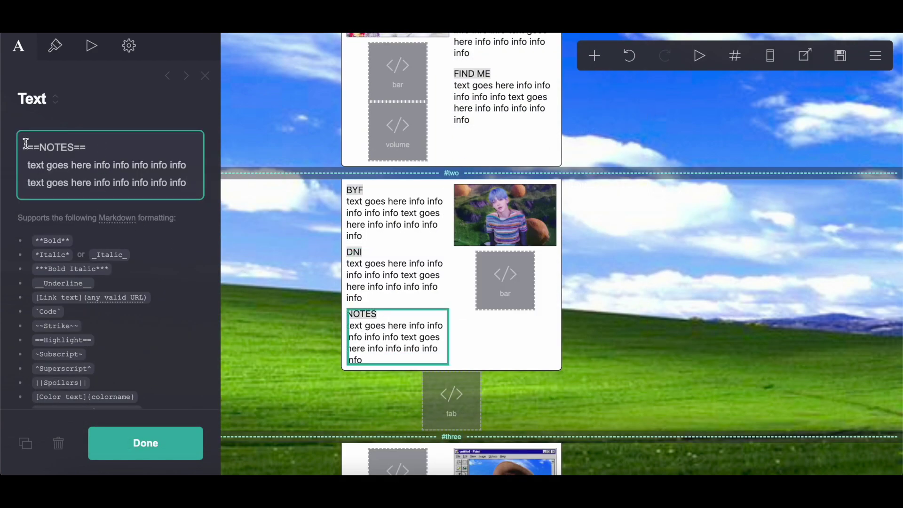
pyautogui.moveTo(26, 143); pyautogui.dragTo(216, 202)
pyautogui.rightClick(146, 182)
pyautogui.click(186, 272)
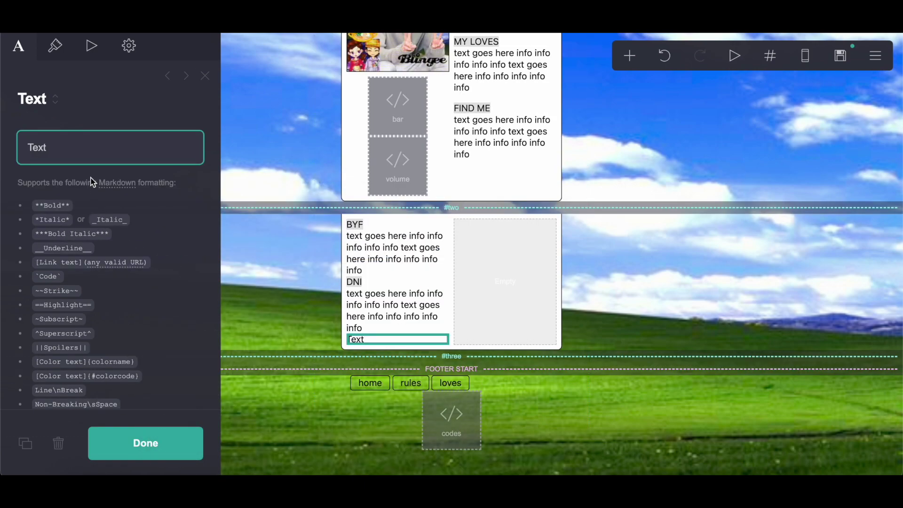
pyautogui.doubleClick(71, 149)
pyautogui.rightClick(67, 147)
pyautogui.click(93, 257)
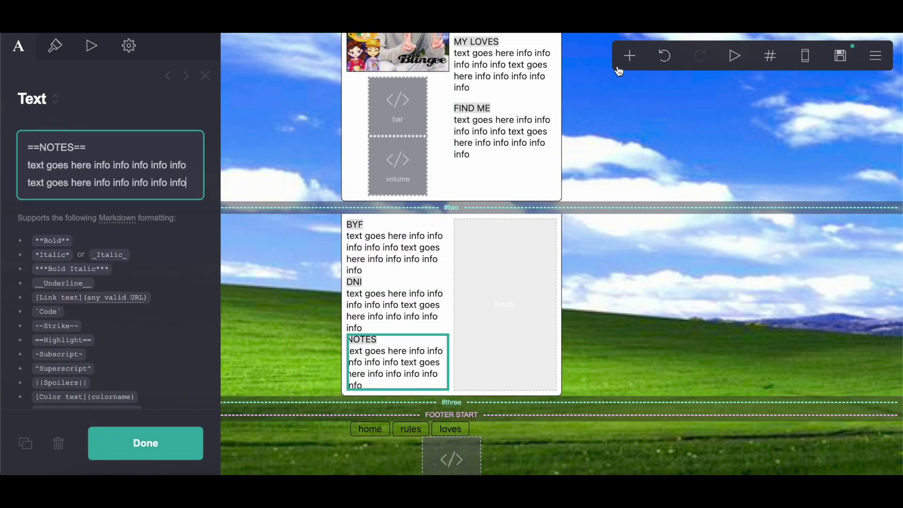
# Add a Gallery and move it into the right column of the #two container.
pyautogui.click(629, 56)
pyautogui.click(518, 215)
pyautogui.moveTo(437, 429); pyautogui.dragTo(413, 309)
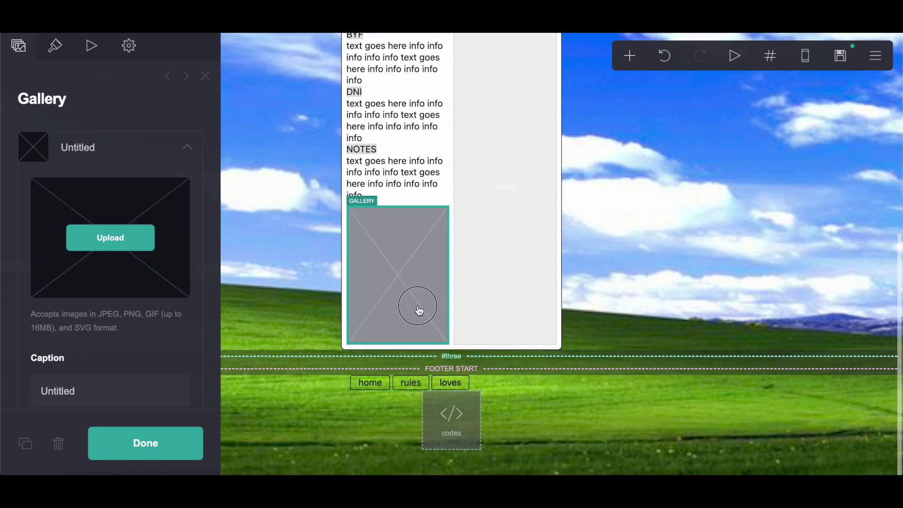
# Upload 9ef564eeaa7...169f25b6.jpeg from Downloads to the gallery, cropped to the full image width around the figure's head and torso.
pyautogui.click(113, 229)
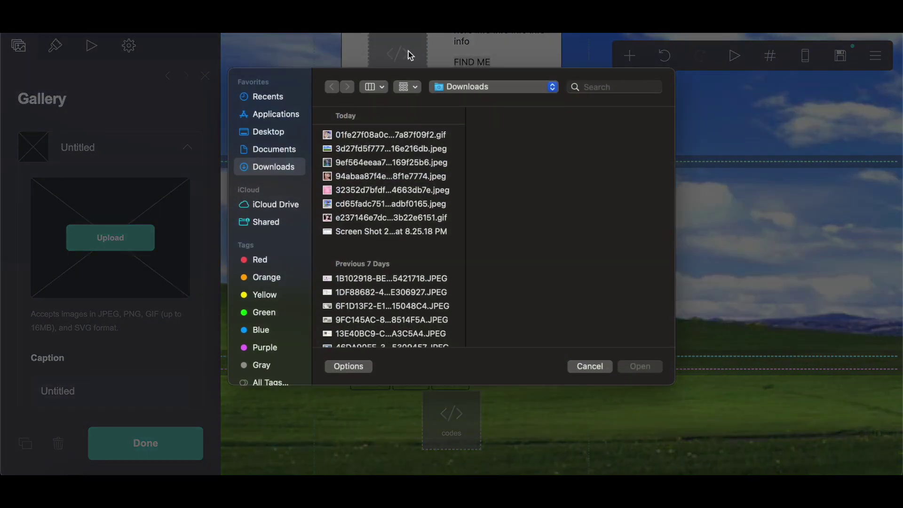
pyautogui.click(396, 206)
pyautogui.click(387, 161)
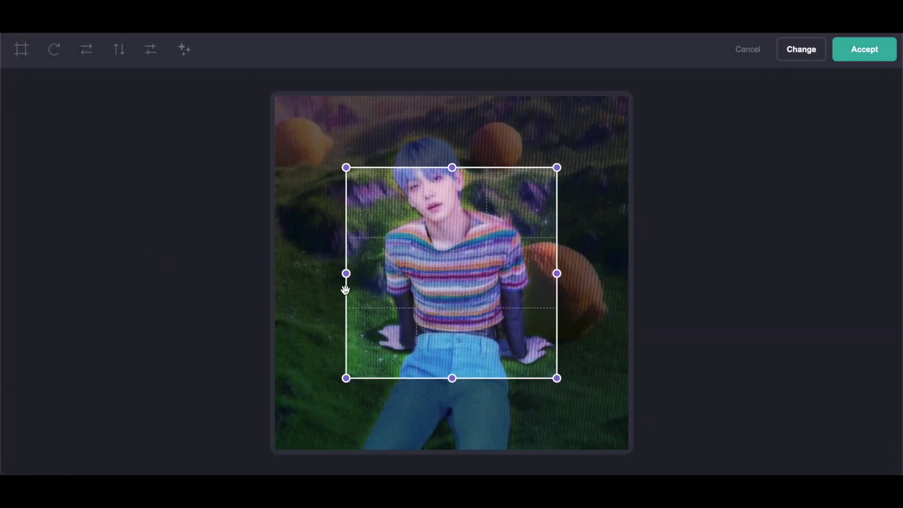
pyautogui.moveTo(346, 266); pyautogui.dragTo(184, 269)
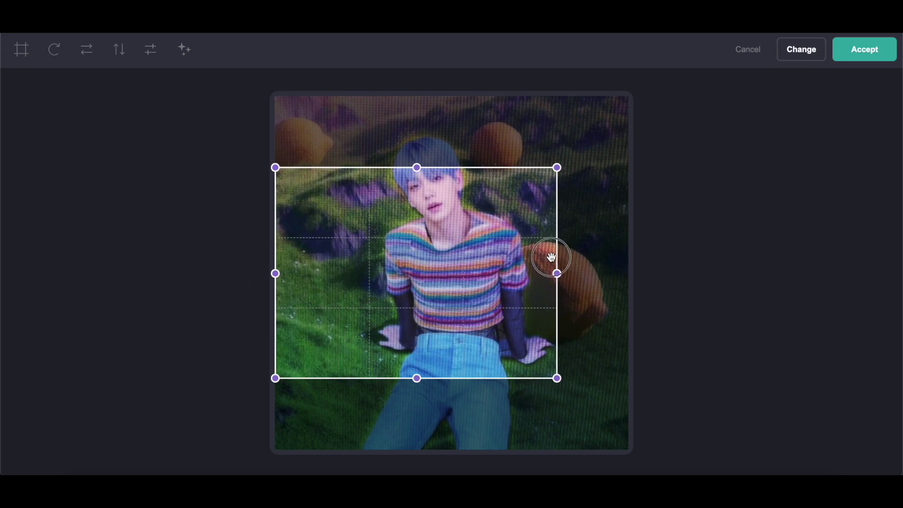
pyautogui.moveTo(551, 257); pyautogui.dragTo(726, 263)
pyautogui.moveTo(494, 284); pyautogui.dragTo(495, 233)
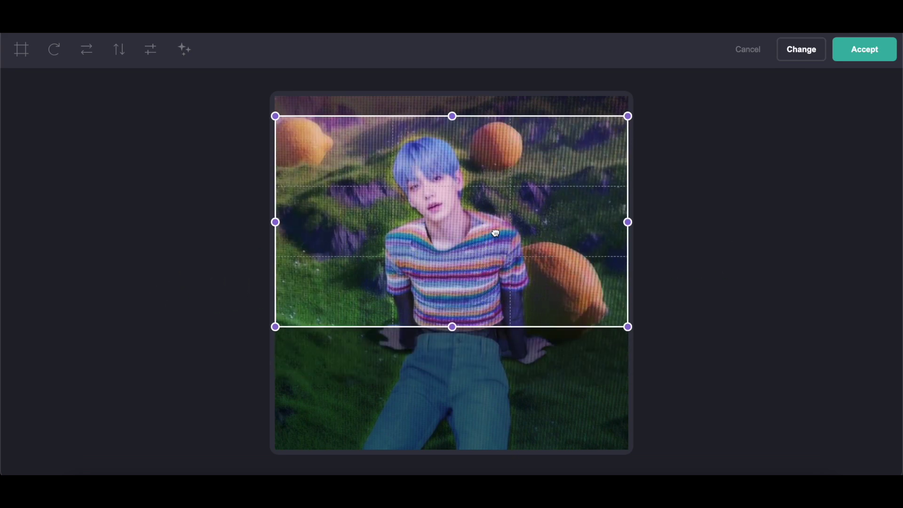
pyautogui.click(882, 64)
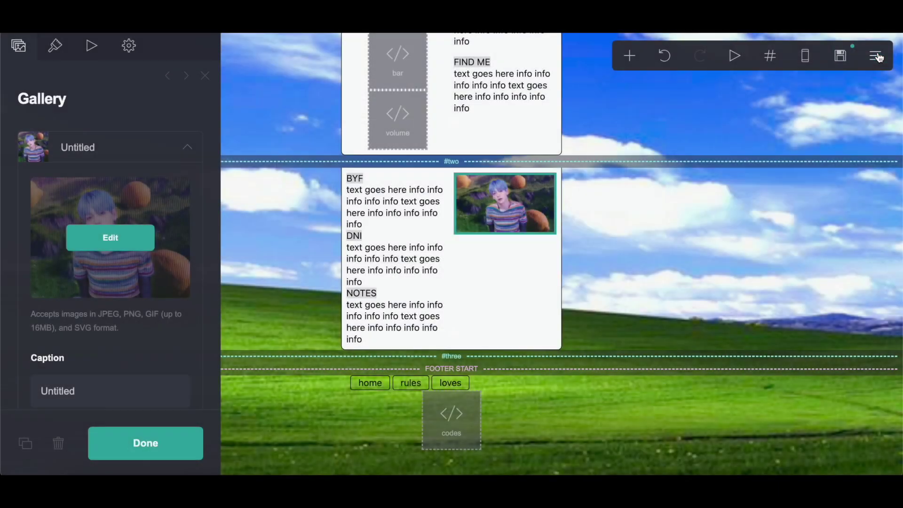
# Add a Code embed labelled bar below the gallery in #two and fill it with the PROGRESS BAR 2 code from Pastebin.
pyautogui.click(645, 60)
pyautogui.click(595, 297)
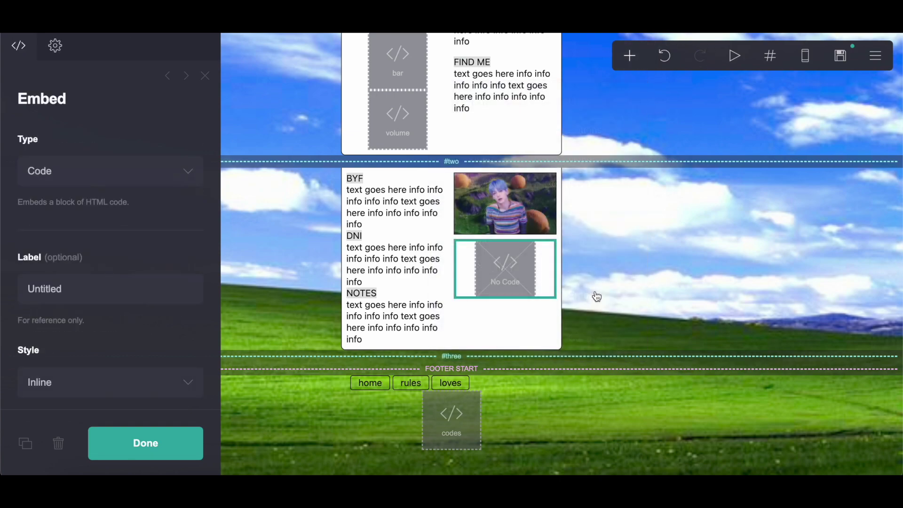
pyautogui.click(19, 292)
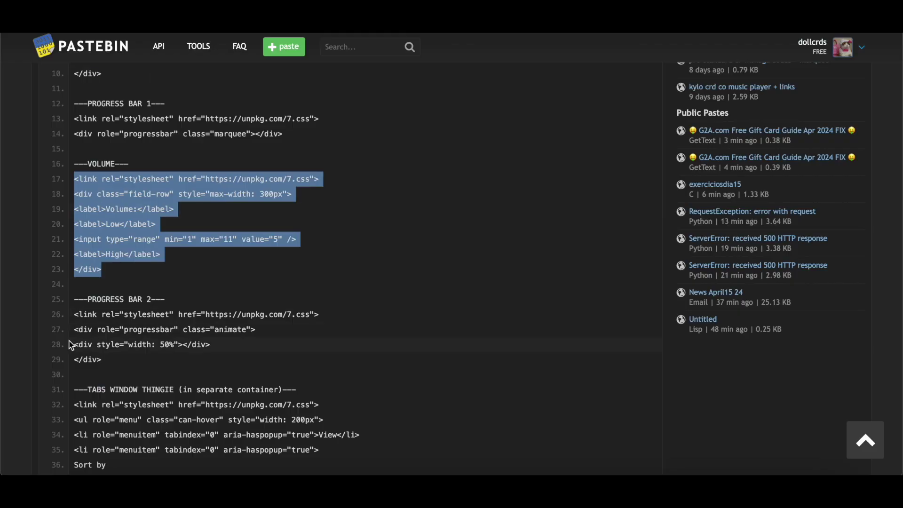
pyautogui.moveTo(73, 312); pyautogui.dragTo(107, 361)
pyautogui.rightClick(107, 361)
pyautogui.click(131, 346)
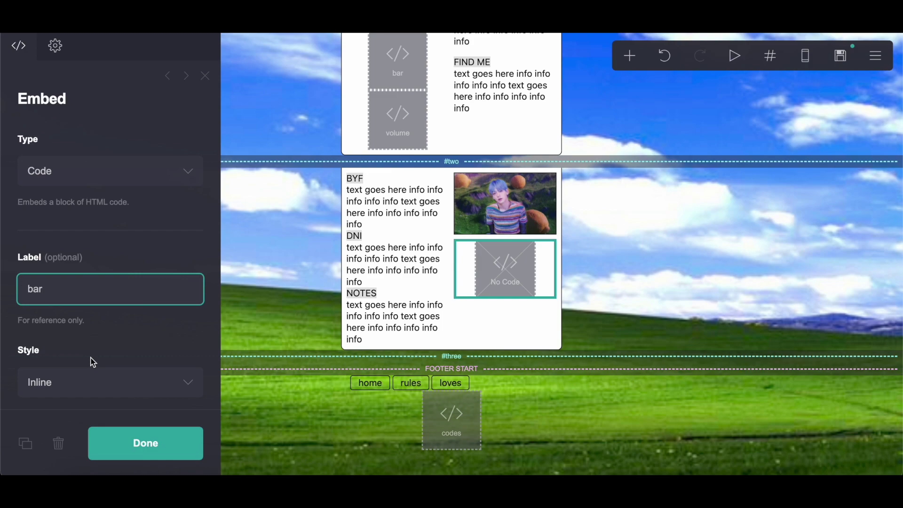
pyautogui.scroll(-3, 92, 363)
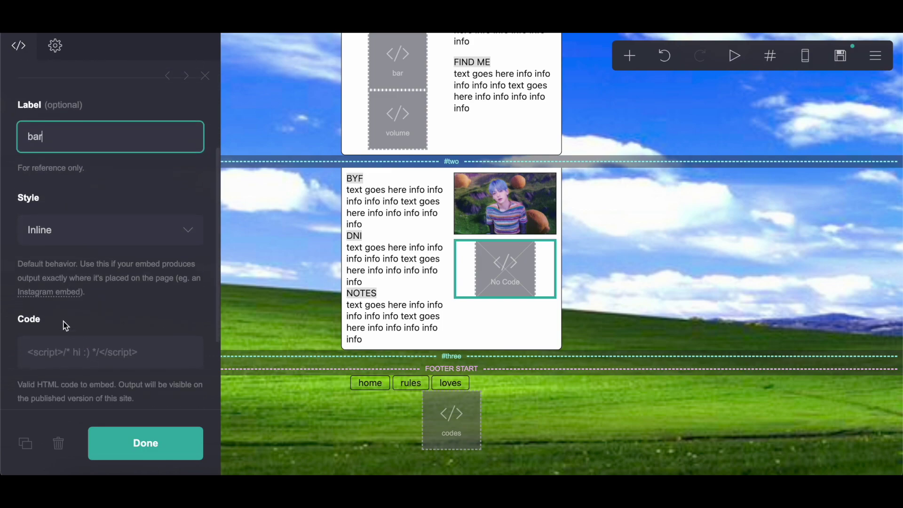
pyautogui.click(60, 356)
pyautogui.rightClick(60, 356)
pyautogui.click(83, 372)
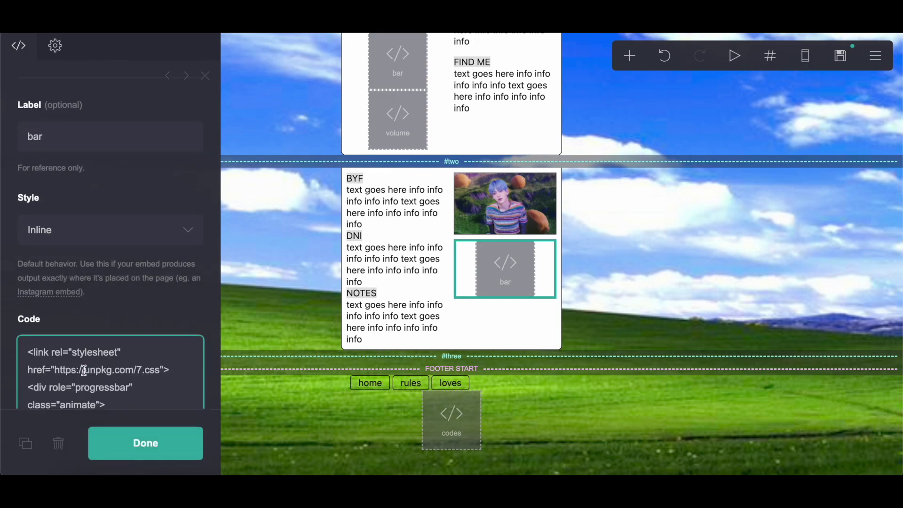
# Add a Default container below the #two columns container and set its vertical and horizontal padding to 0, as the settings document specifies.
pyautogui.click(639, 57)
pyautogui.click(490, 337)
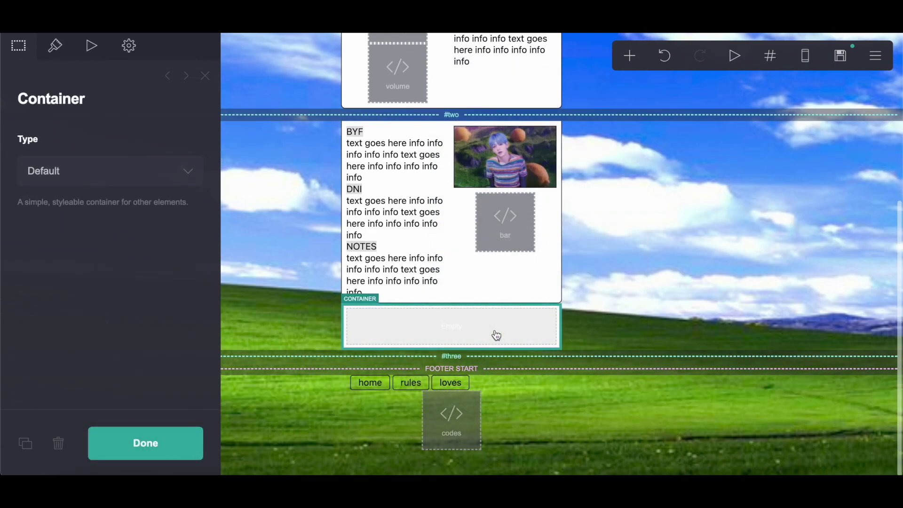
pyautogui.click(55, 49)
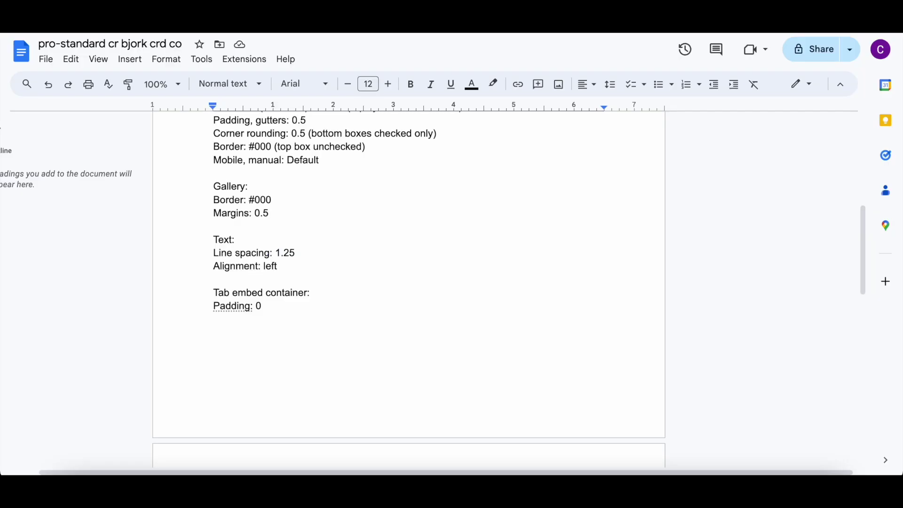
pyautogui.scroll(-3, 293, 237)
pyautogui.scroll(2, 301, 170)
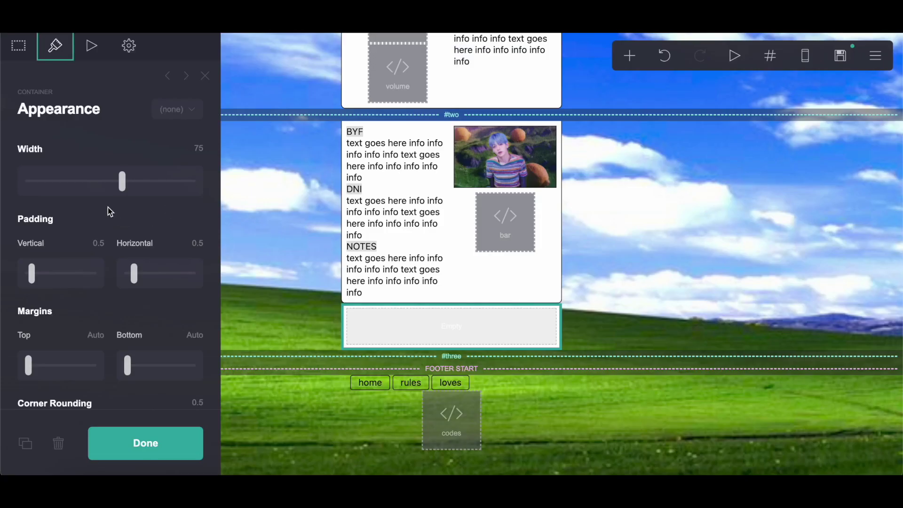
pyautogui.click(104, 244)
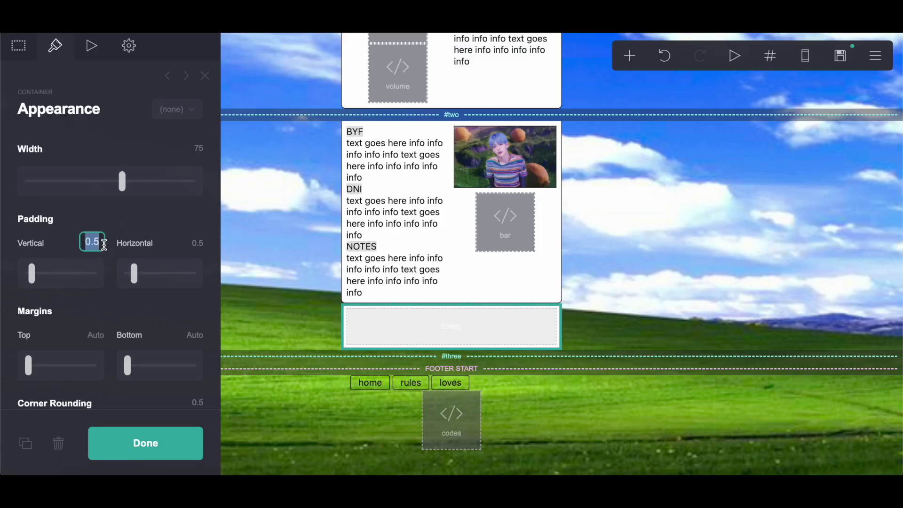
pyautogui.click(203, 242)
pyautogui.click(157, 218)
pyautogui.scroll(-6, 158, 219)
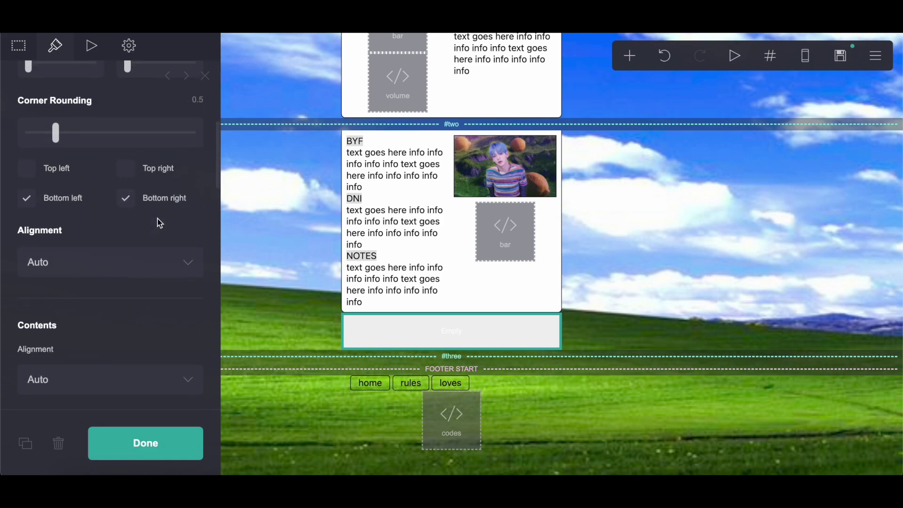
# Remove the corner rounding from the new container.
pyautogui.scroll(-3, 159, 224)
pyautogui.scroll(4, 138, 236)
pyautogui.scroll(6, 64, 172)
pyautogui.scroll(-5, 61, 172)
pyautogui.moveTo(55, 275); pyautogui.dragTo(1, 276)
# Set the new container's background to none and clear its border color.
pyautogui.scroll(-4, 1, 277)
pyautogui.scroll(-5, 2, 277)
pyautogui.click(142, 244)
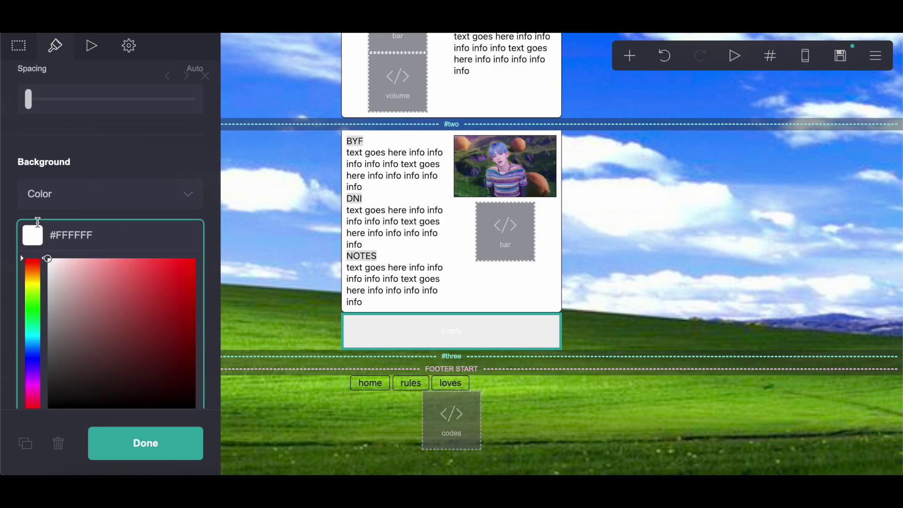
pyautogui.click(61, 194)
pyautogui.click(61, 181)
pyautogui.scroll(-5, 60, 182)
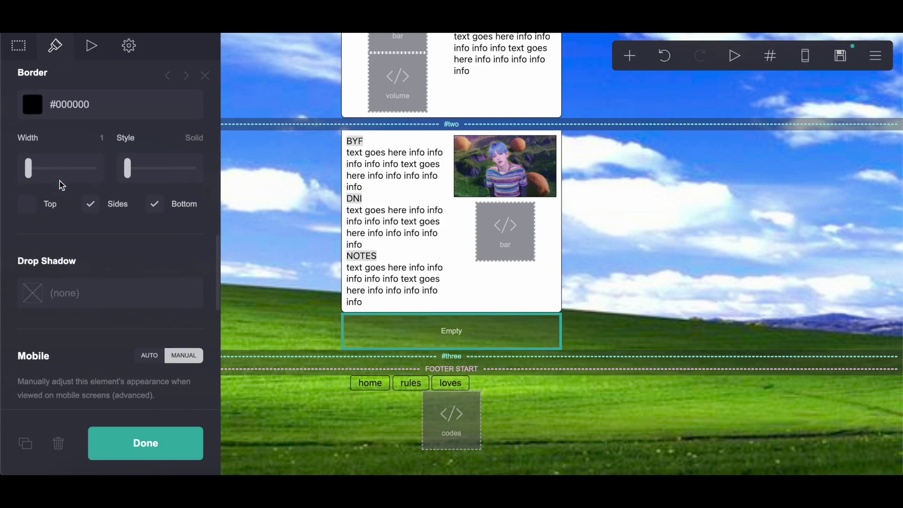
pyautogui.click(110, 100)
pyautogui.press('BackSpace')
pyautogui.scroll(-5, 91, 270)
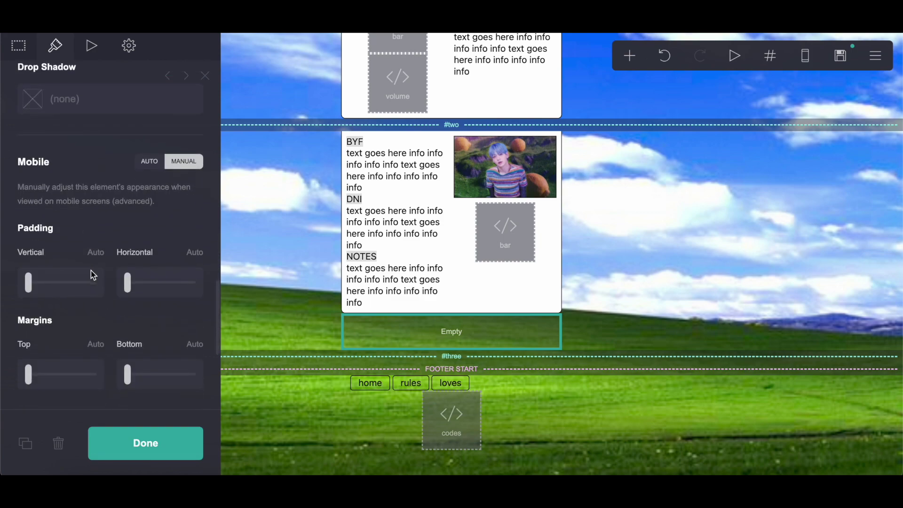
# Add an Embed inside the new container and copy the full TABS WINDOW THINGIE code from Pastebin.
pyautogui.click(629, 56)
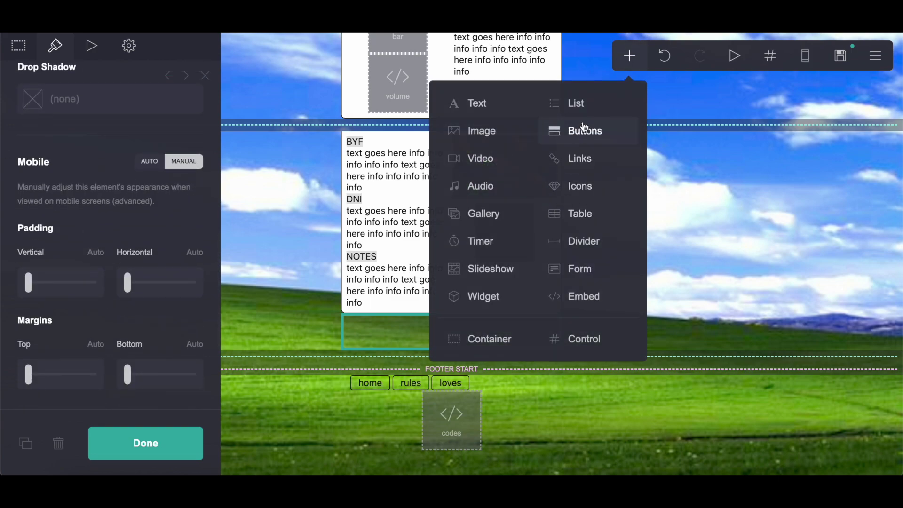
pyautogui.click(547, 308)
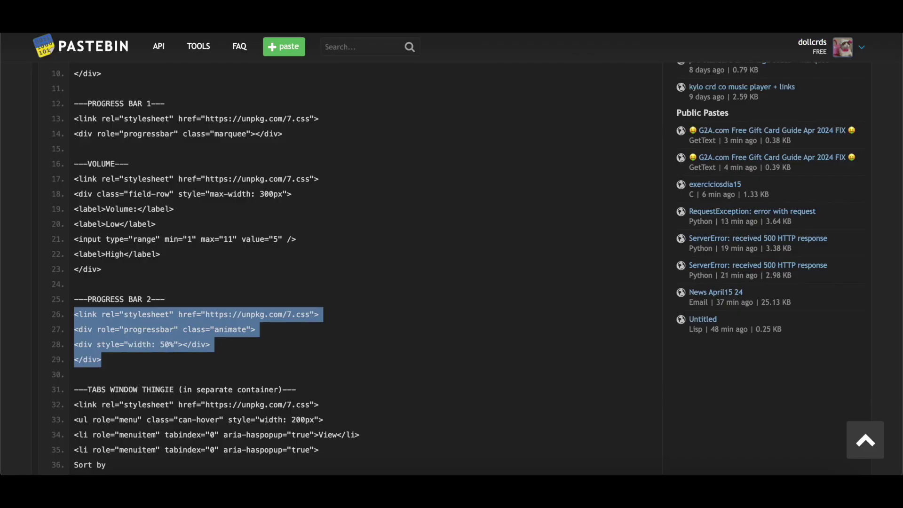
pyautogui.scroll(-5, 188, 236)
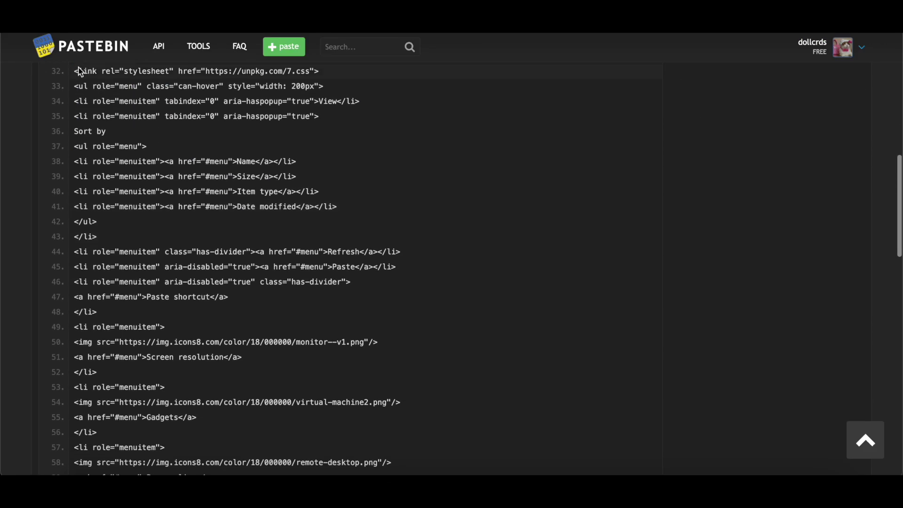
pyautogui.scroll(1, 80, 94)
pyautogui.moveTo(74, 102); pyautogui.dragTo(168, 234)
pyautogui.rightClick(168, 231)
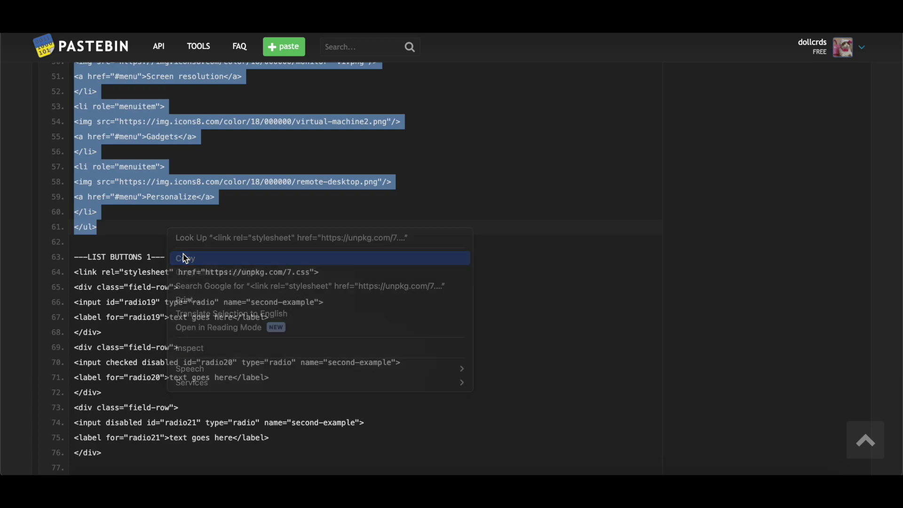
pyautogui.click(185, 258)
pyautogui.scroll(10, 181, 256)
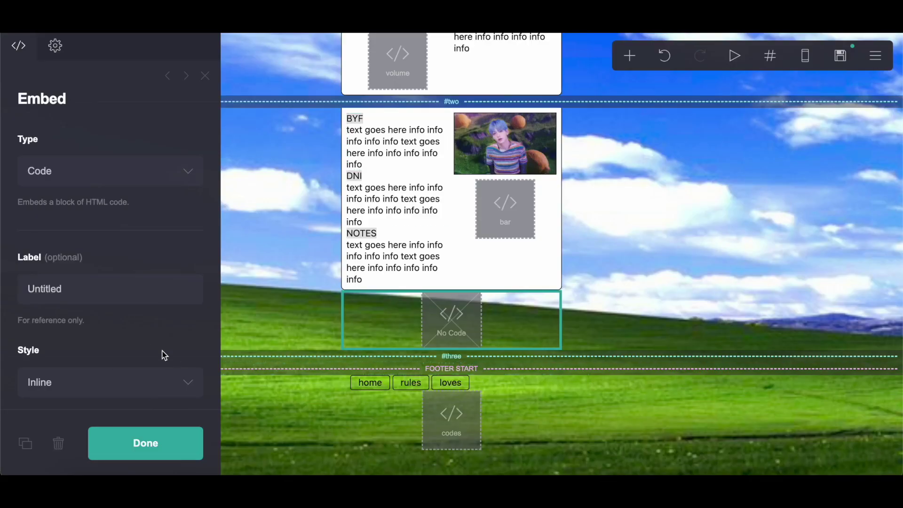
# Paste the copied menu code into the new embed and label it tab.
pyautogui.scroll(-5, 160, 355)
pyautogui.click(80, 240)
pyautogui.rightClick(83, 240)
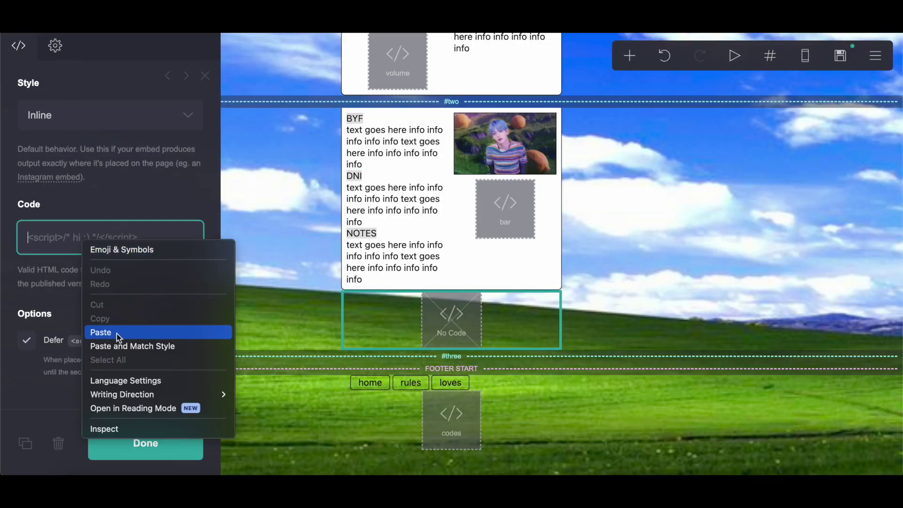
pyautogui.click(110, 335)
pyautogui.scroll(5, 83, 205)
pyautogui.moveTo(75, 223); pyautogui.dragTo(2, 227)
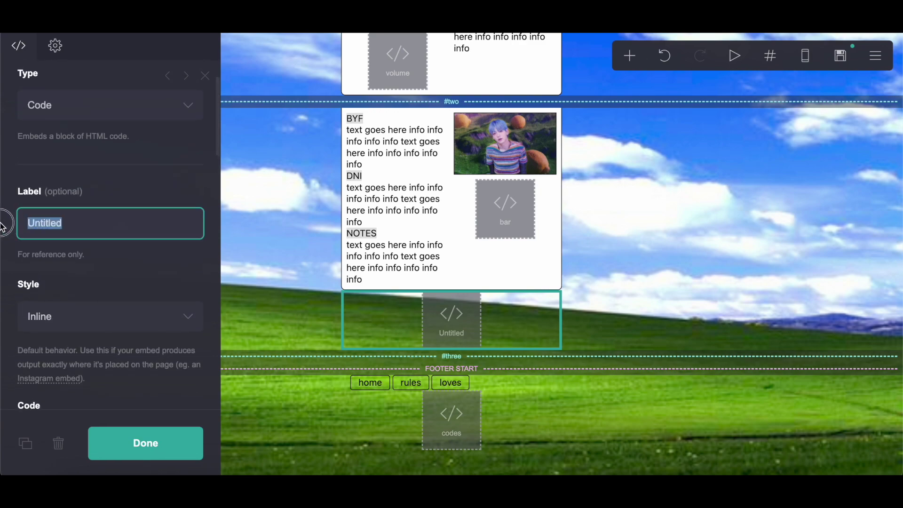
pyautogui.write('tab')
pyautogui.click(145, 443)
# Check the tab container's element ID and search the codes embed for 04 to examine the matching container positioning rules.
pyautogui.click(410, 286)
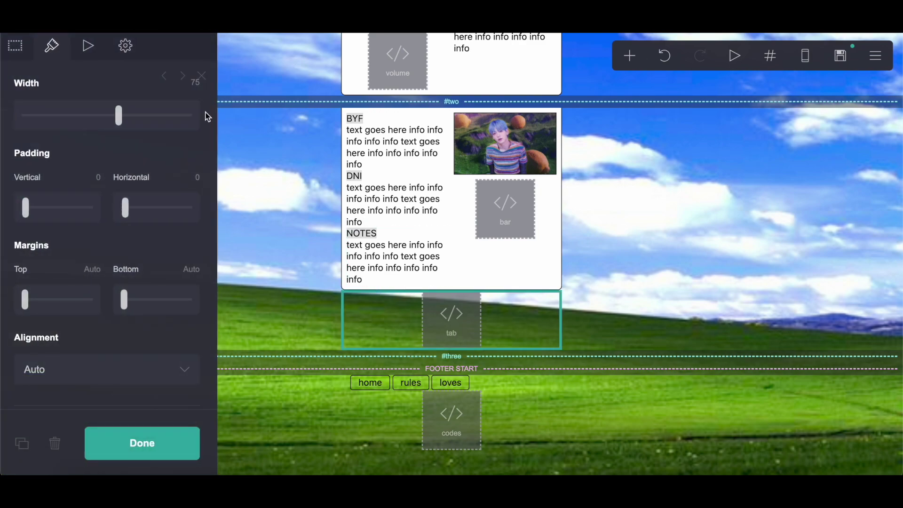
pyautogui.click(127, 47)
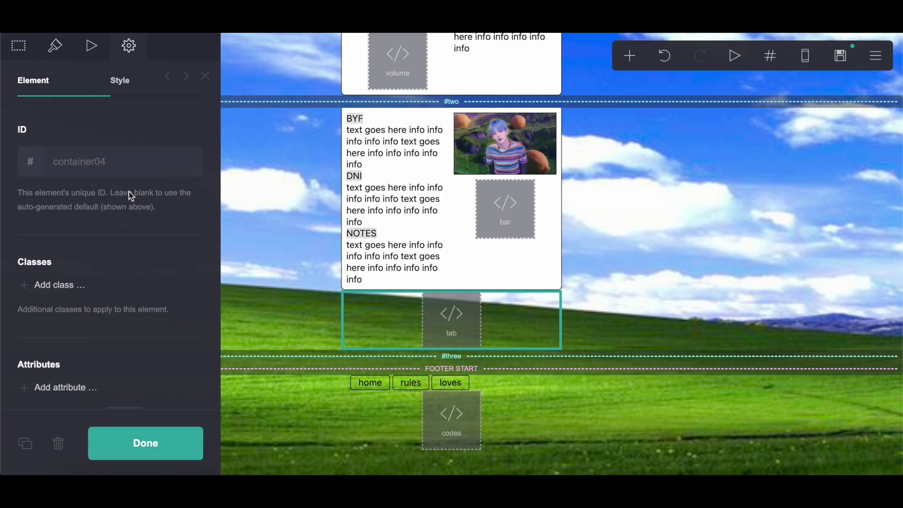
pyautogui.click(442, 406)
pyautogui.scroll(-10, 137, 300)
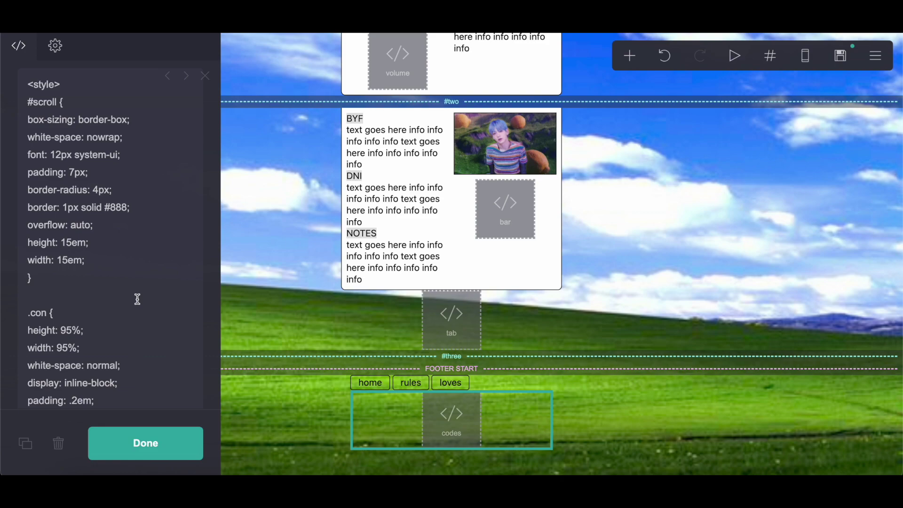
pyautogui.scroll(-5, 137, 299)
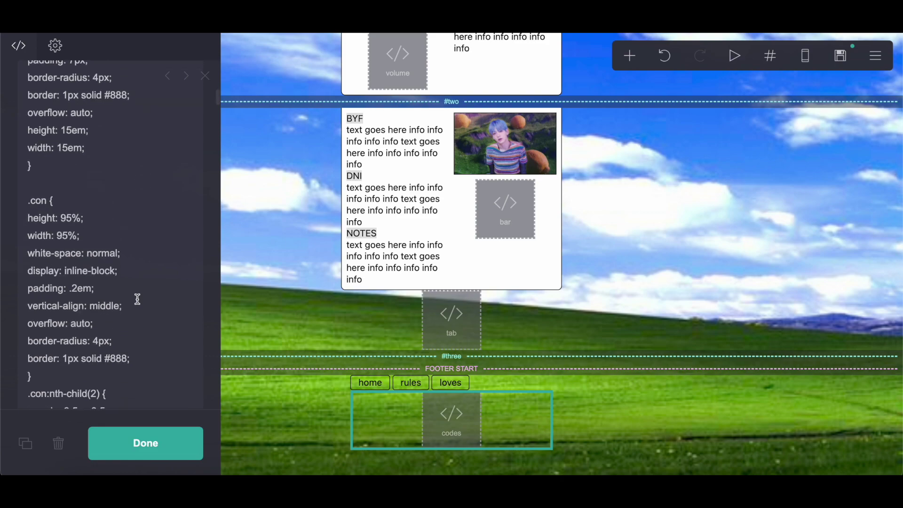
pyautogui.hotkey('ctrl', 'f')
pyautogui.write('0')
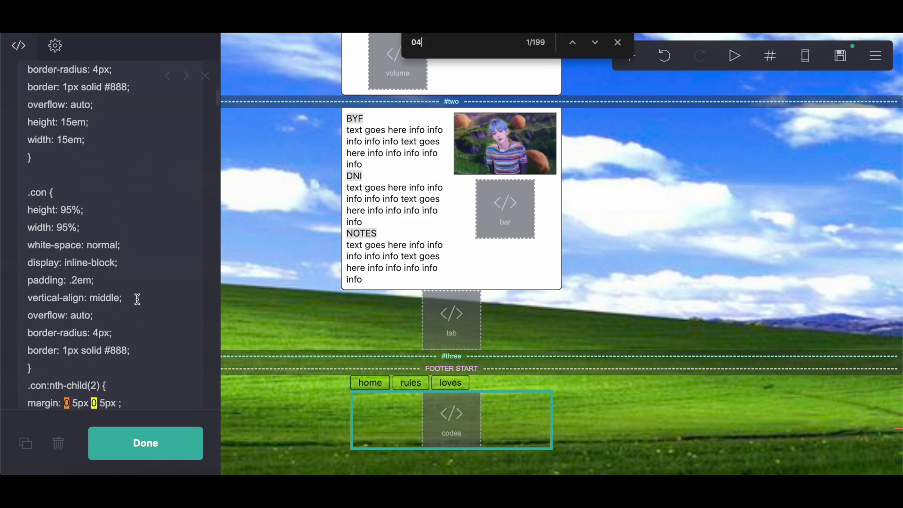
pyautogui.write('4')
pyautogui.click(596, 43)
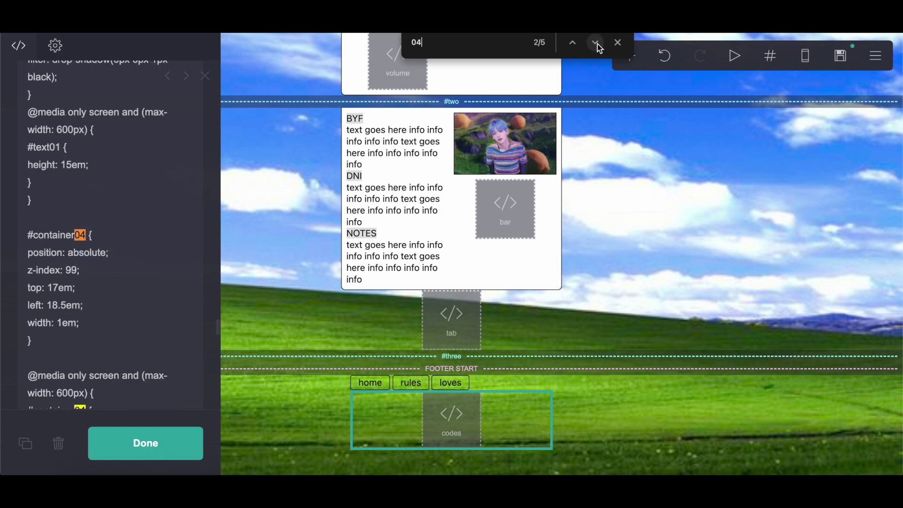
pyautogui.scroll(-2, 122, 322)
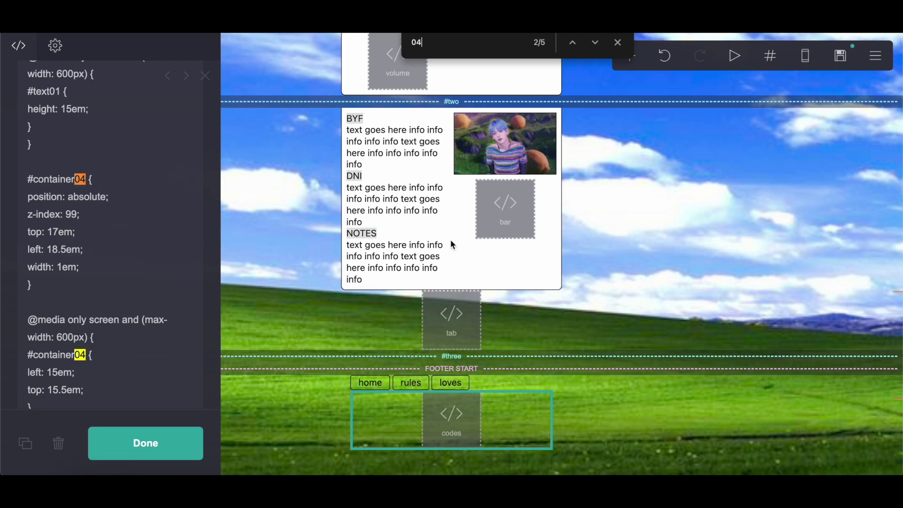
# Open the rules page on the reference site to examine where the tab menu sits, and close the text search.
pyautogui.click(520, 214)
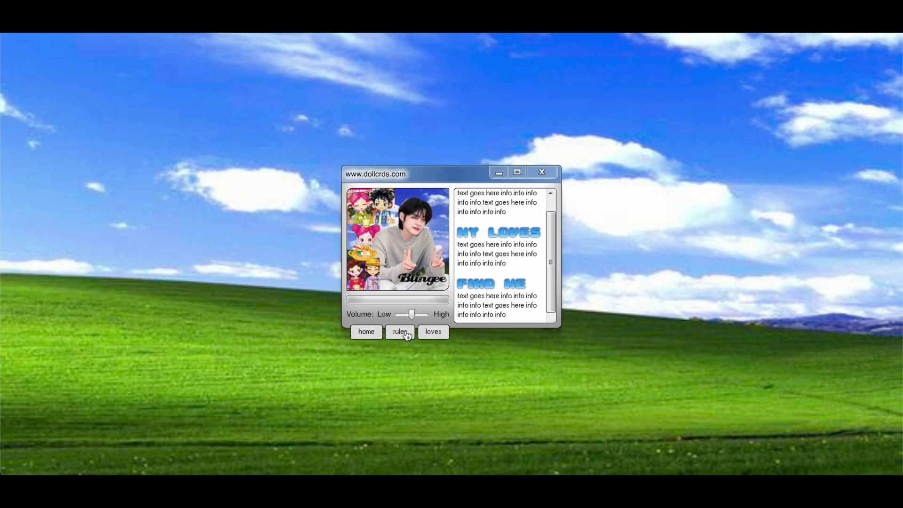
pyautogui.click(407, 334)
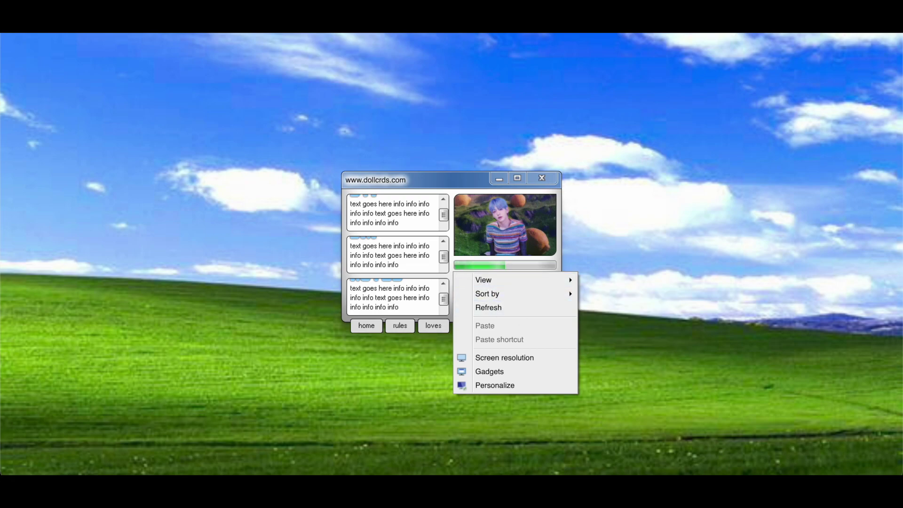
pyautogui.click(616, 40)
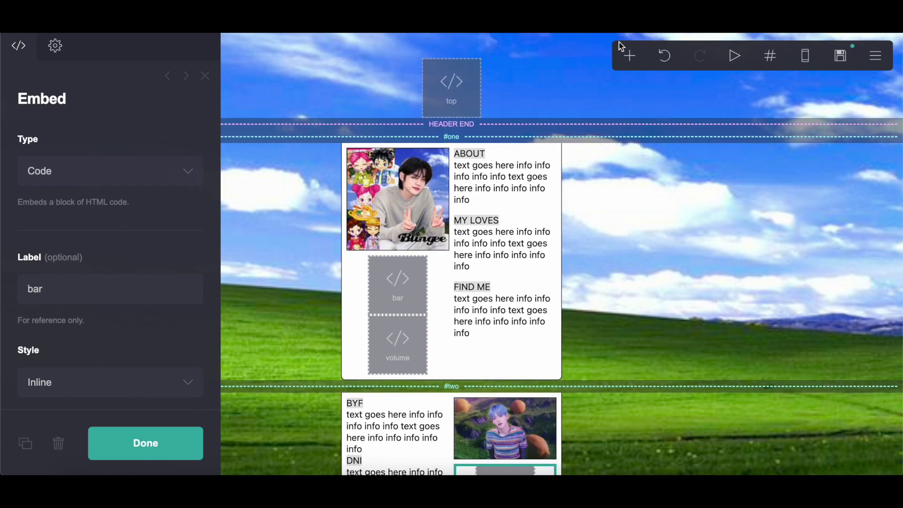
pyautogui.click(464, 105)
pyautogui.scroll(-3, 80, 321)
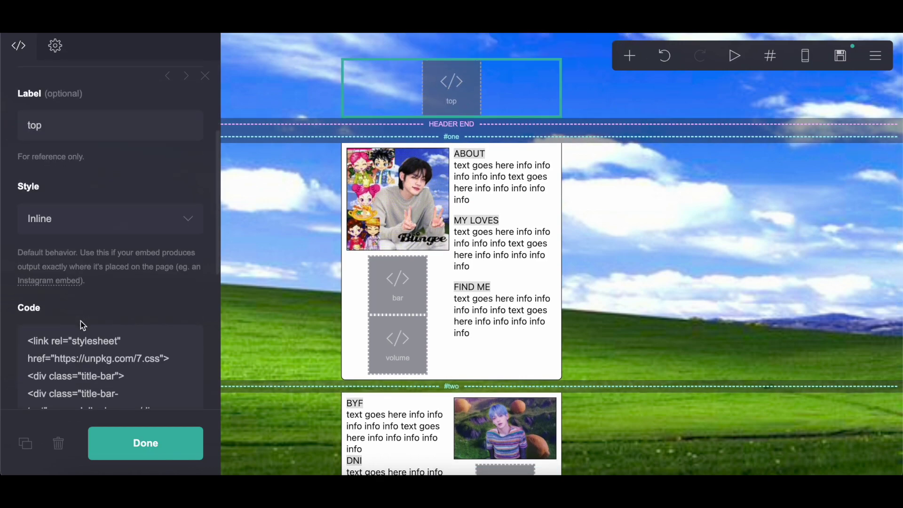
pyautogui.scroll(-3, 81, 321)
pyautogui.click(57, 276)
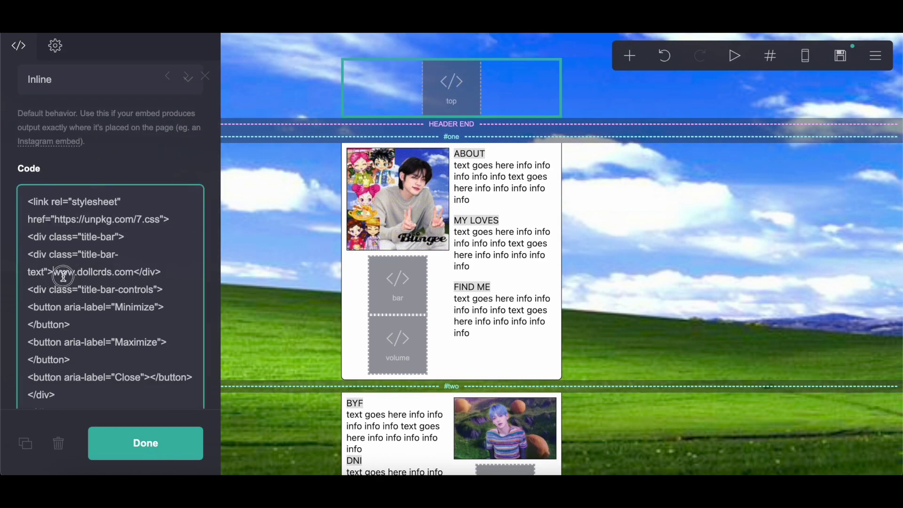
pyautogui.moveTo(57, 276); pyautogui.dragTo(135, 273)
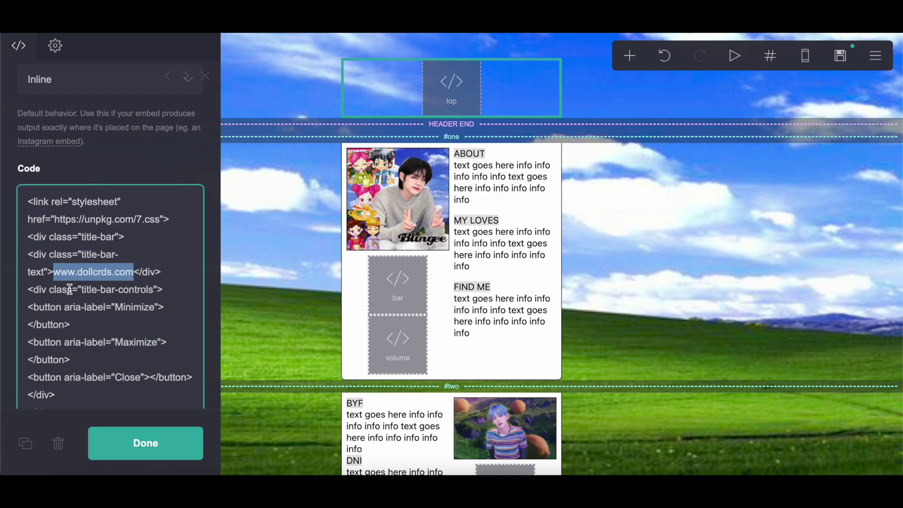
pyautogui.scroll(-2, 141, 345)
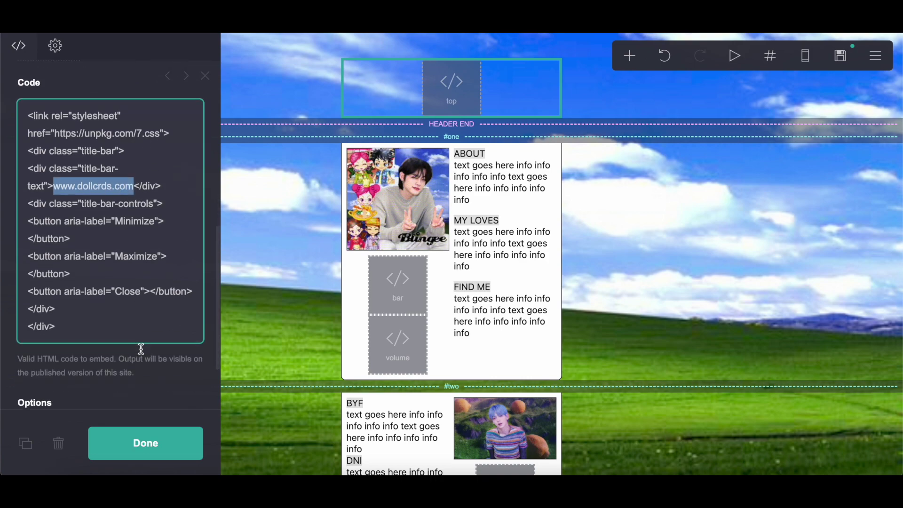
pyautogui.scroll(4, 141, 349)
pyautogui.click(162, 444)
pyautogui.scroll(-3, 346, 357)
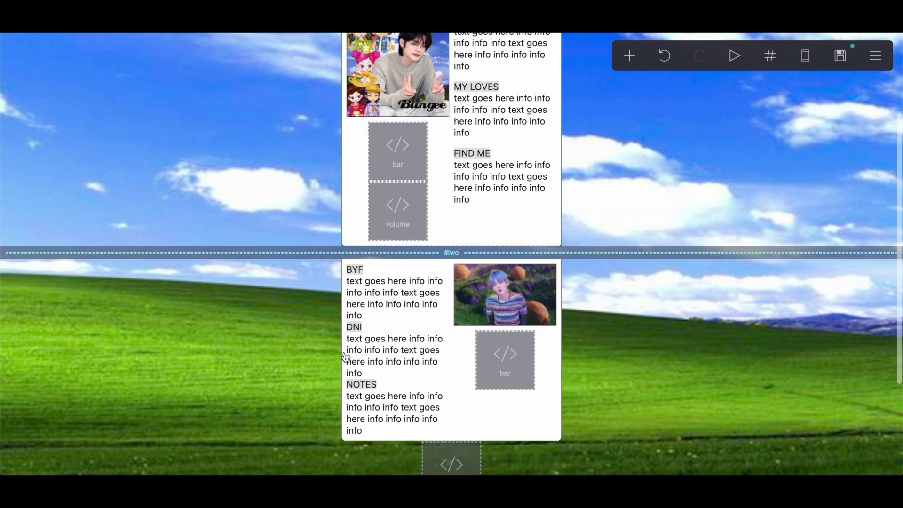
# Add a container to section three, below the #three break, and set its type to Columns.
pyautogui.scroll(-3, 346, 357)
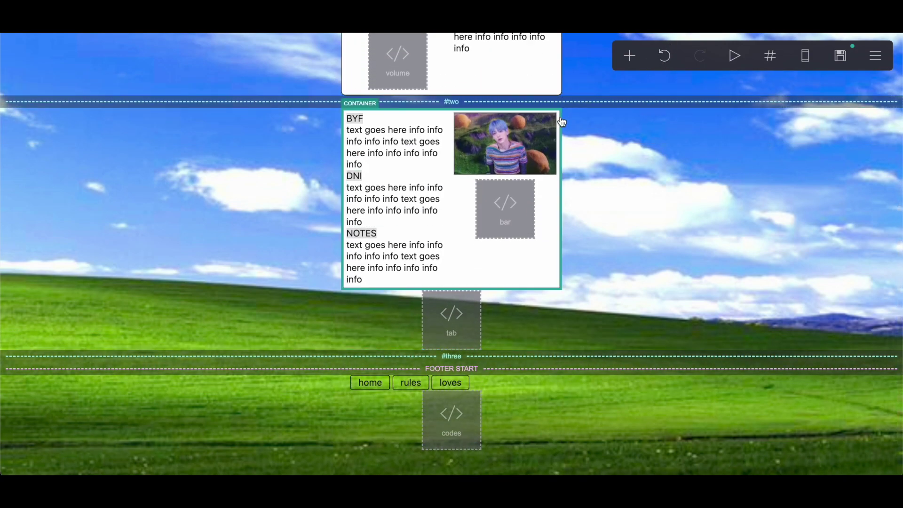
pyautogui.click(563, 123)
pyautogui.click(630, 55)
pyautogui.click(485, 340)
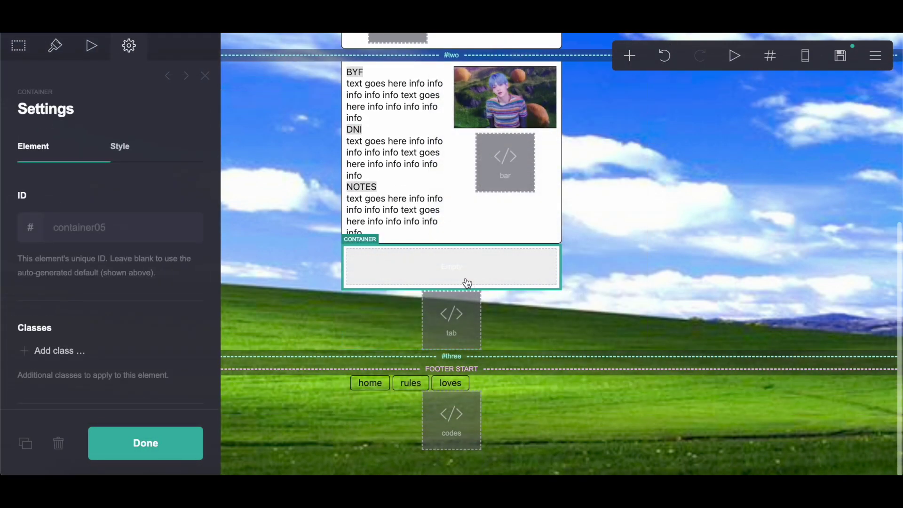
pyautogui.moveTo(467, 283); pyautogui.dragTo(482, 350)
pyautogui.click(11, 46)
pyautogui.click(72, 171)
pyautogui.click(74, 187)
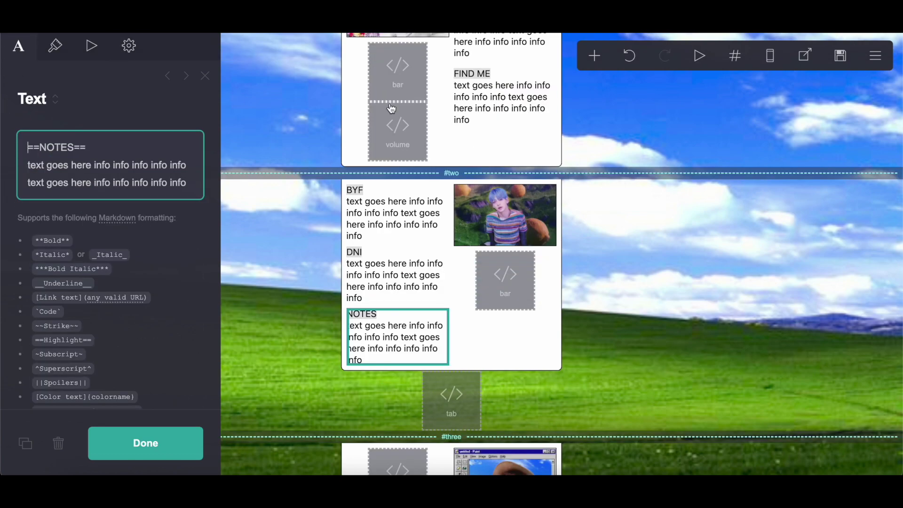
# In the reference site's third section, copy the full MEDIA and MUSIC text.
pyautogui.scroll(-7, 391, 108)
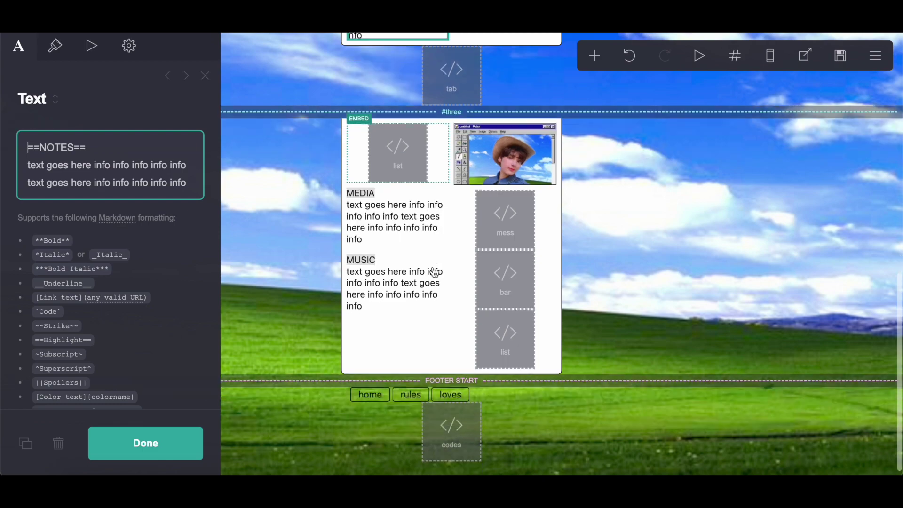
pyautogui.click(381, 244)
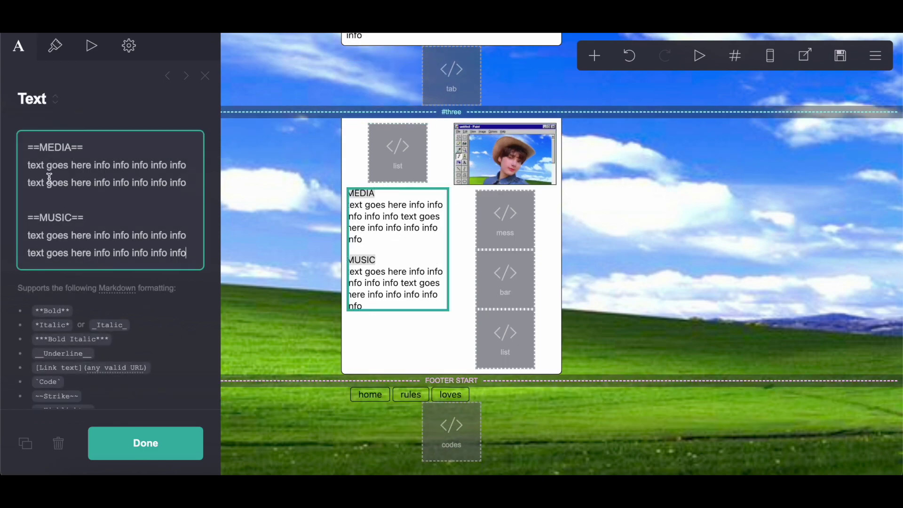
pyautogui.moveTo(27, 151); pyautogui.dragTo(234, 300)
pyautogui.rightClick(126, 216)
pyautogui.click(158, 275)
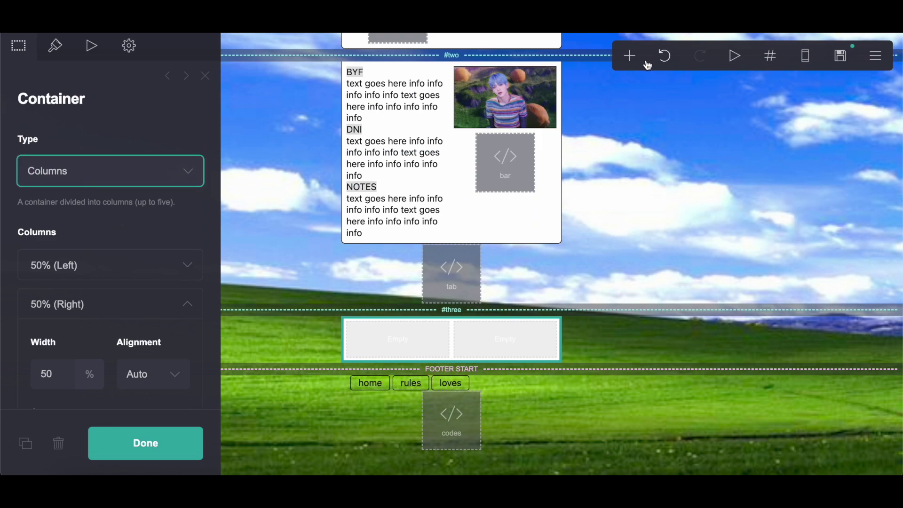
# Add a text element to section three's first column and replace its placeholder with the copied MEDIA and MUSIC text.
pyautogui.click(646, 62)
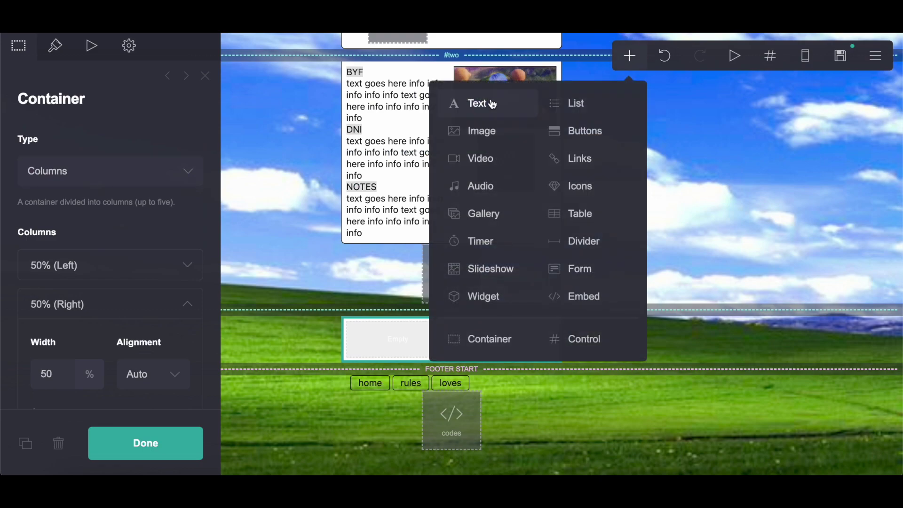
pyautogui.click(492, 101)
pyautogui.click(74, 147)
pyautogui.hotkey('ctrl', 'a')
pyautogui.rightClick(97, 145)
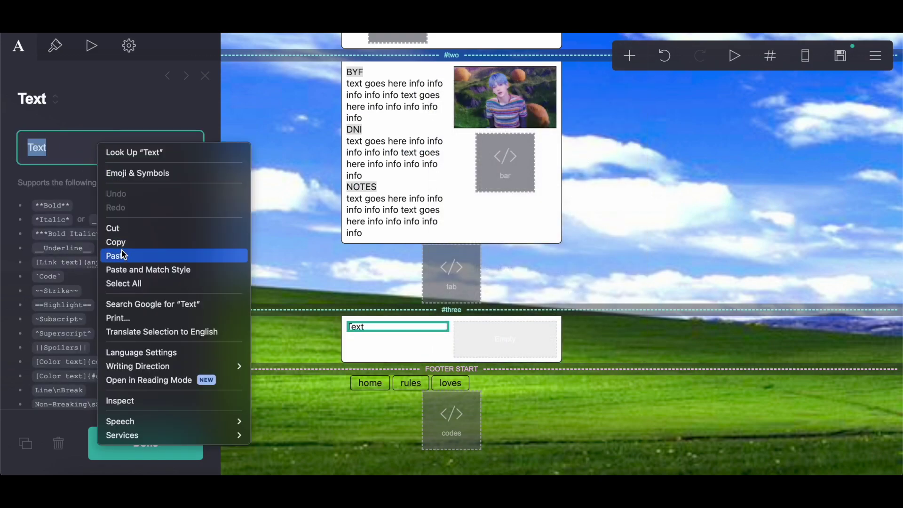
pyautogui.click(127, 254)
# Add an image element to section three's container and load the untitled - Paint picture for it.
pyautogui.click(628, 59)
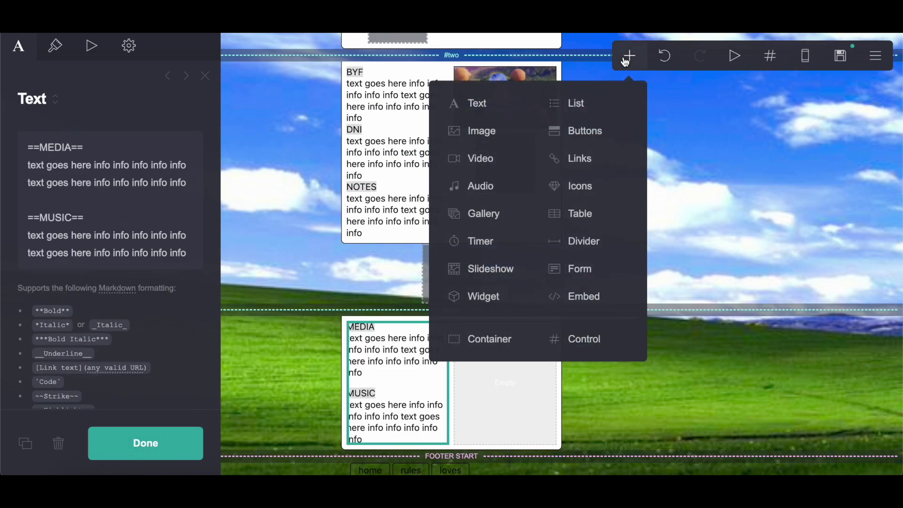
pyautogui.click(479, 146)
pyautogui.click(140, 187)
pyautogui.click(389, 207)
pyautogui.click(647, 372)
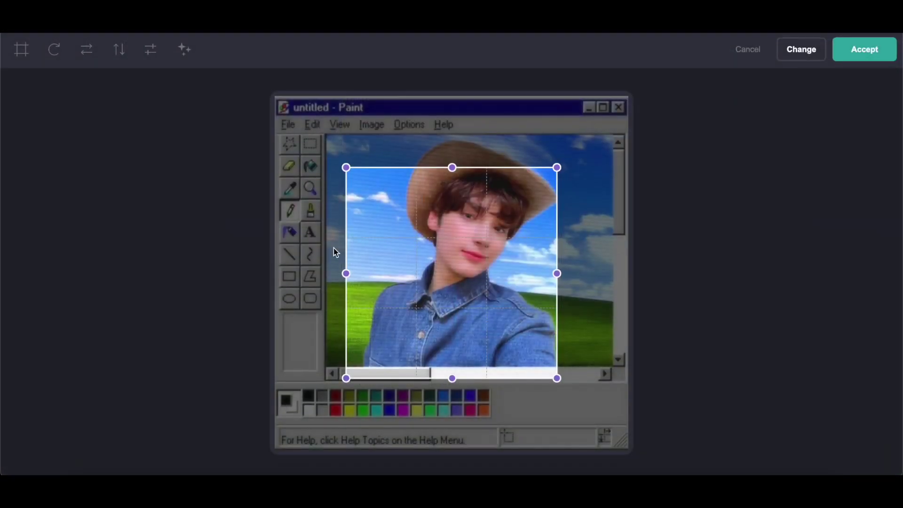
# Crop the picture to the Paint window's full width and upper part, and place it in the second column.
pyautogui.moveTo(346, 264); pyautogui.dragTo(237, 270)
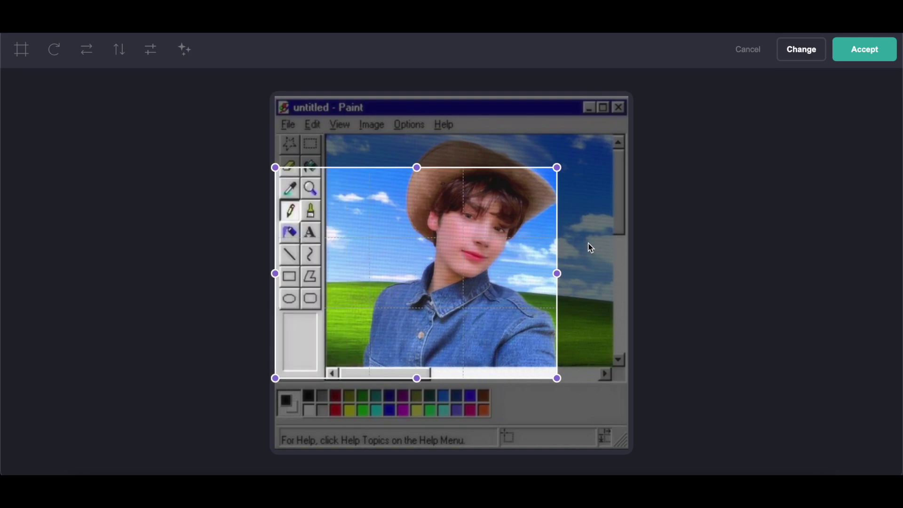
pyautogui.moveTo(560, 267); pyautogui.dragTo(730, 276)
pyautogui.moveTo(498, 268); pyautogui.dragTo(502, 135)
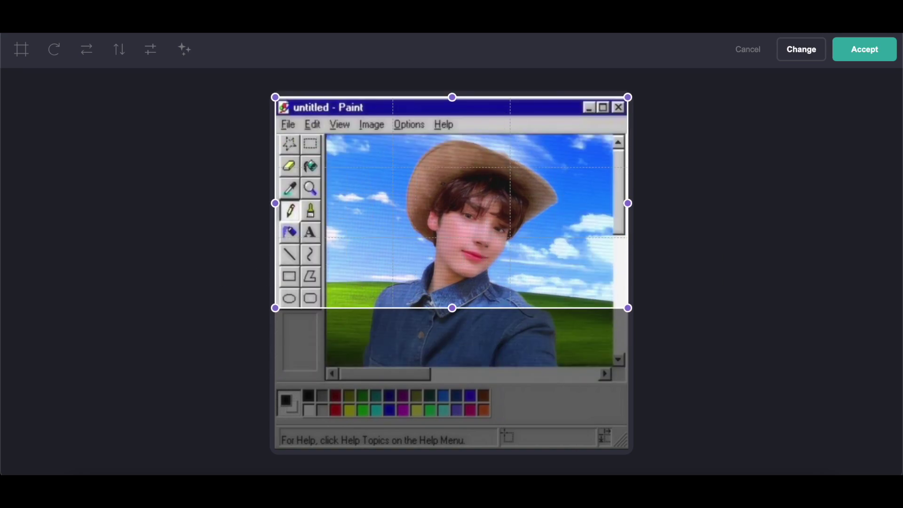
pyautogui.click(865, 49)
pyautogui.click(395, 272)
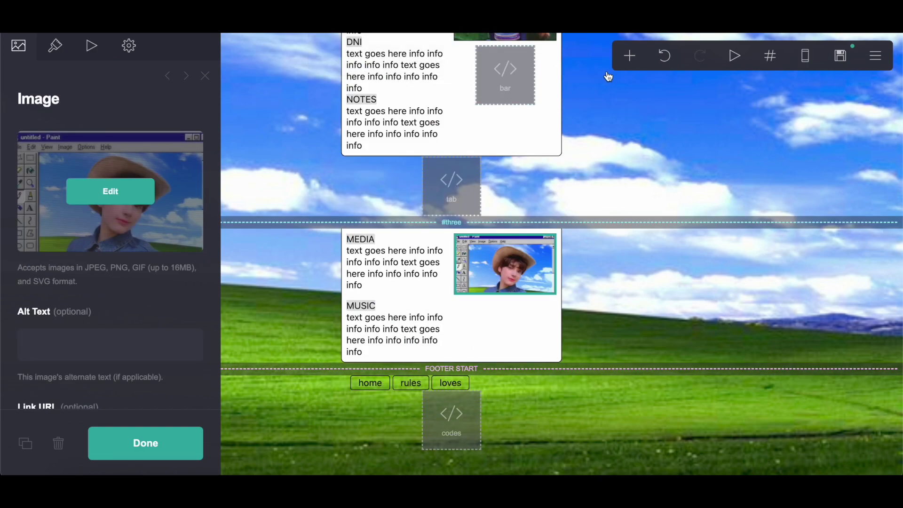
# Add an embed above the MEDIA text in section three's first column and label it list.
pyautogui.click(630, 55)
pyautogui.click(594, 306)
pyautogui.moveTo(503, 330); pyautogui.dragTo(417, 254)
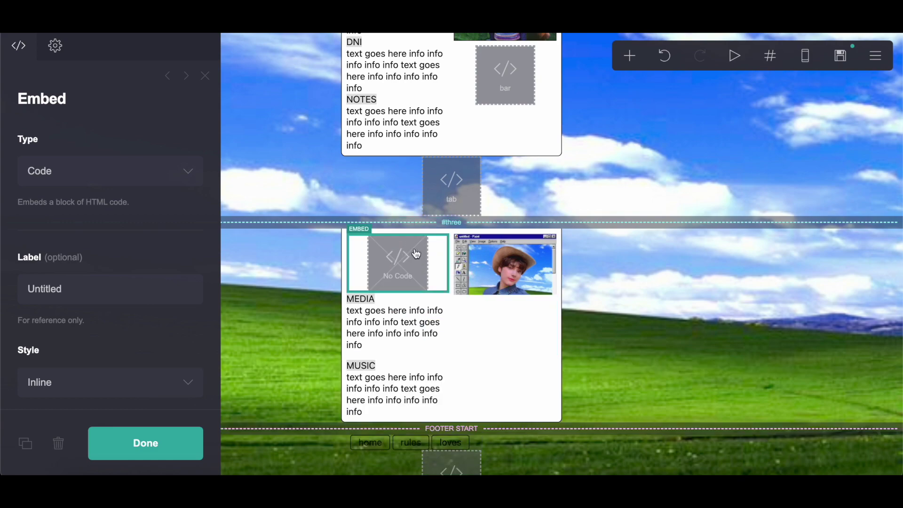
pyautogui.click(94, 281)
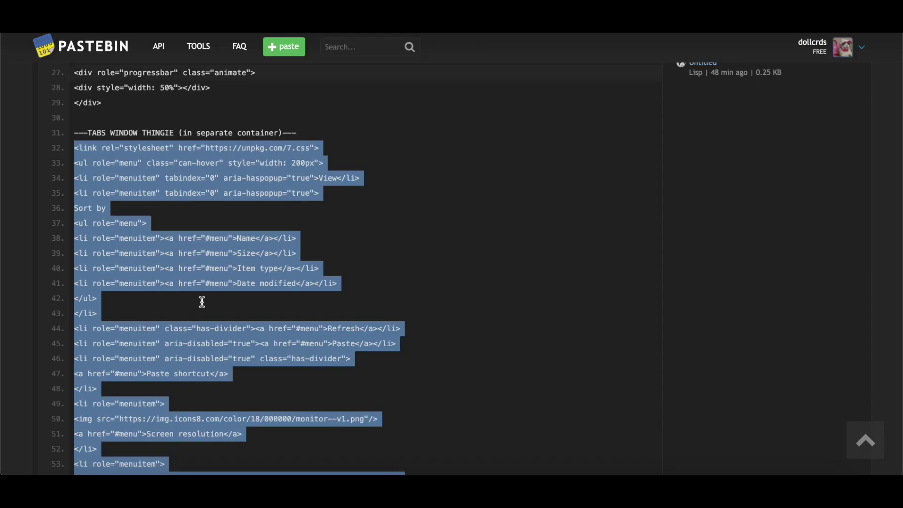
# Switch to the Pastebin page and copy the LIST BUTTONS 1 code.
pyautogui.scroll(-10, 108, 185)
pyautogui.scroll(-3, 108, 185)
pyautogui.moveTo(75, 89); pyautogui.dragTo(126, 271)
pyautogui.rightClick(125, 270)
pyautogui.click(141, 299)
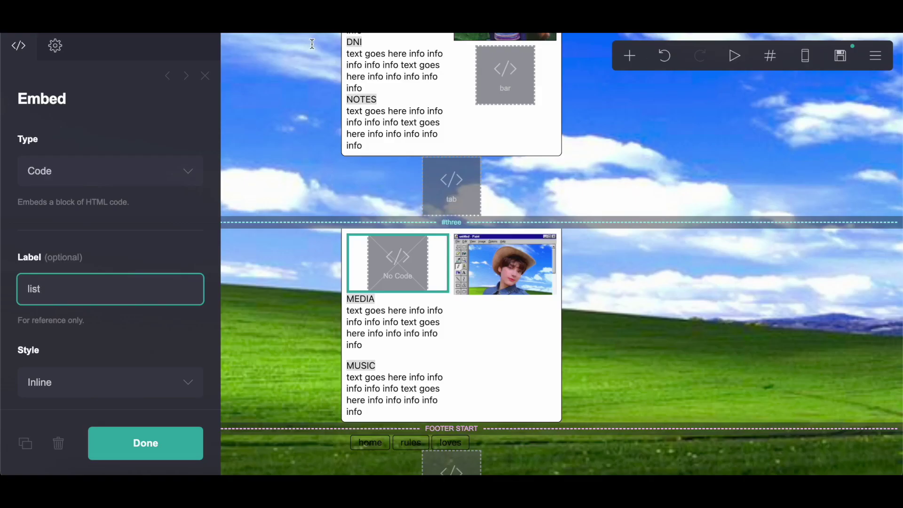
# Paste the copied radio button code into the list embed above the MEDIA text.
pyautogui.scroll(-5, 94, 367)
pyautogui.scroll(-3, 91, 364)
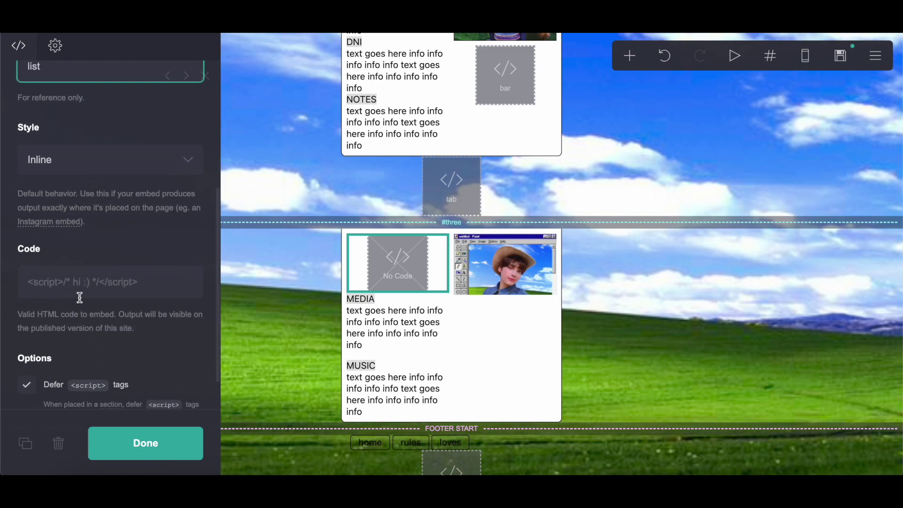
pyautogui.rightClick(79, 297)
pyautogui.click(106, 368)
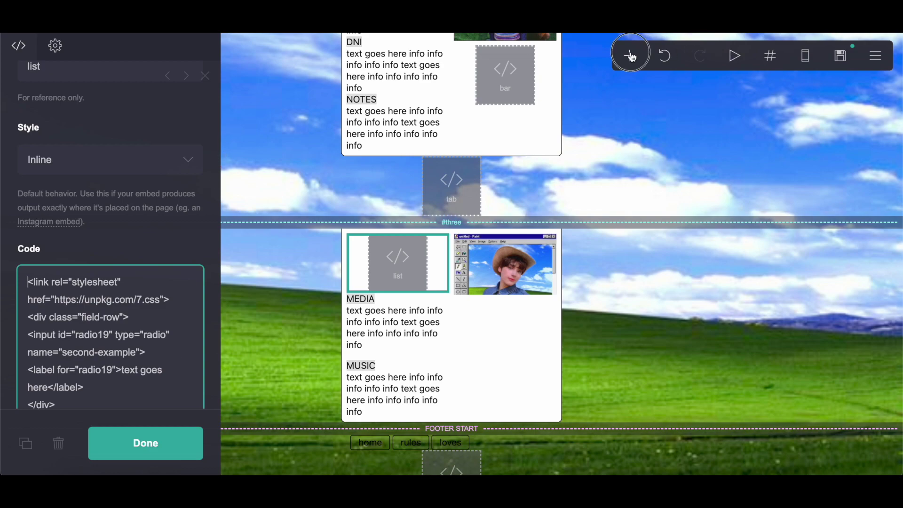
# Add another embed beneath the Paint picture in the second column and label it mess.
pyautogui.click(632, 57)
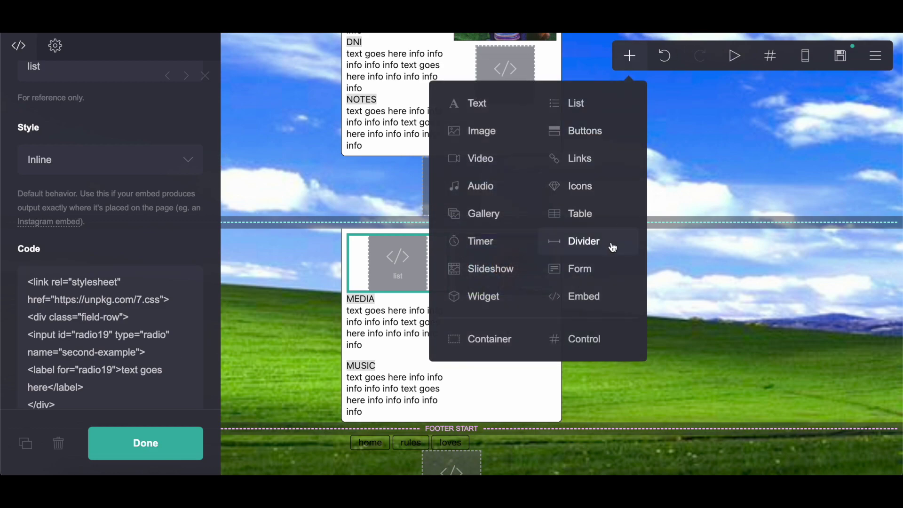
pyautogui.click(585, 295)
pyautogui.moveTo(413, 256)
pyautogui.mouseDown()
pyautogui.moveTo(537, 229)
pyautogui.moveTo(527, 235)
pyautogui.mouseUp()
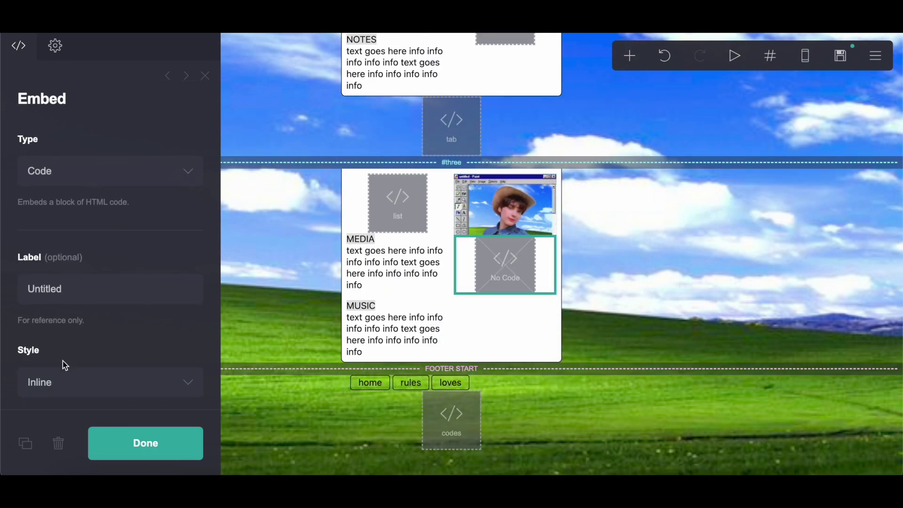
pyautogui.click(67, 290)
pyautogui.moveTo(66, 290); pyautogui.dragTo(13, 285)
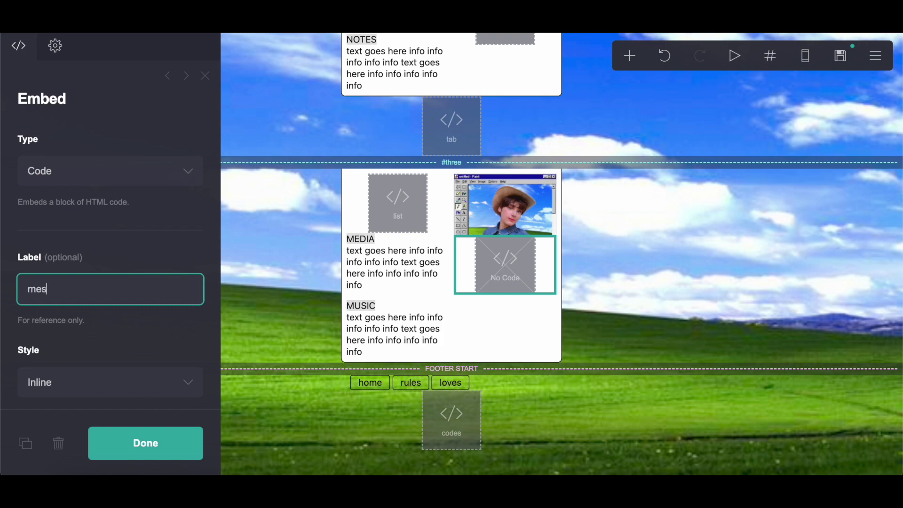
# Duplicate the mess embed twice below itself, labelling the copies bar and list.
pyautogui.click(25, 443)
pyautogui.moveTo(63, 294); pyautogui.dragTo(2, 274)
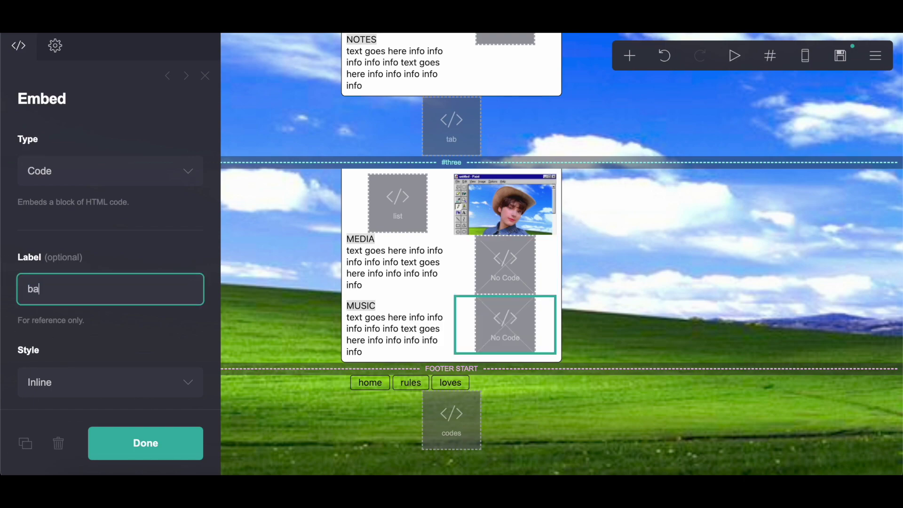
pyautogui.click(25, 444)
pyautogui.moveTo(61, 293); pyautogui.dragTo(2, 286)
pyautogui.press('BackSpace')
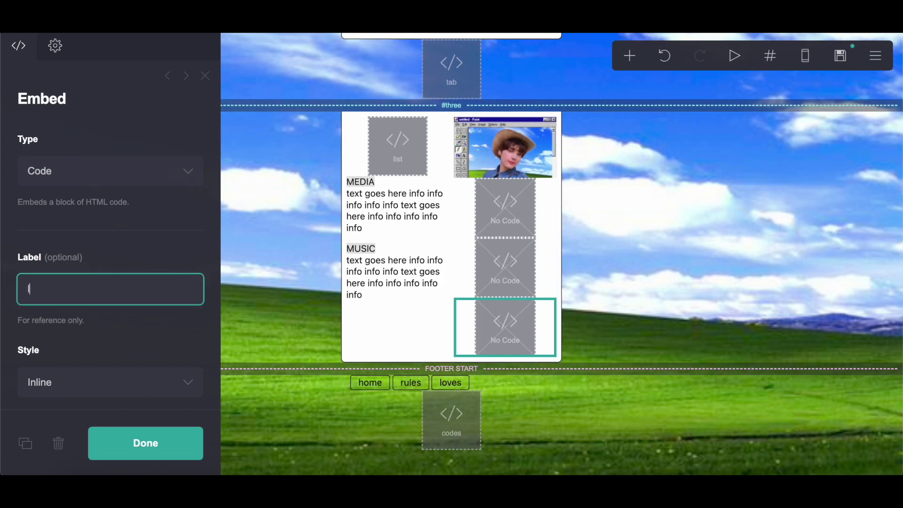
# Check the embeds in the reference site's third section and copy the CHAT MESSAGE BUBBLE code from Pastebin.
pyautogui.click(395, 216)
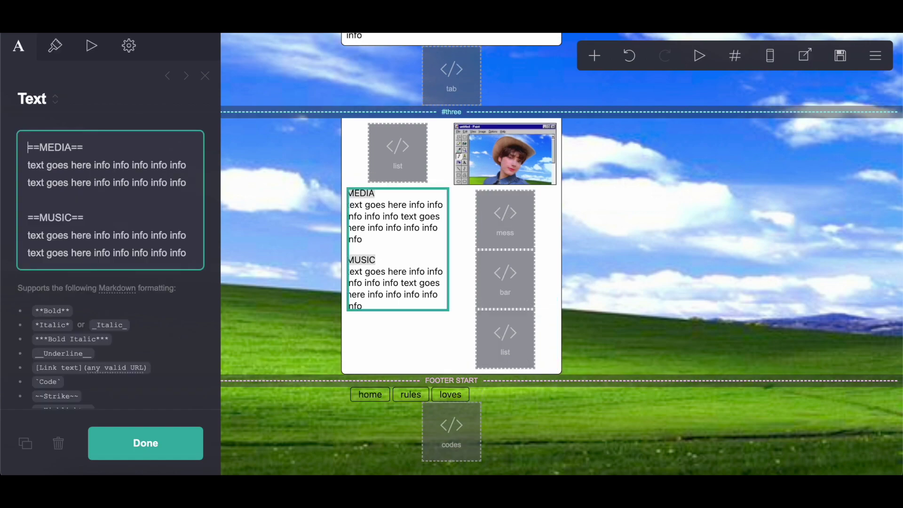
pyautogui.click(505, 327)
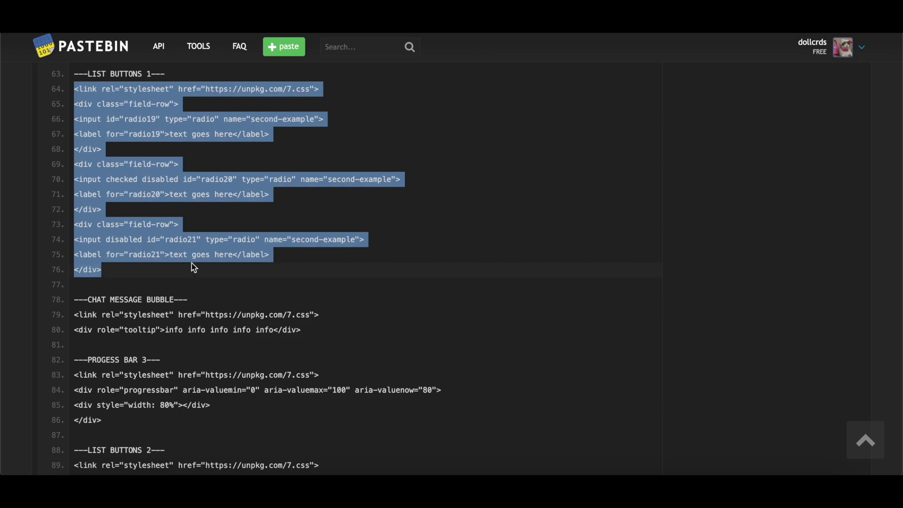
pyautogui.scroll(-3, 137, 208)
pyautogui.moveTo(76, 156); pyautogui.dragTo(325, 165)
pyautogui.rightClick(327, 167)
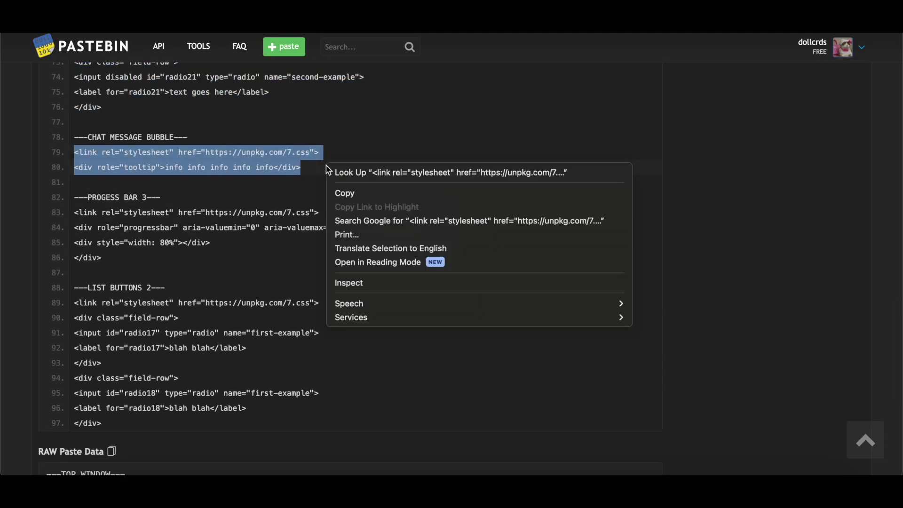
pyautogui.click(338, 193)
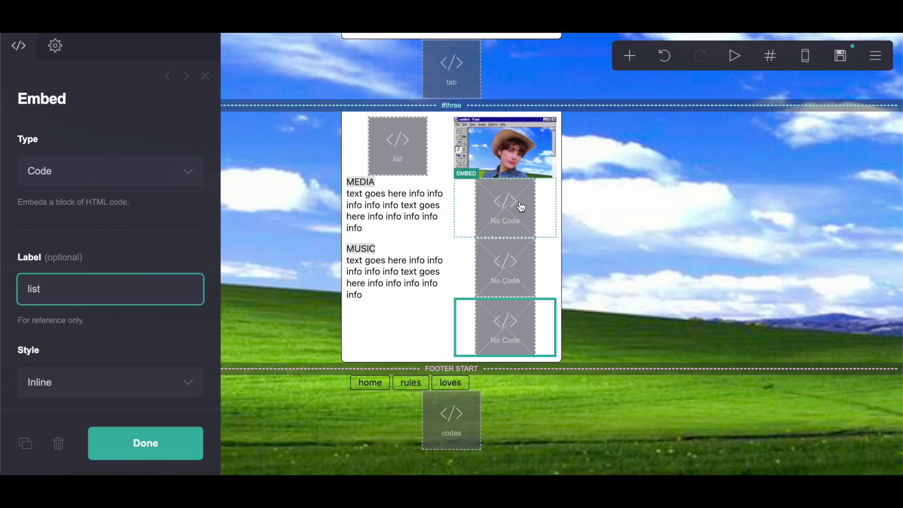
# Paste the copied tooltip code into the mess embed below the Paint picture.
pyautogui.click(517, 202)
pyautogui.scroll(-1, 106, 285)
pyautogui.click(106, 285)
pyautogui.rightClick(94, 309)
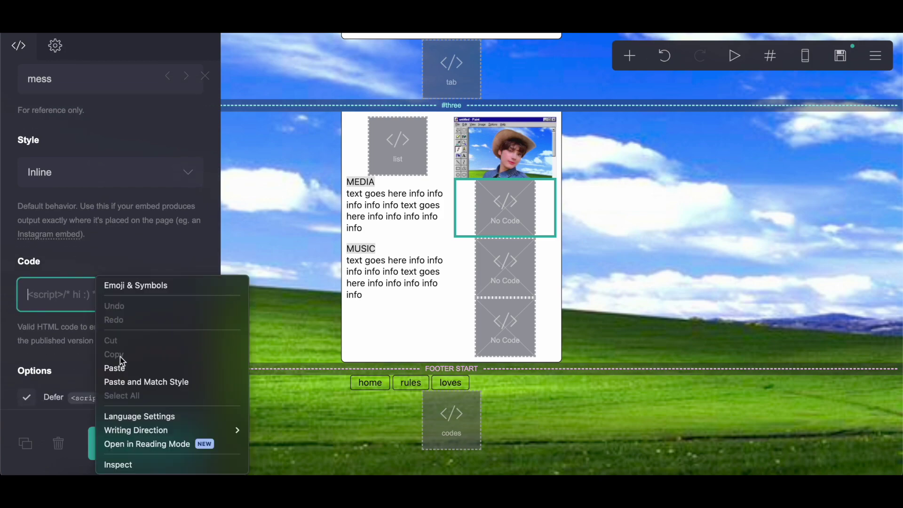
pyautogui.click(110, 365)
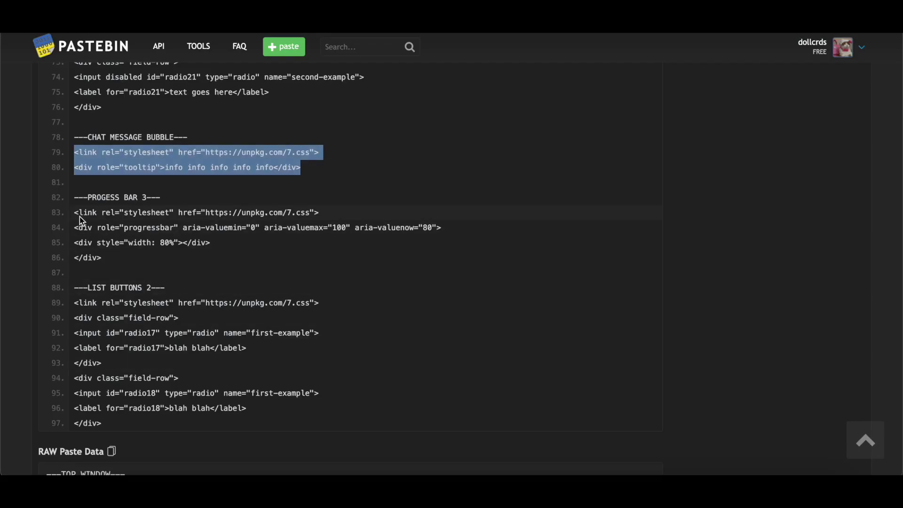
# Copy the PROGESS BAR 3 code from Pastebin and paste it into section three's bar embed.
pyautogui.moveTo(75, 215); pyautogui.dragTo(126, 266)
pyautogui.rightClick(128, 266)
pyautogui.click(151, 295)
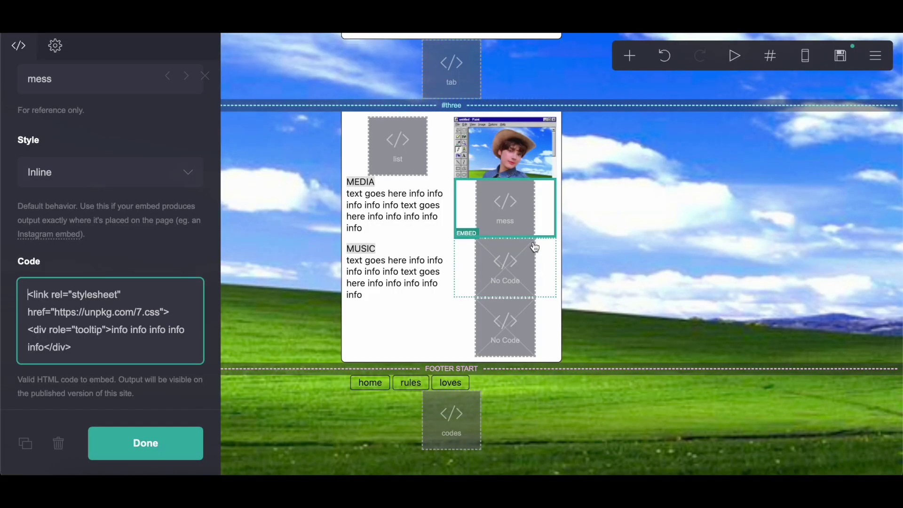
pyautogui.click(534, 244)
pyautogui.scroll(-2, 172, 282)
pyautogui.click(153, 299)
pyautogui.rightClick(153, 299)
pyautogui.click(177, 368)
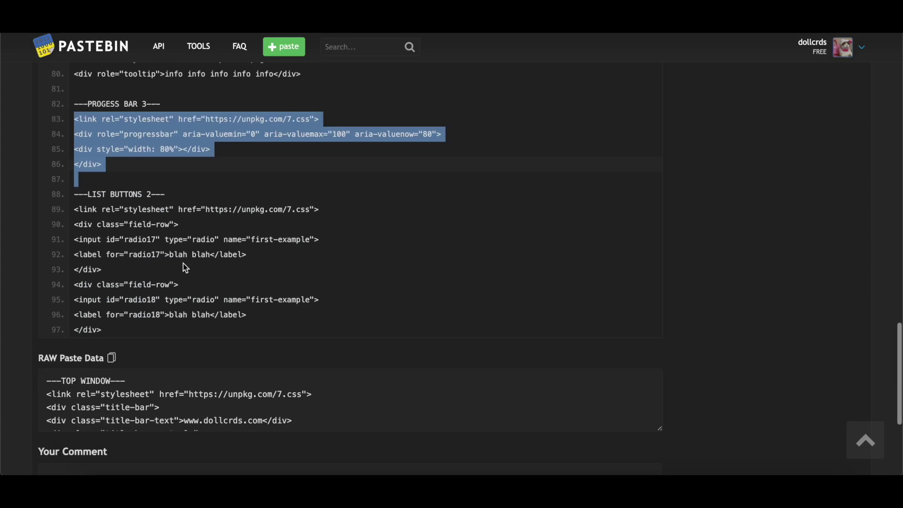
# Copy the LIST BUTTONS 2 code from Pastebin and paste it into the list embed under the bar embed.
pyautogui.moveTo(74, 209); pyautogui.dragTo(165, 343)
pyautogui.rightClick(165, 337)
pyautogui.click(183, 343)
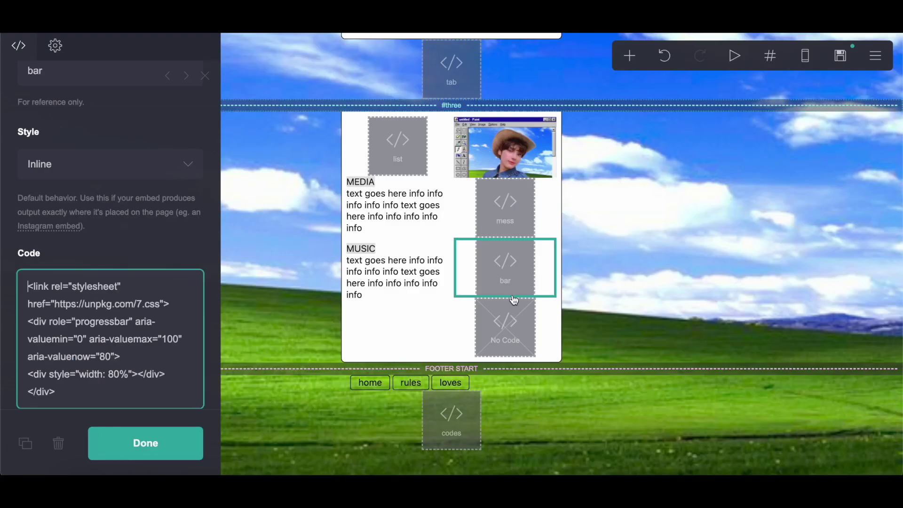
pyautogui.click(506, 324)
pyautogui.scroll(-2, 140, 315)
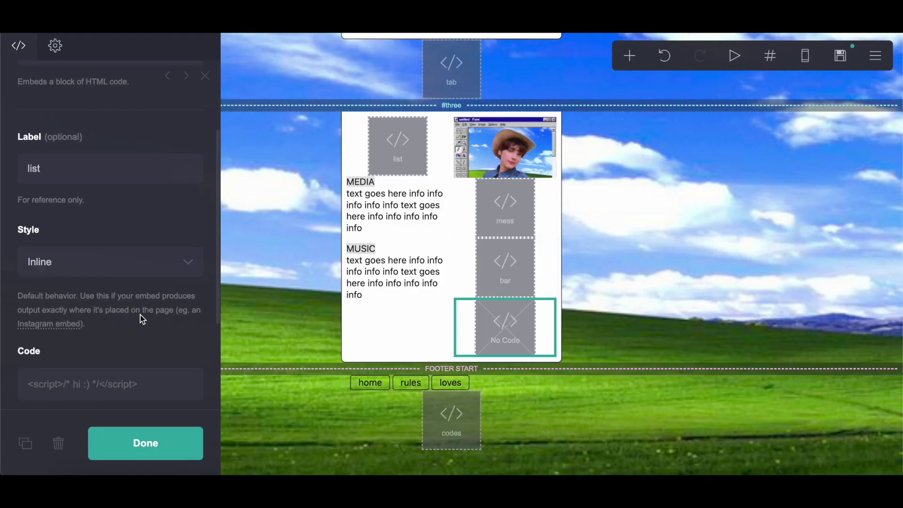
pyautogui.scroll(-1, 140, 319)
pyautogui.rightClick(98, 331)
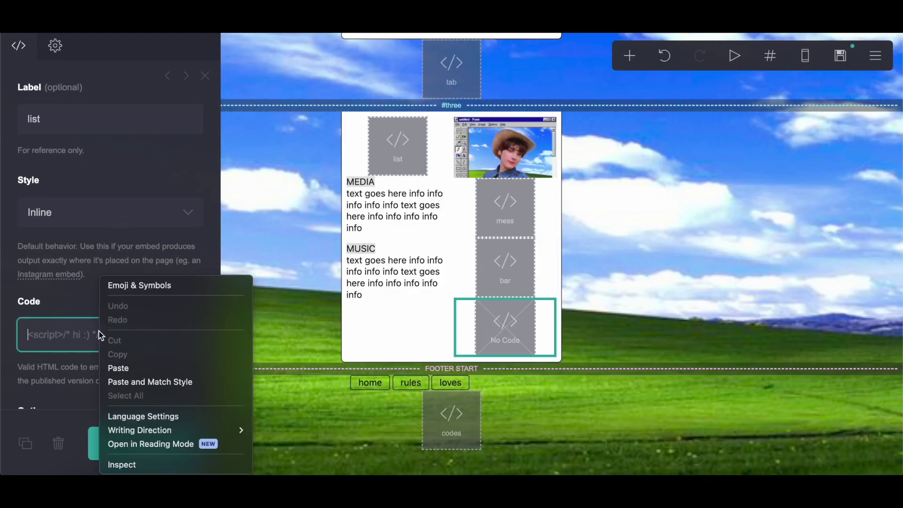
pyautogui.click(124, 368)
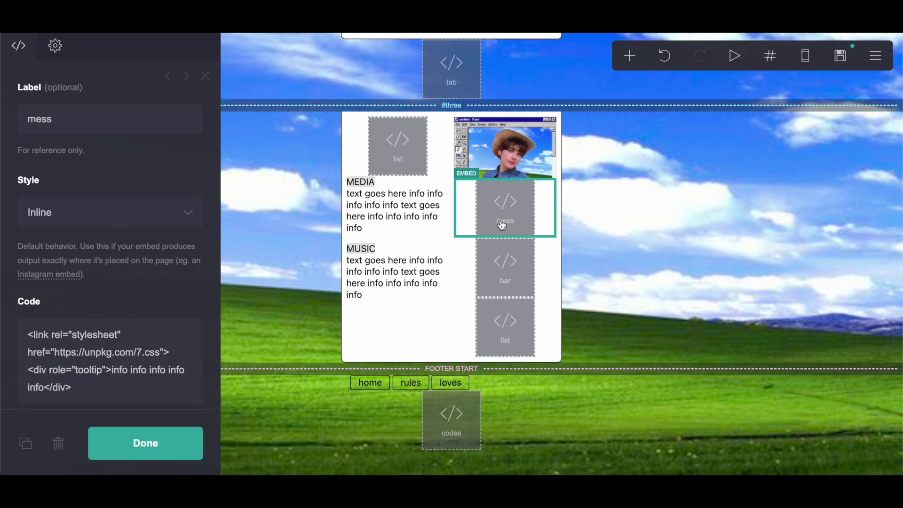
# Review the code of section three's mess embed and both list embeds, checking where the lower list's radio label text can be edited.
pyautogui.scroll(-2, 141, 354)
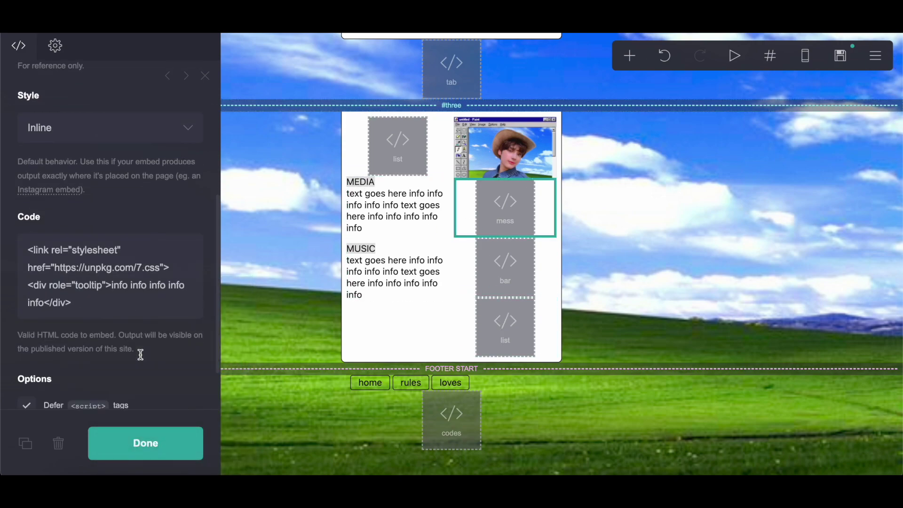
pyautogui.scroll(-3, 141, 354)
pyautogui.click(358, 169)
pyautogui.scroll(-12, 141, 253)
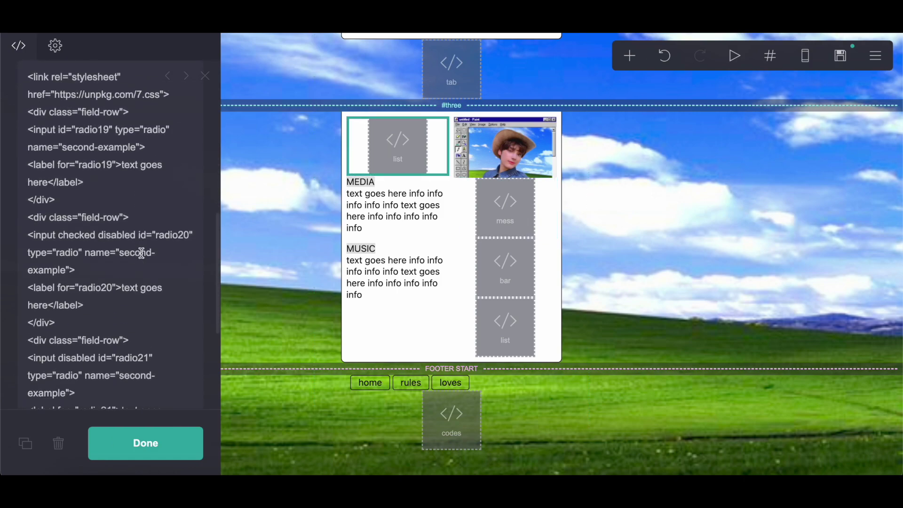
pyautogui.scroll(-1, 141, 253)
pyautogui.click(540, 312)
pyautogui.scroll(-10, 194, 333)
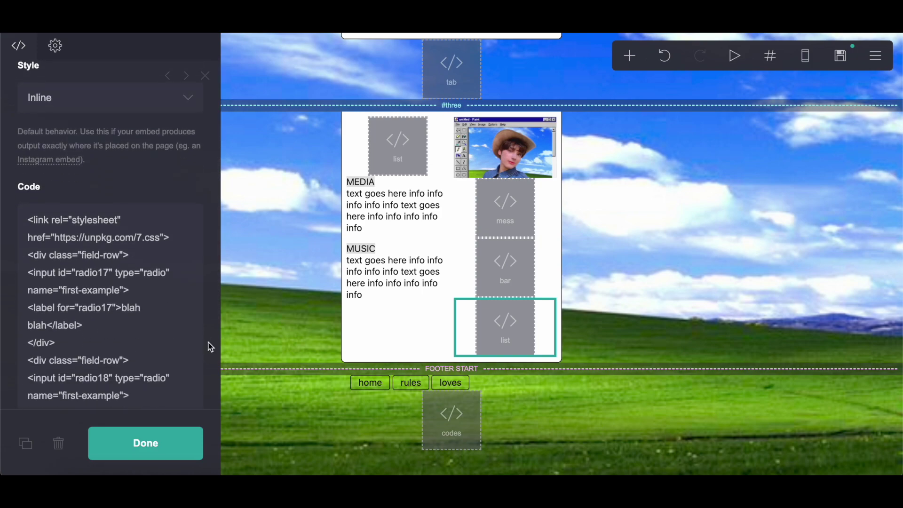
pyautogui.moveTo(47, 326); pyautogui.dragTo(121, 312)
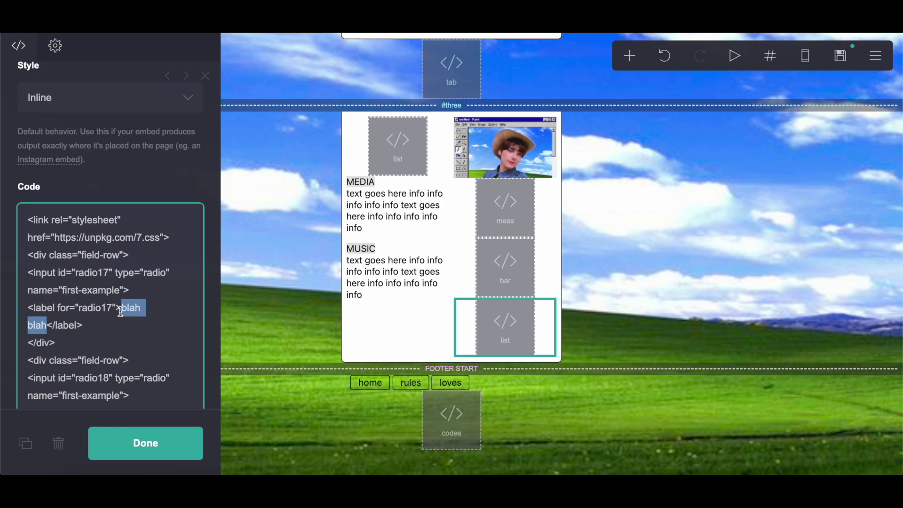
pyautogui.scroll(-4, 121, 311)
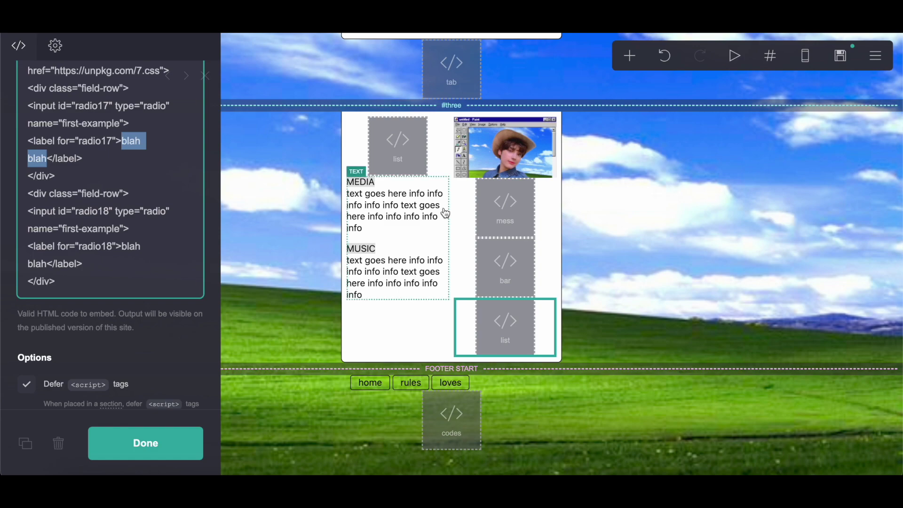
pyautogui.scroll(10, 445, 214)
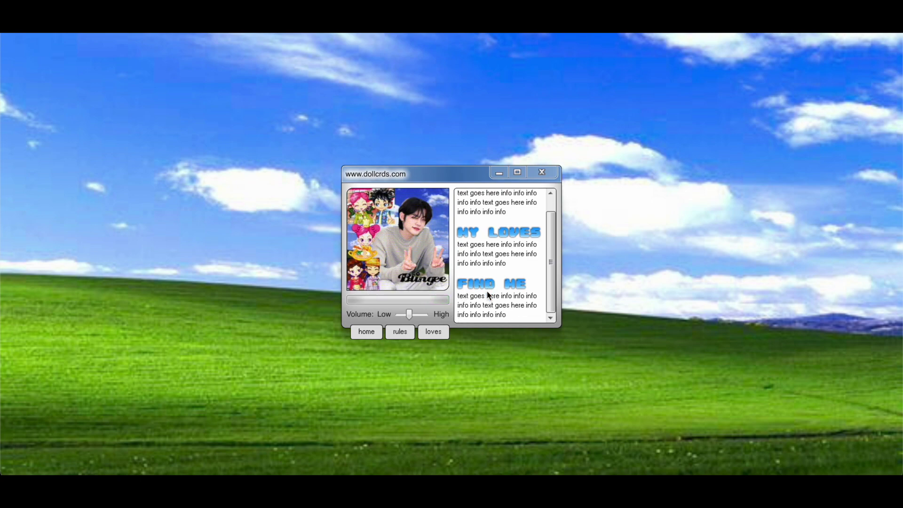
# Test the published site's home, rules and loves sections, trying the volume slider, the scrollable text boxes and the first radio option.
pyautogui.moveTo(408, 315); pyautogui.dragTo(416, 319)
pyautogui.click(397, 332)
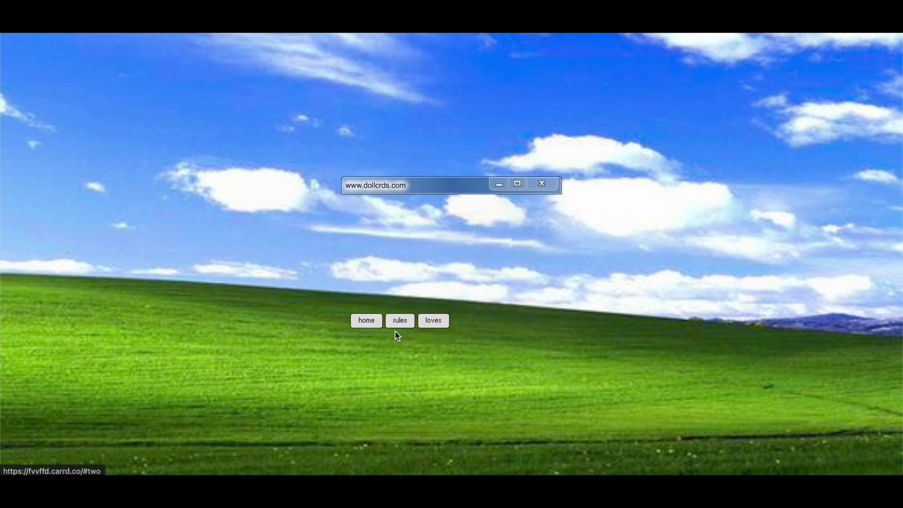
pyautogui.scroll(-1, 408, 217)
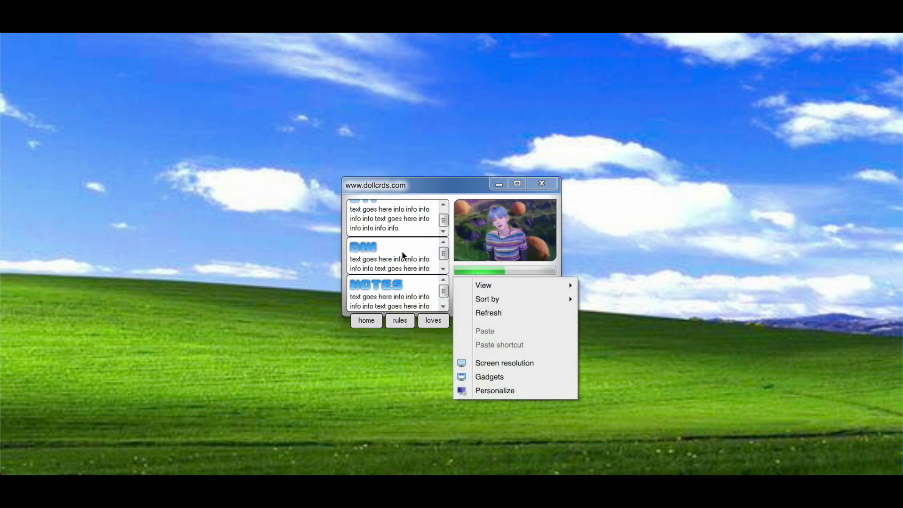
pyautogui.scroll(-1, 402, 254)
pyautogui.scroll(-1, 404, 296)
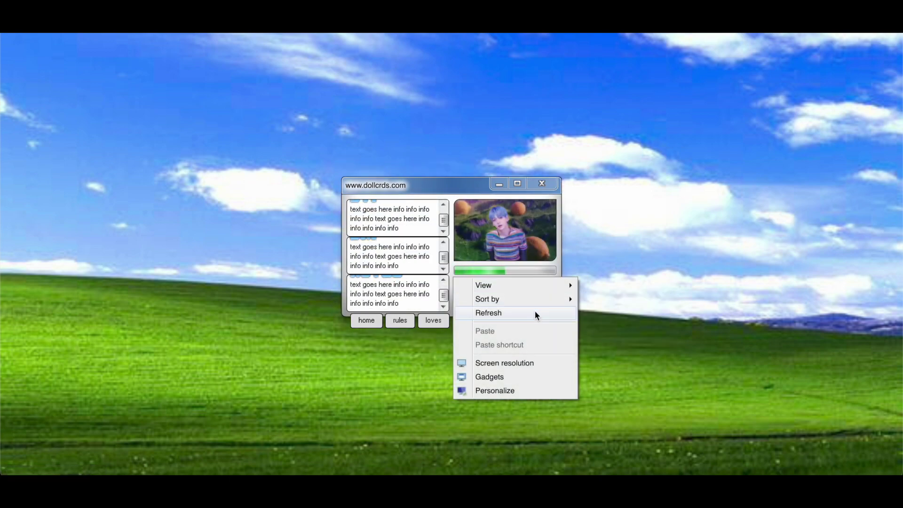
pyautogui.moveTo(549, 305)
pyautogui.click(436, 324)
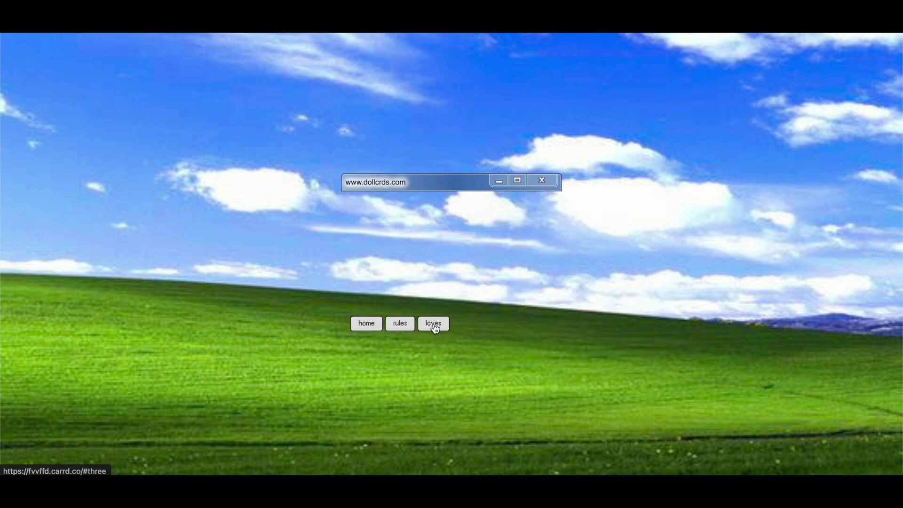
pyautogui.click(379, 202)
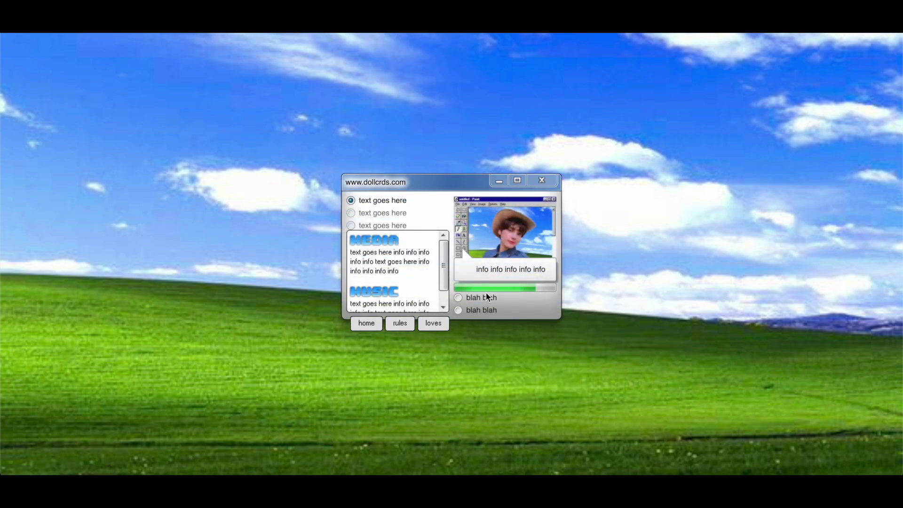